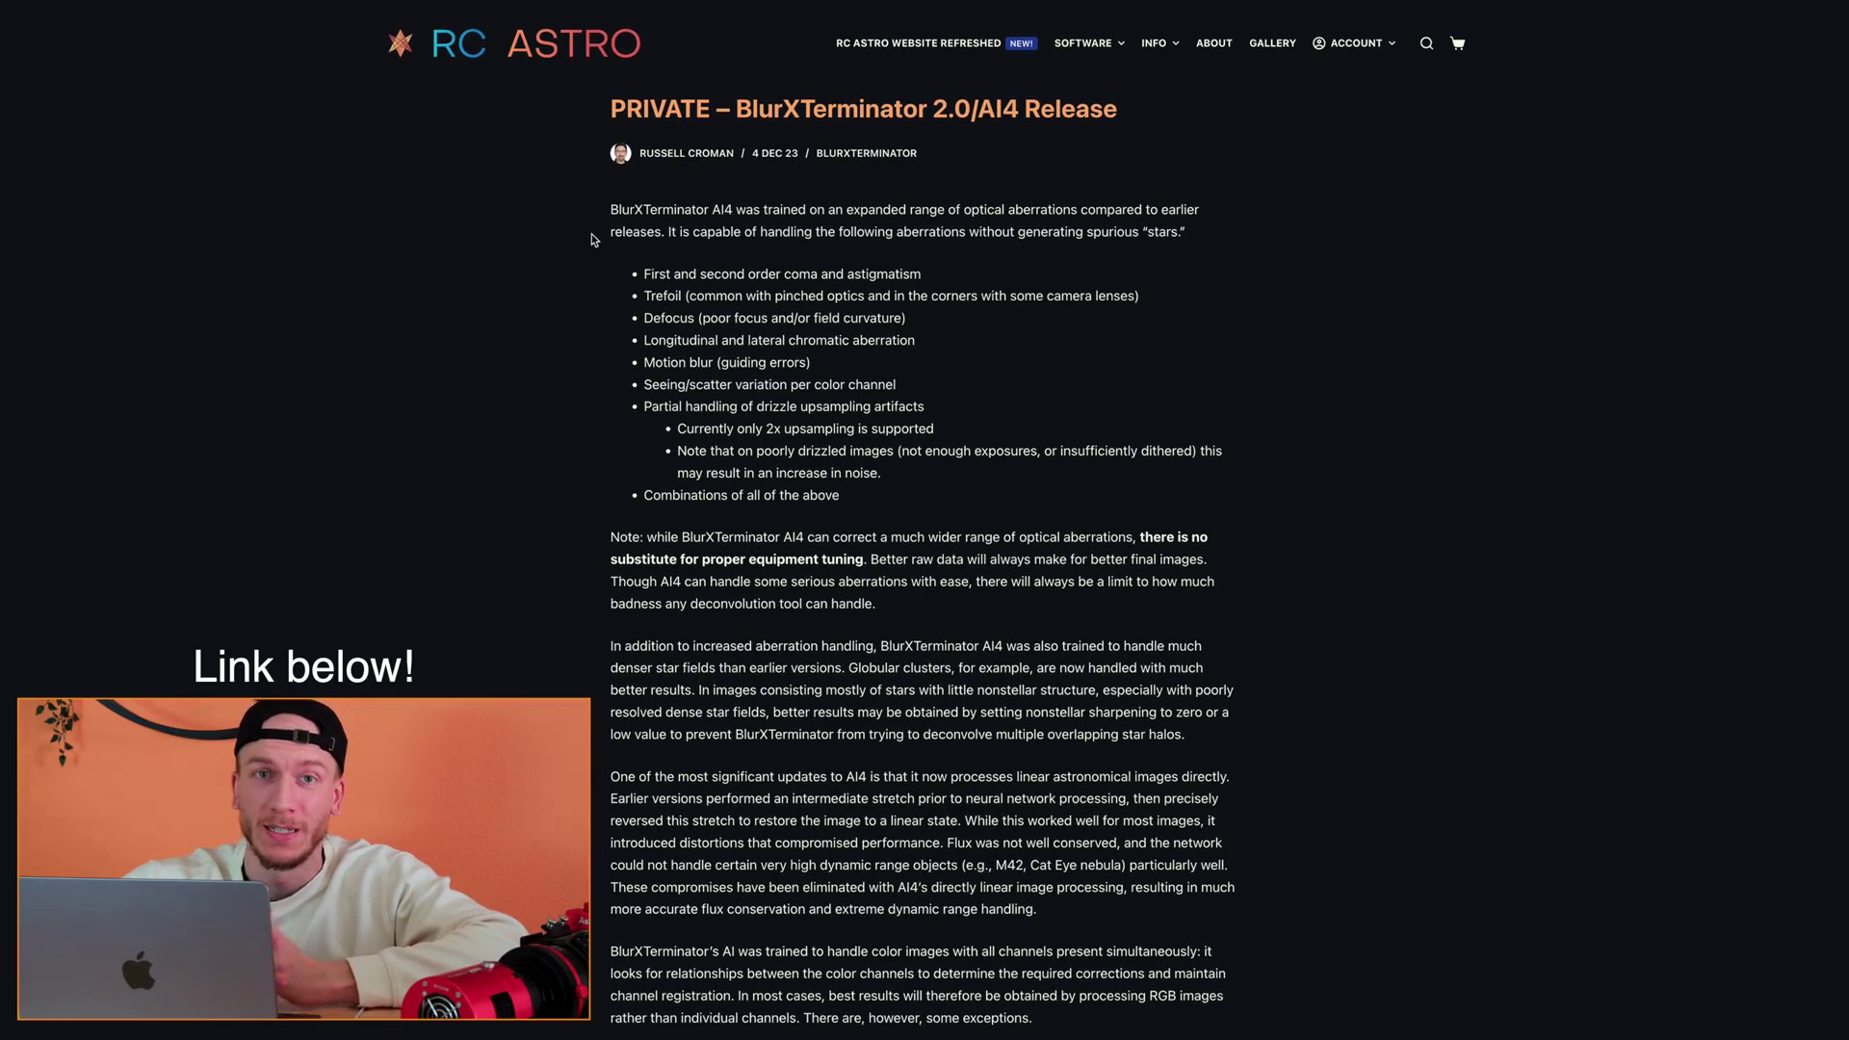
- Highlight and scroll through the list of aberrations BlurXTerminator AI4 can correct
{"action": "left_click_drag", "start_coordinate": [643, 273], "coordinate": [1133, 520]}
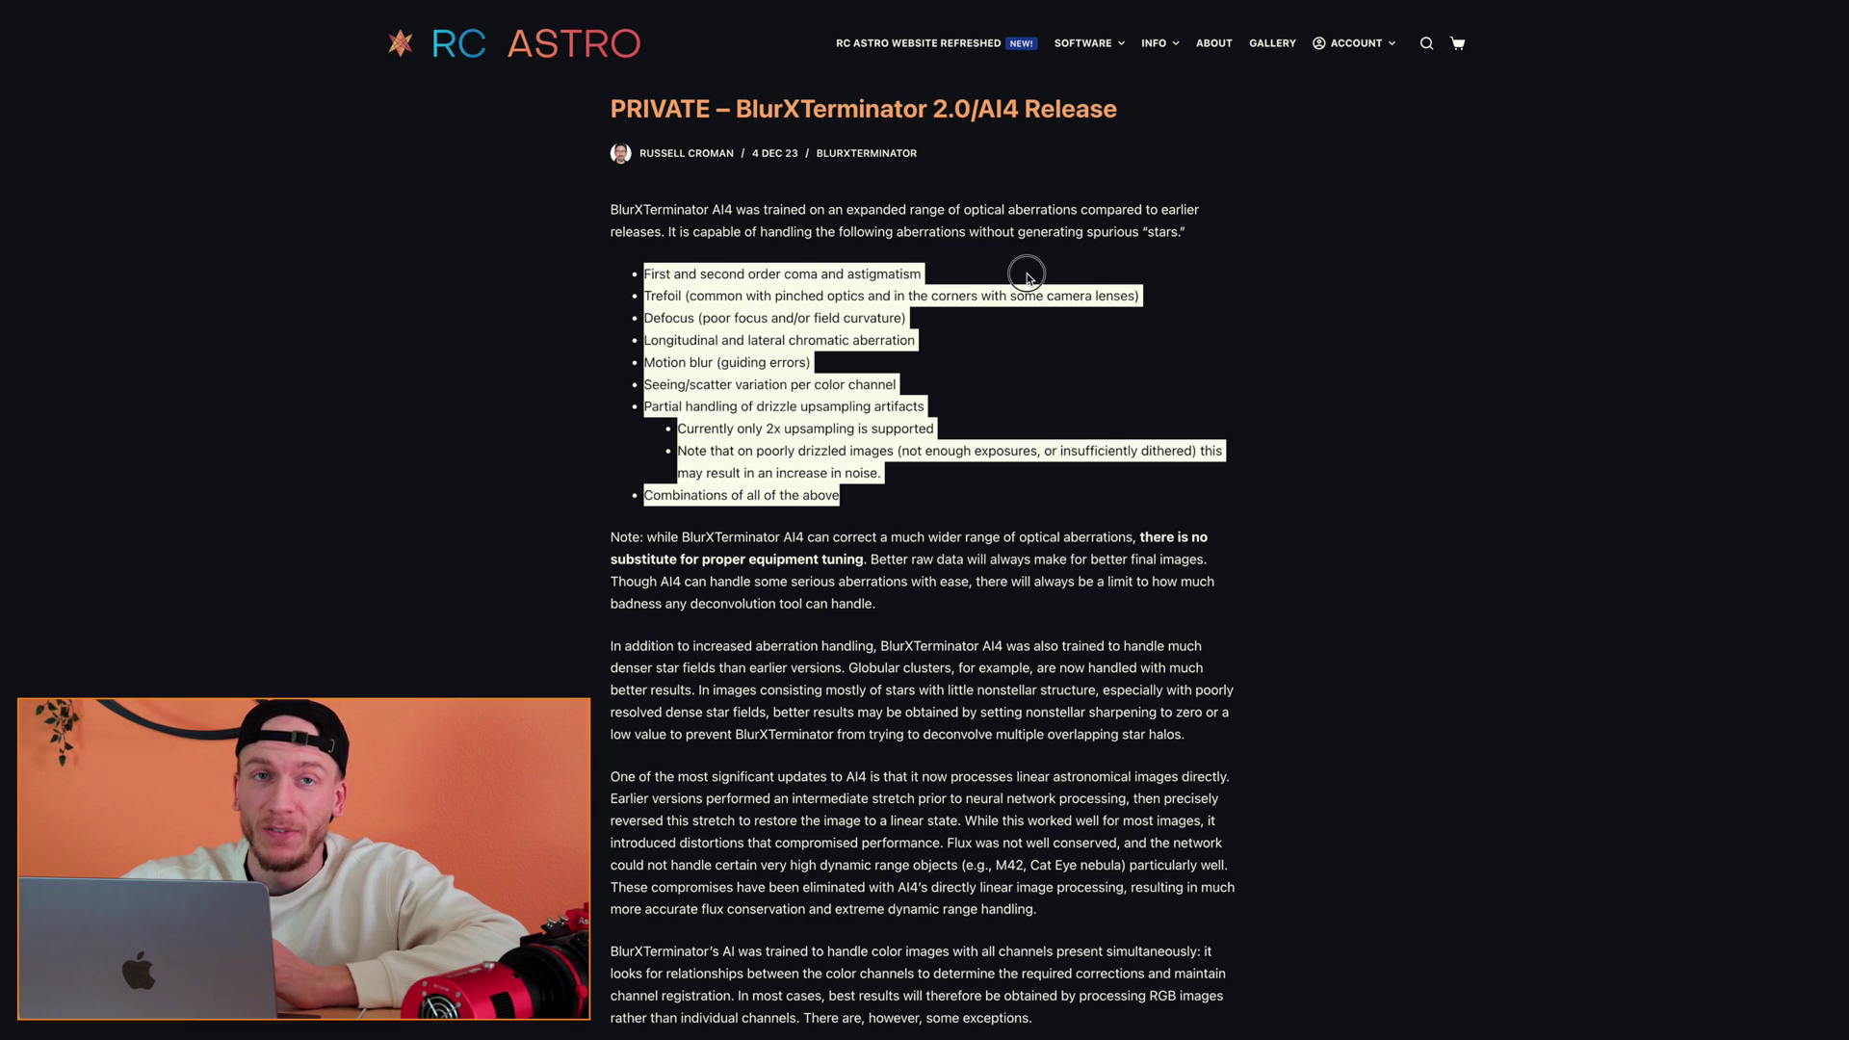
{"action": "left_click", "coordinate": [1027, 277]}
{"action": "scroll", "coordinate": [435, 417], "scroll_direction": "down", "scroll_amount": 3}
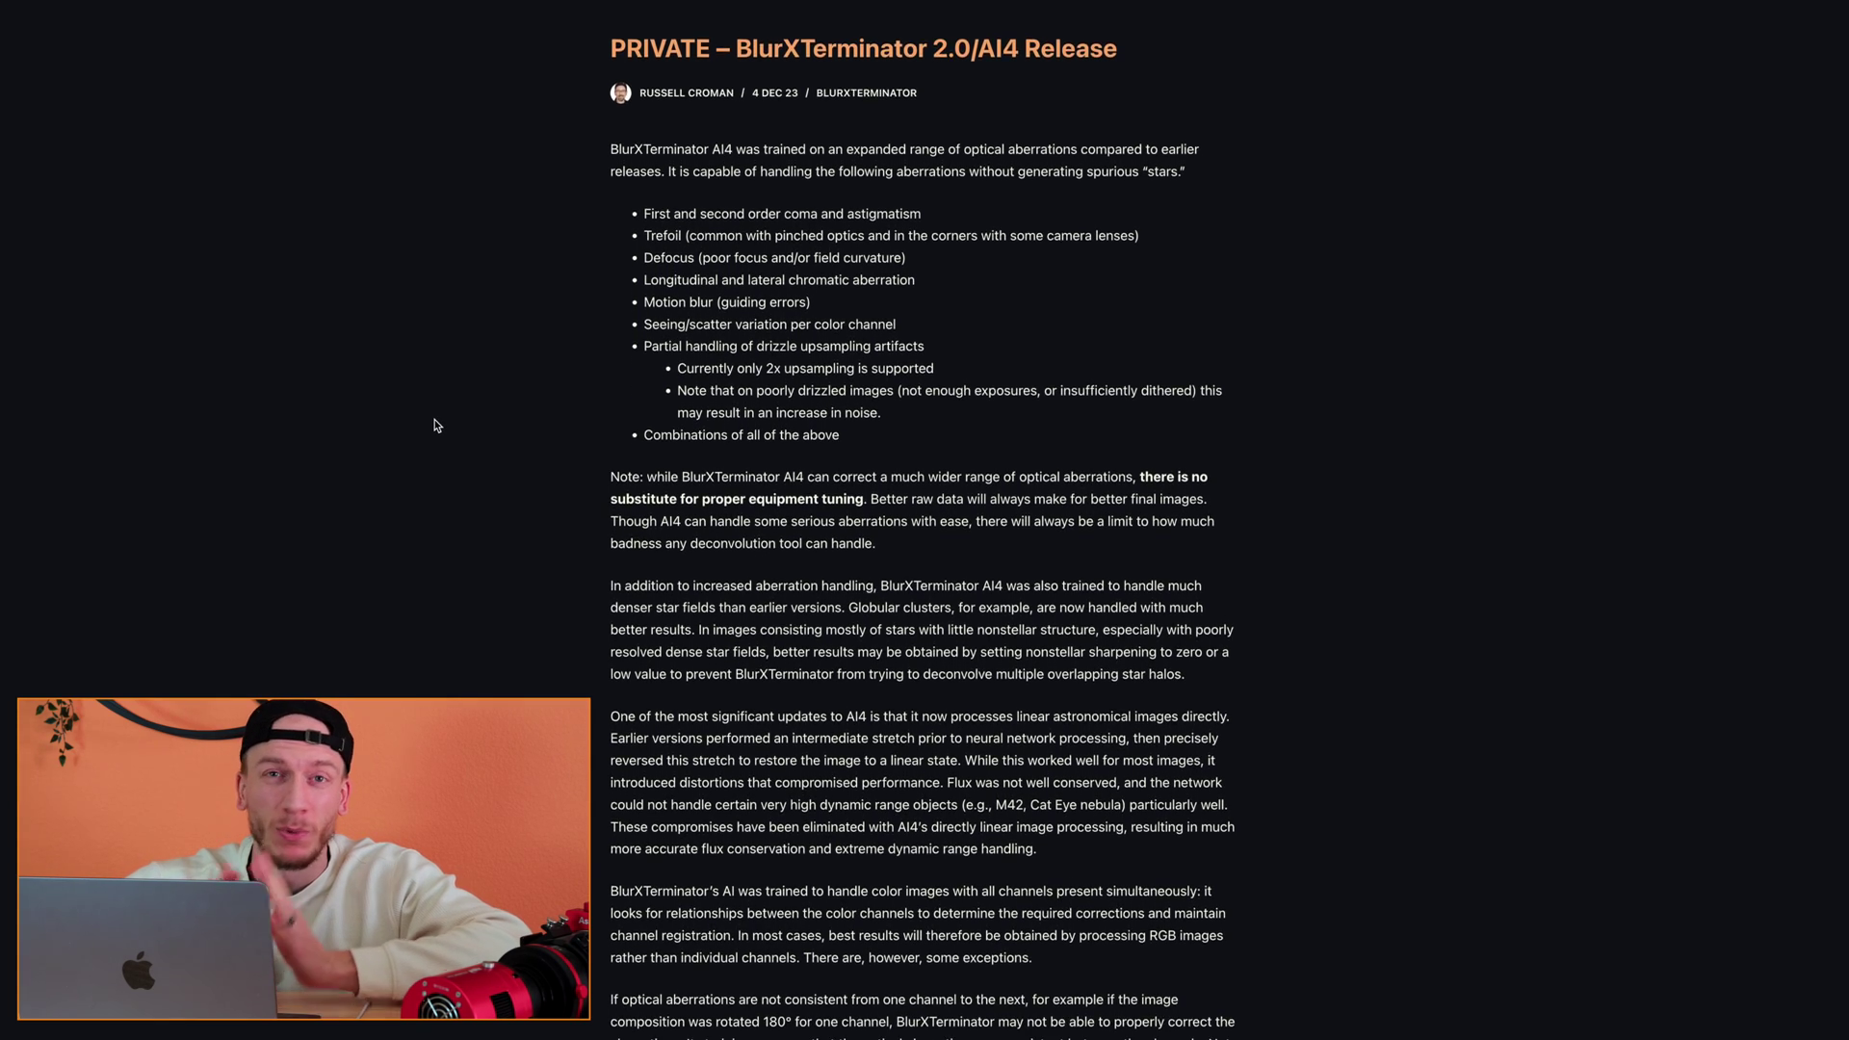
{"action": "scroll", "coordinate": [434, 425], "scroll_direction": "down", "scroll_amount": 2}
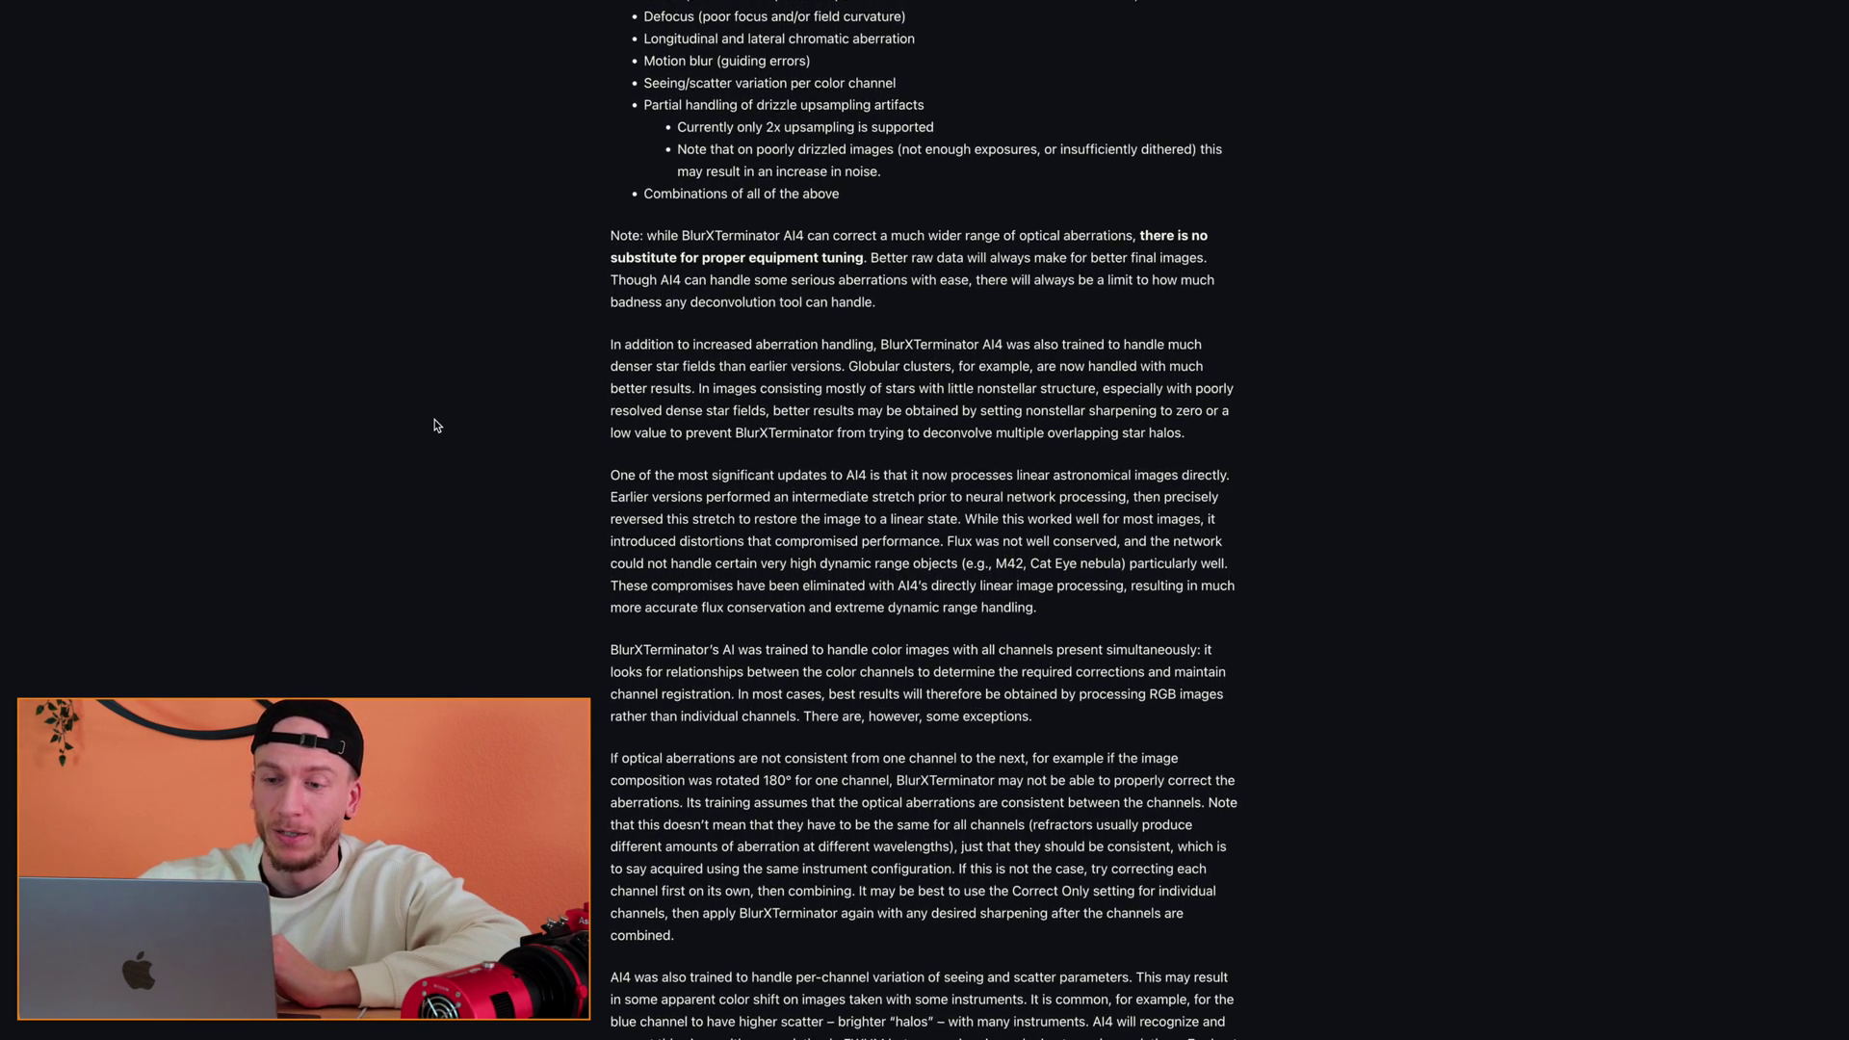
{"action": "scroll", "coordinate": [434, 425], "scroll_direction": "down", "scroll_amount": 5}
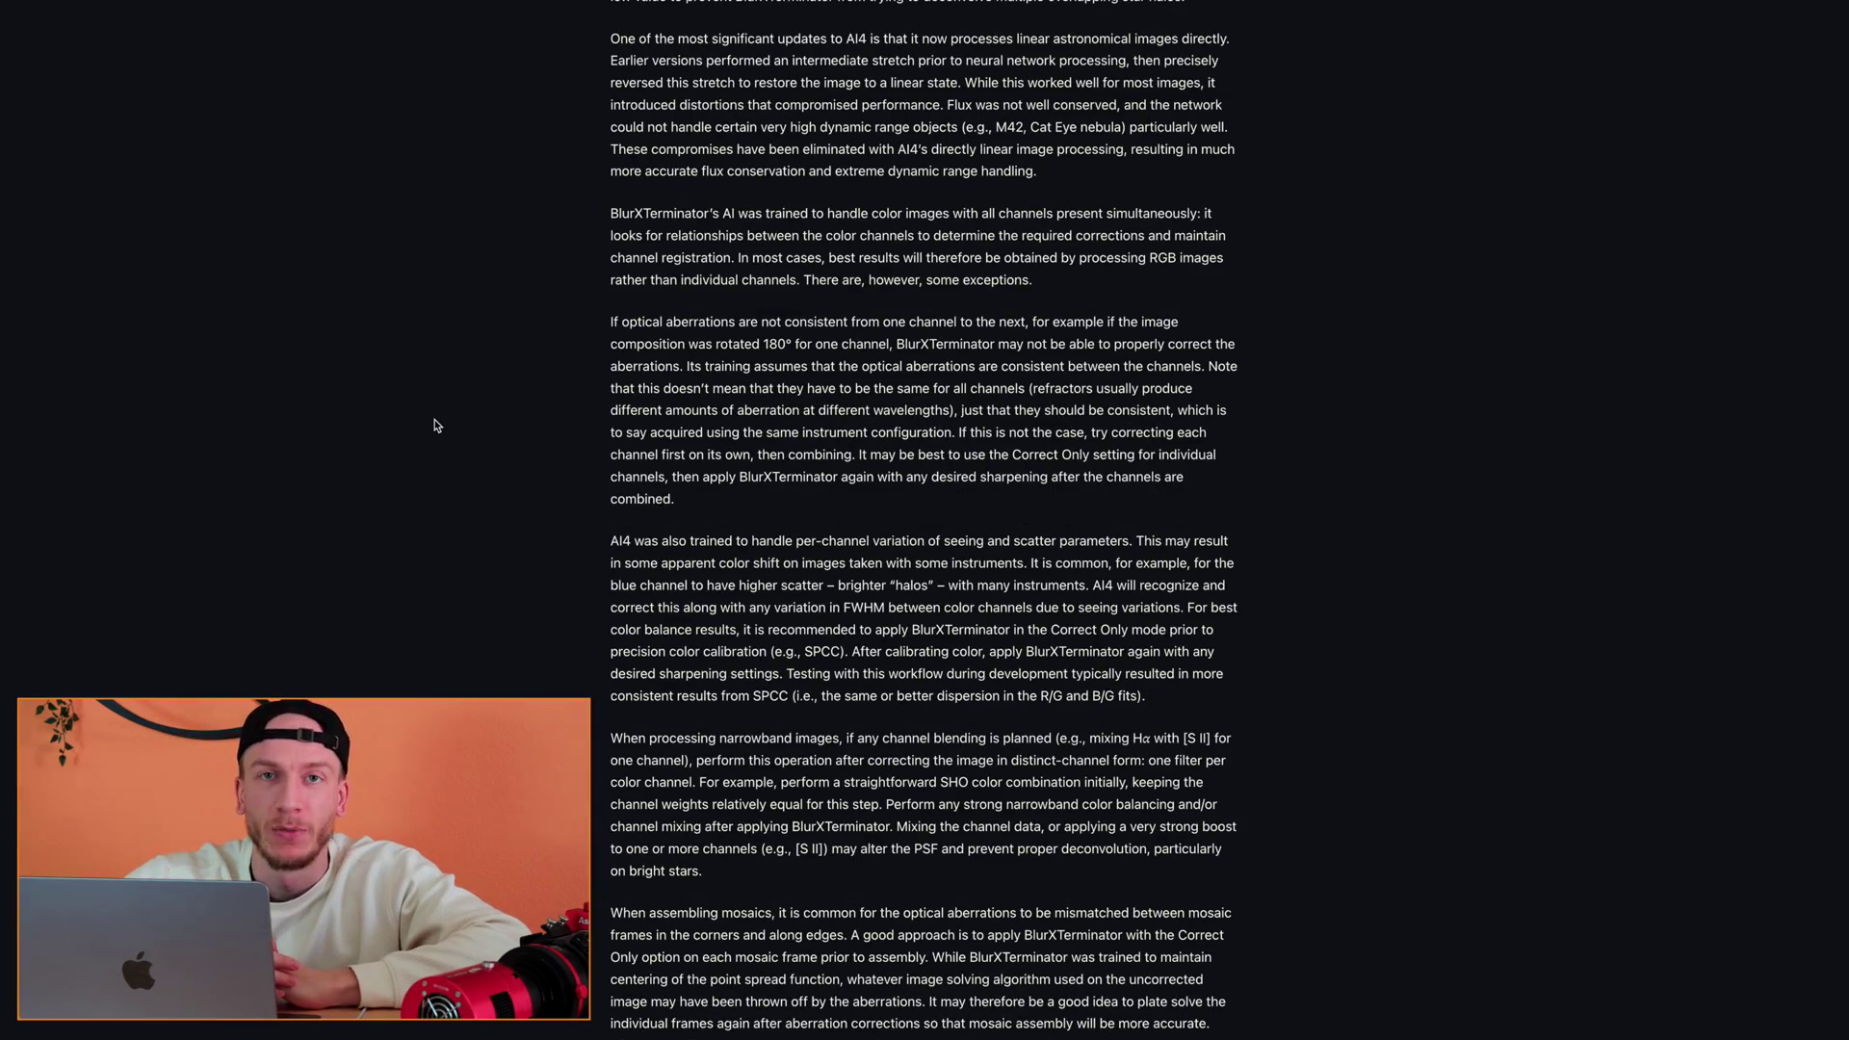
{"action": "scroll", "coordinate": [434, 426], "scroll_direction": "down", "scroll_amount": 3}
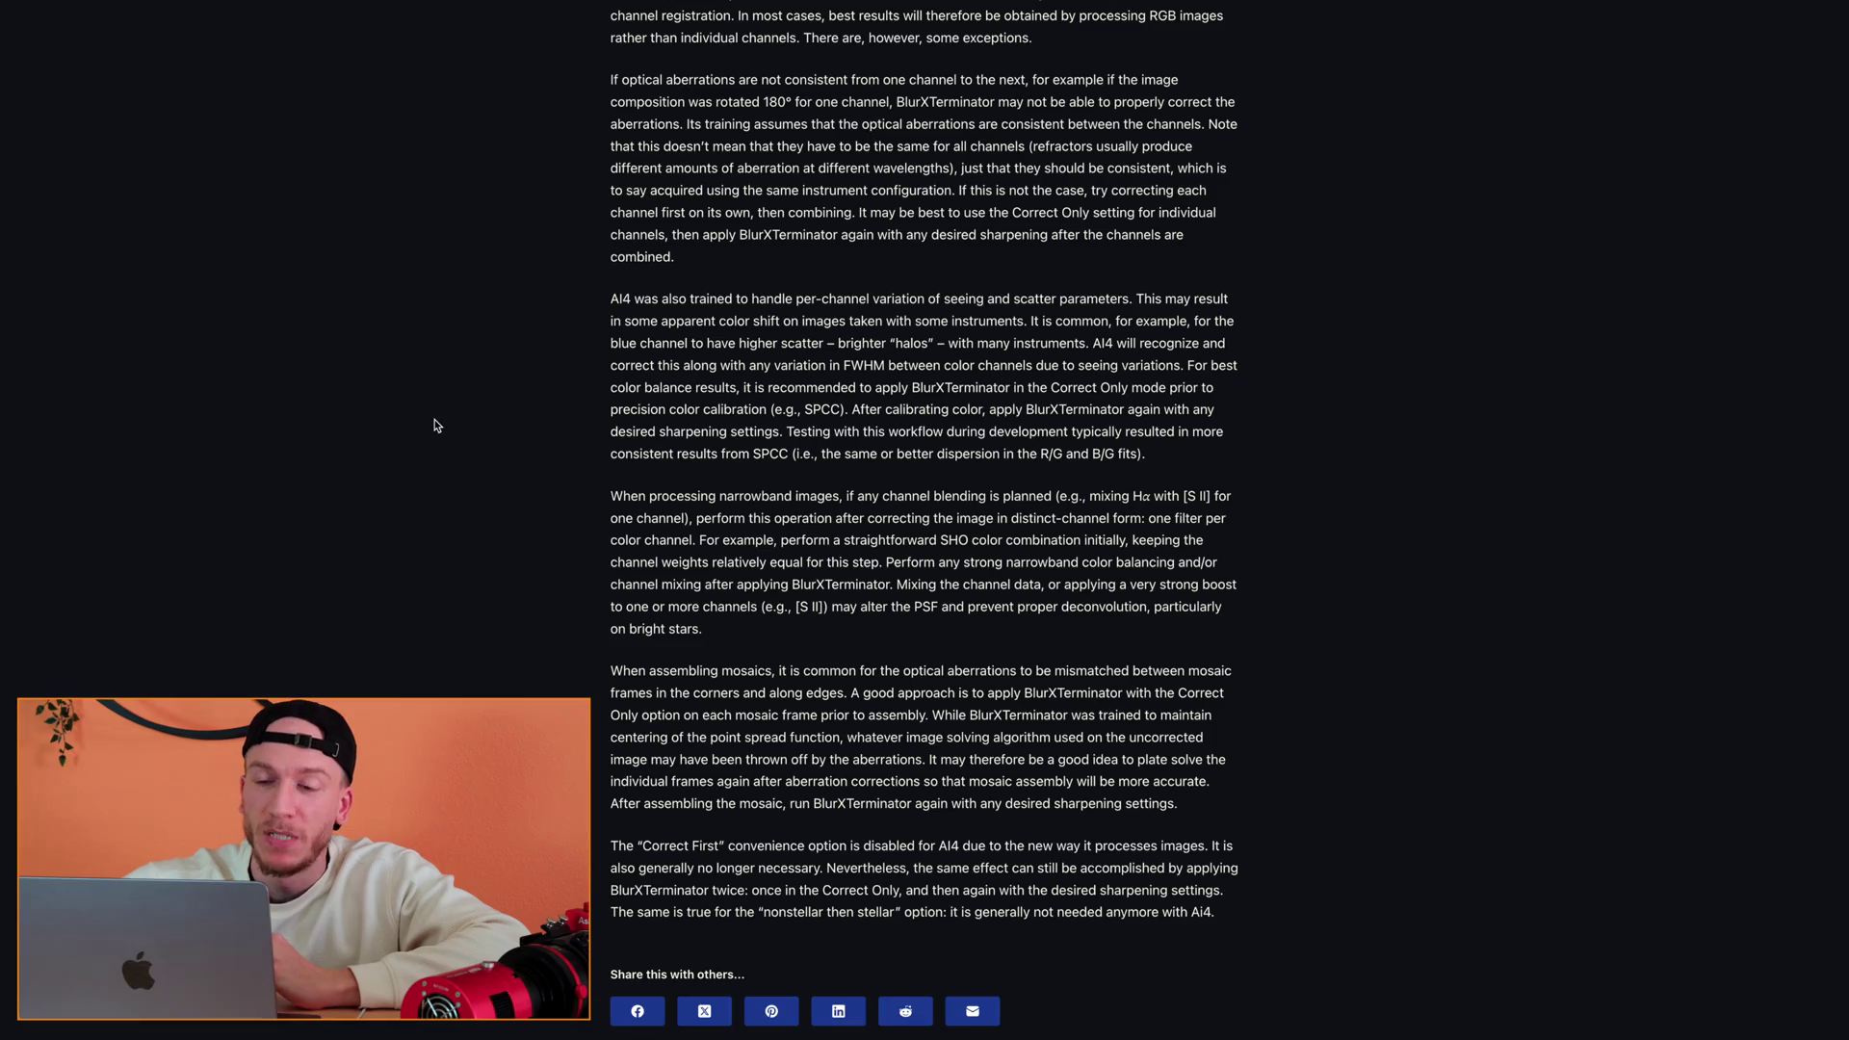
{"action": "scroll", "coordinate": [434, 426], "scroll_direction": "up", "scroll_amount": 13}
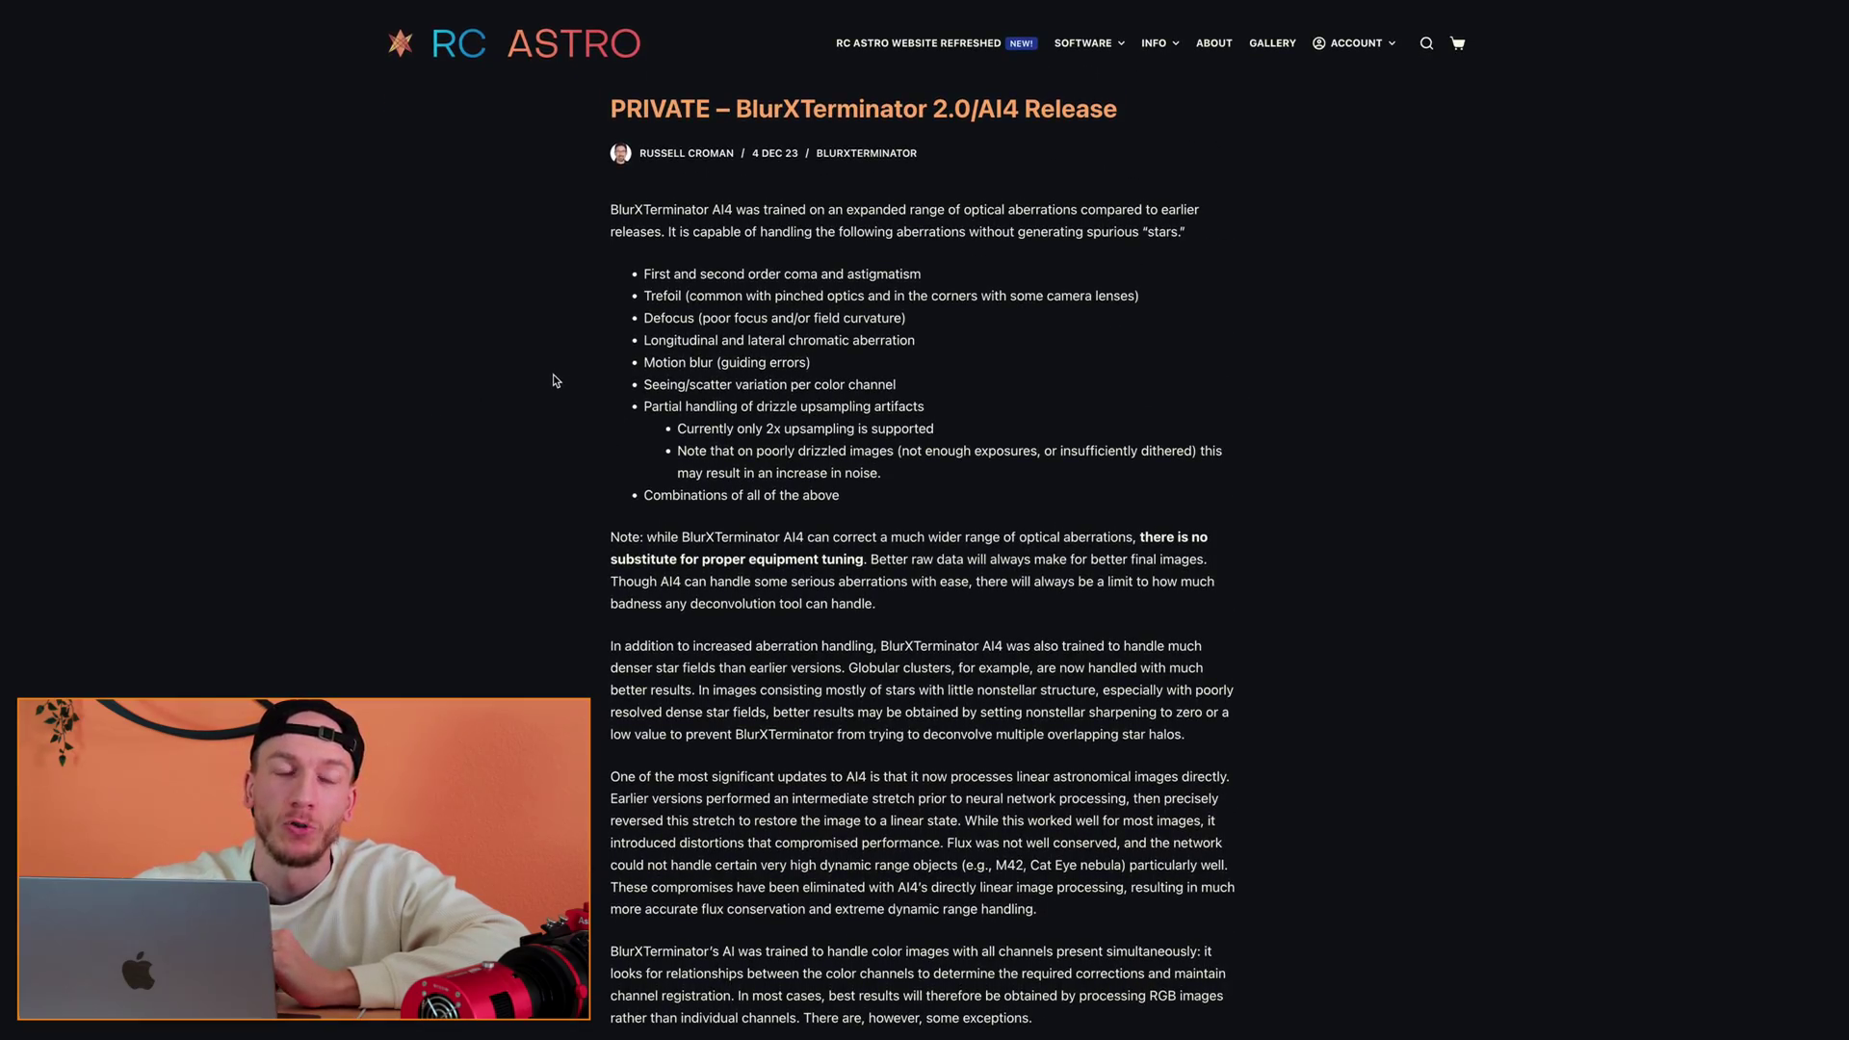
{"action": "scroll", "coordinate": [555, 381], "scroll_direction": "down", "scroll_amount": 3}
{"action": "scroll", "coordinate": [555, 381], "scroll_direction": "up", "scroll_amount": 3}
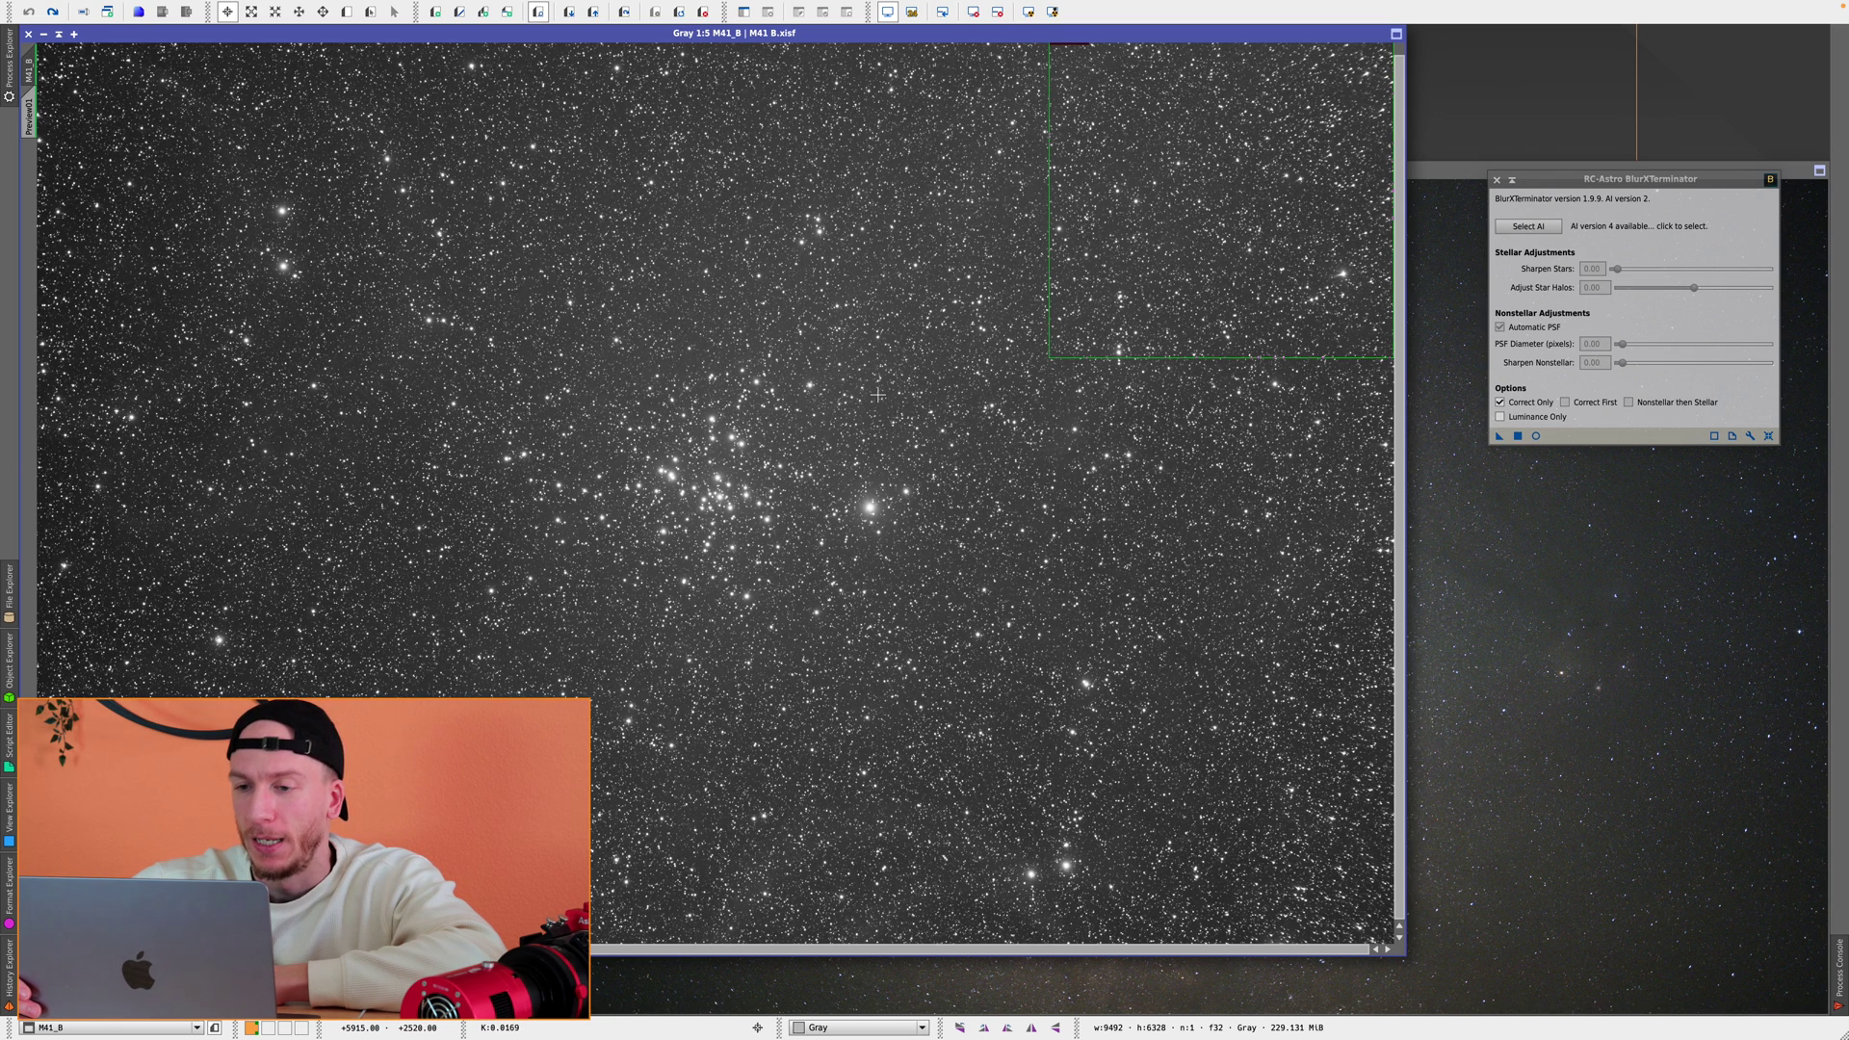
- Bring the Milky Way BlurX2 image forward and zoom in and out on it
{"action": "left_click", "coordinate": [1508, 626]}
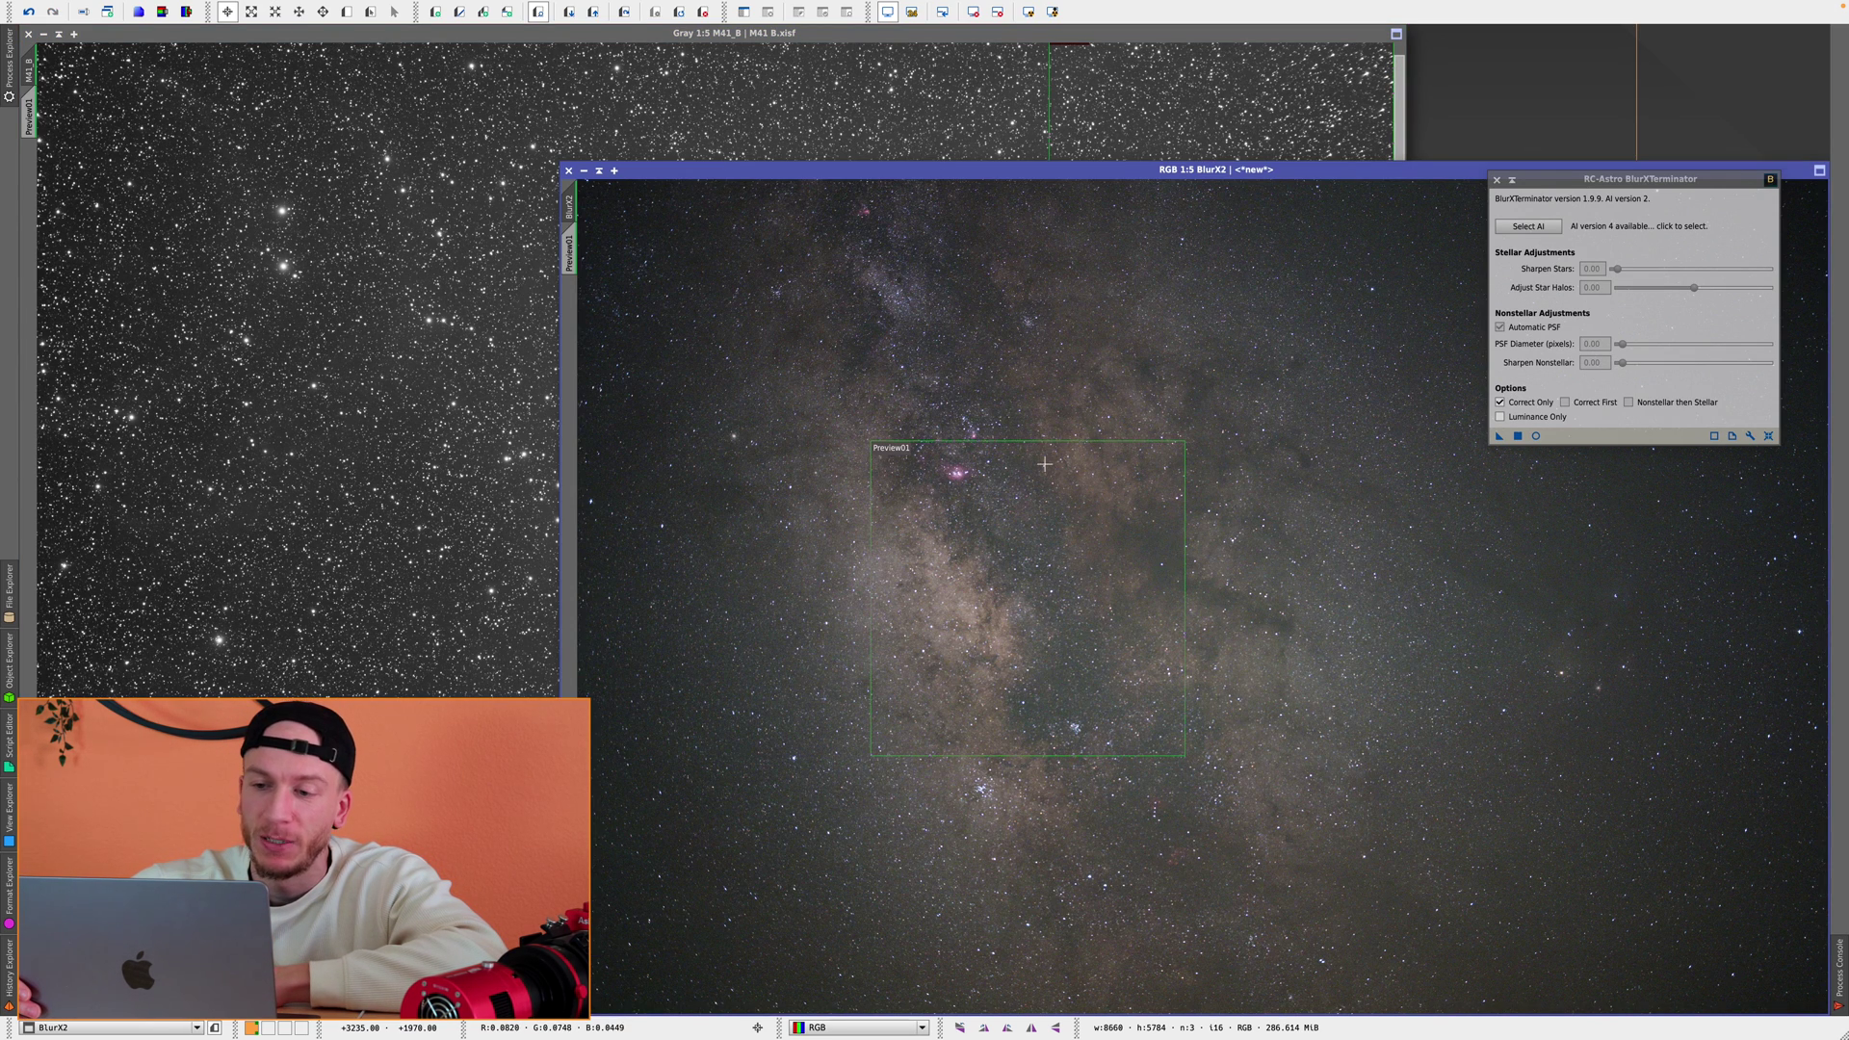
{"action": "scroll", "coordinate": [1072, 588], "scroll_direction": "up", "scroll_amount": 5}
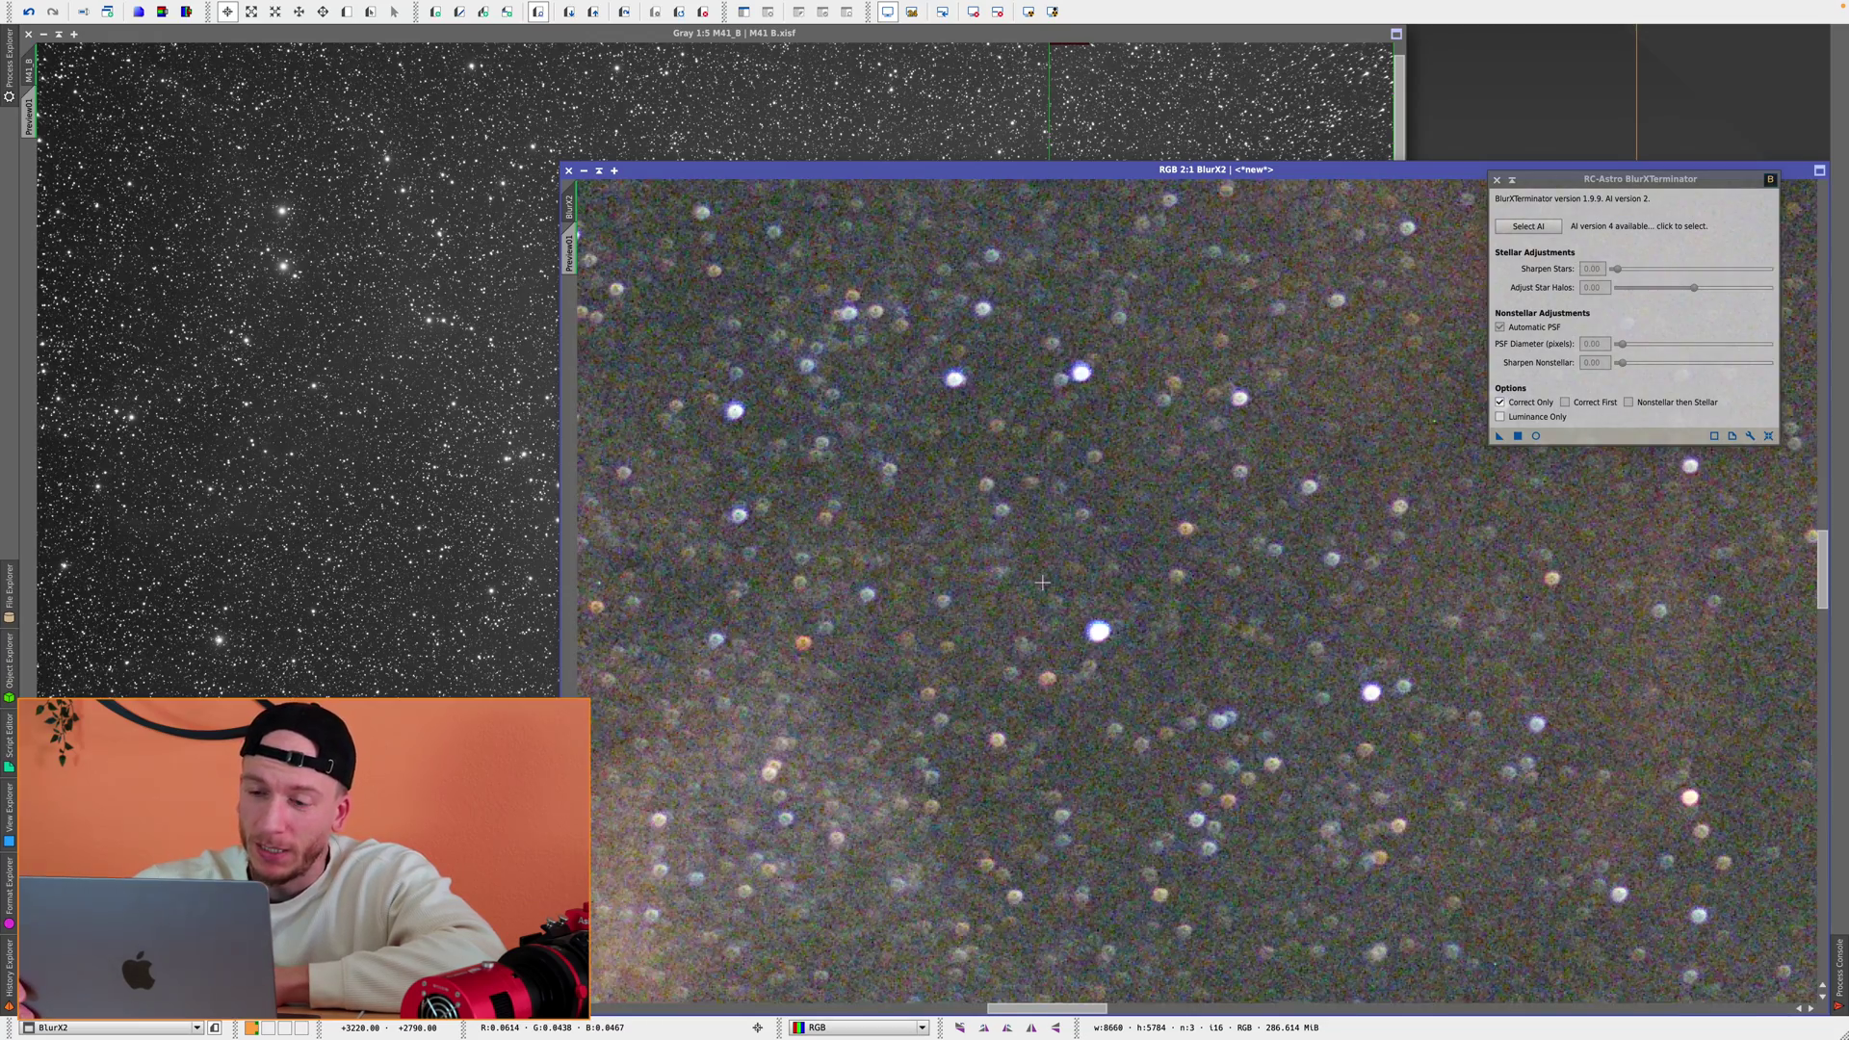
{"action": "scroll", "coordinate": [1042, 583], "scroll_direction": "down", "scroll_amount": 5}
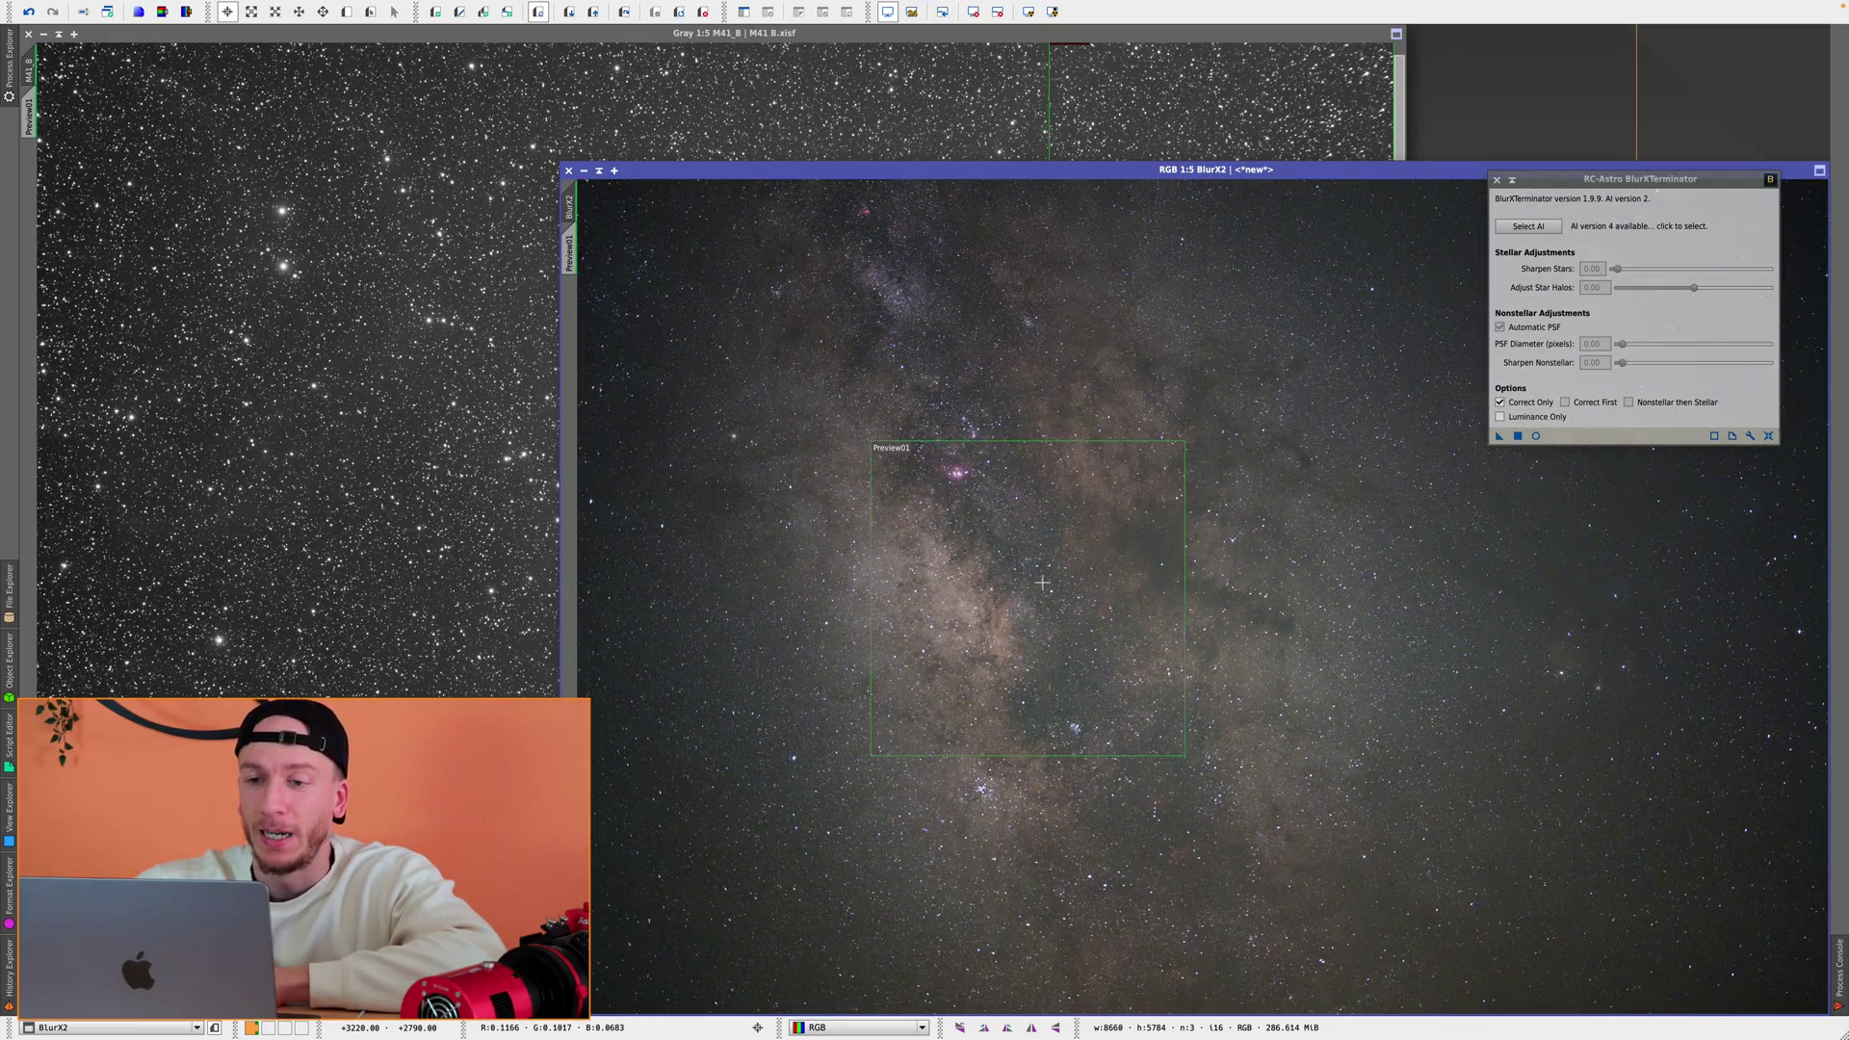
- Inspect M41_B's stars at 1:1, return to 1:5, and move the BlurXTerminator panel aside
{"action": "left_click", "coordinate": [497, 476]}
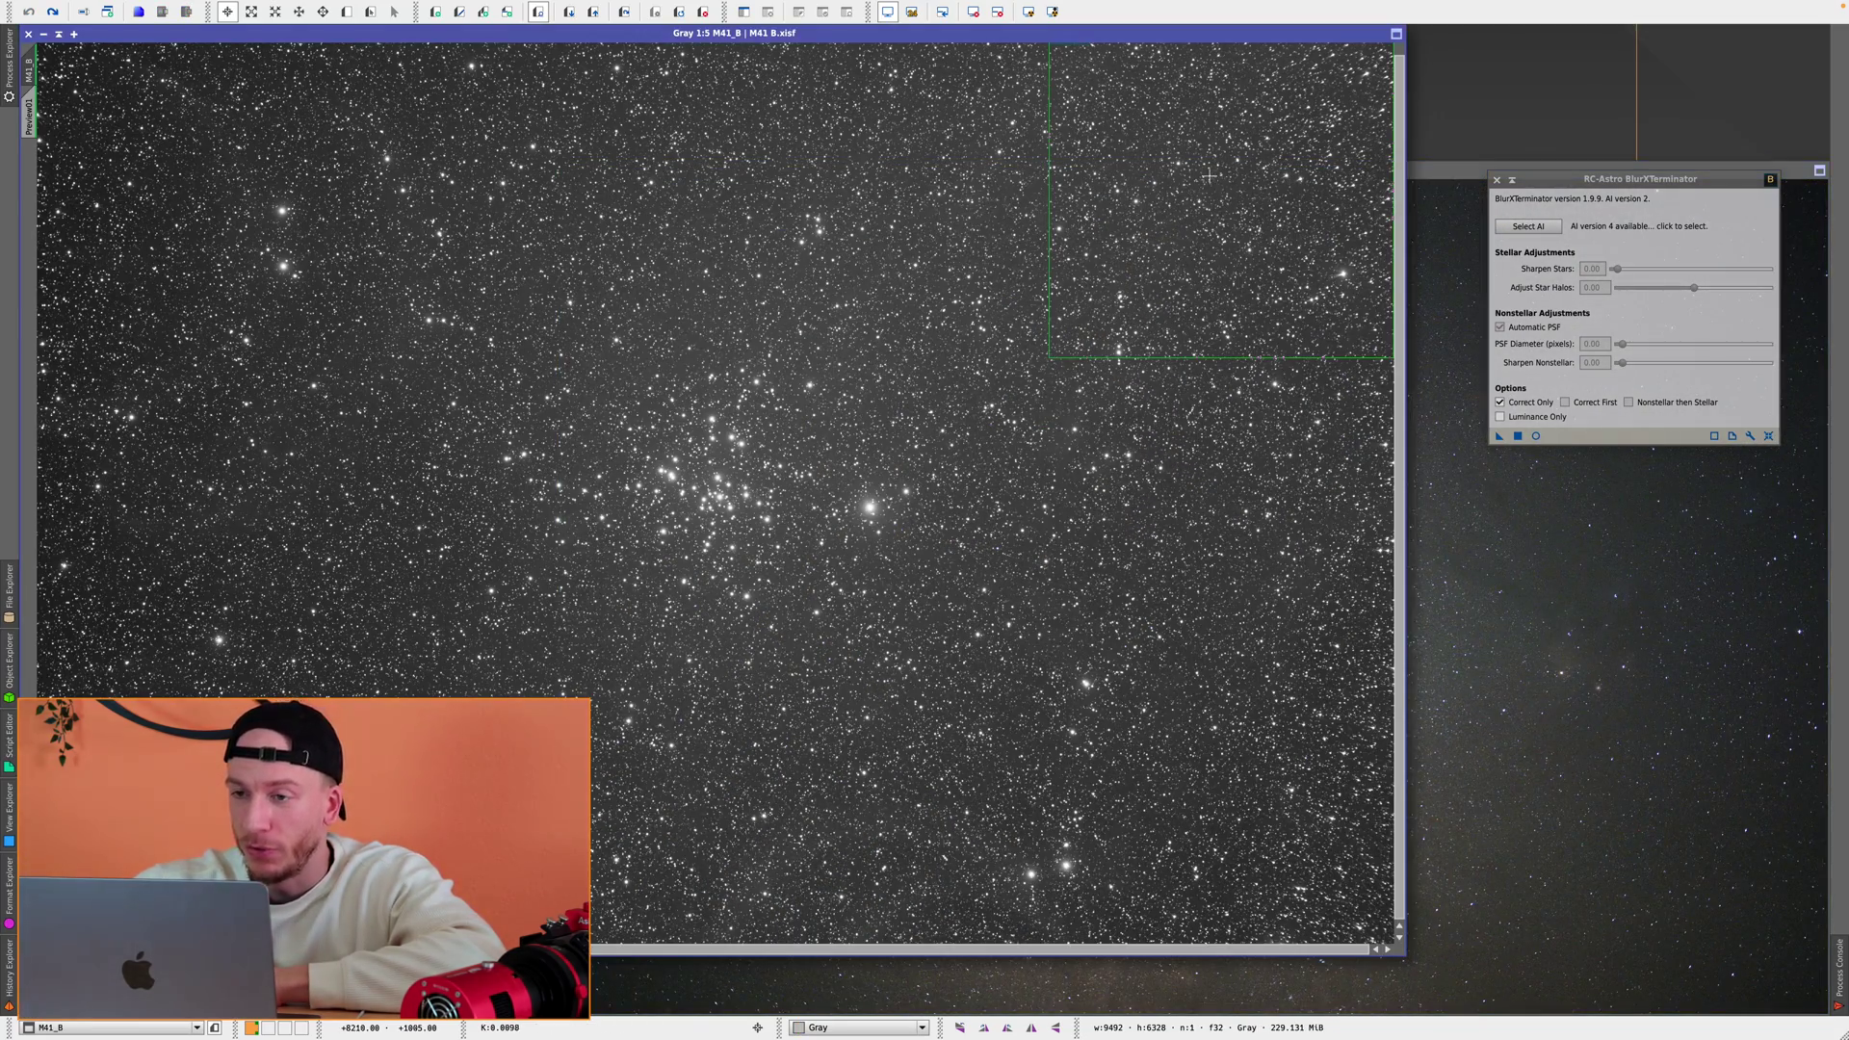
{"action": "scroll", "coordinate": [1346, 110], "scroll_direction": "up", "scroll_amount": 3}
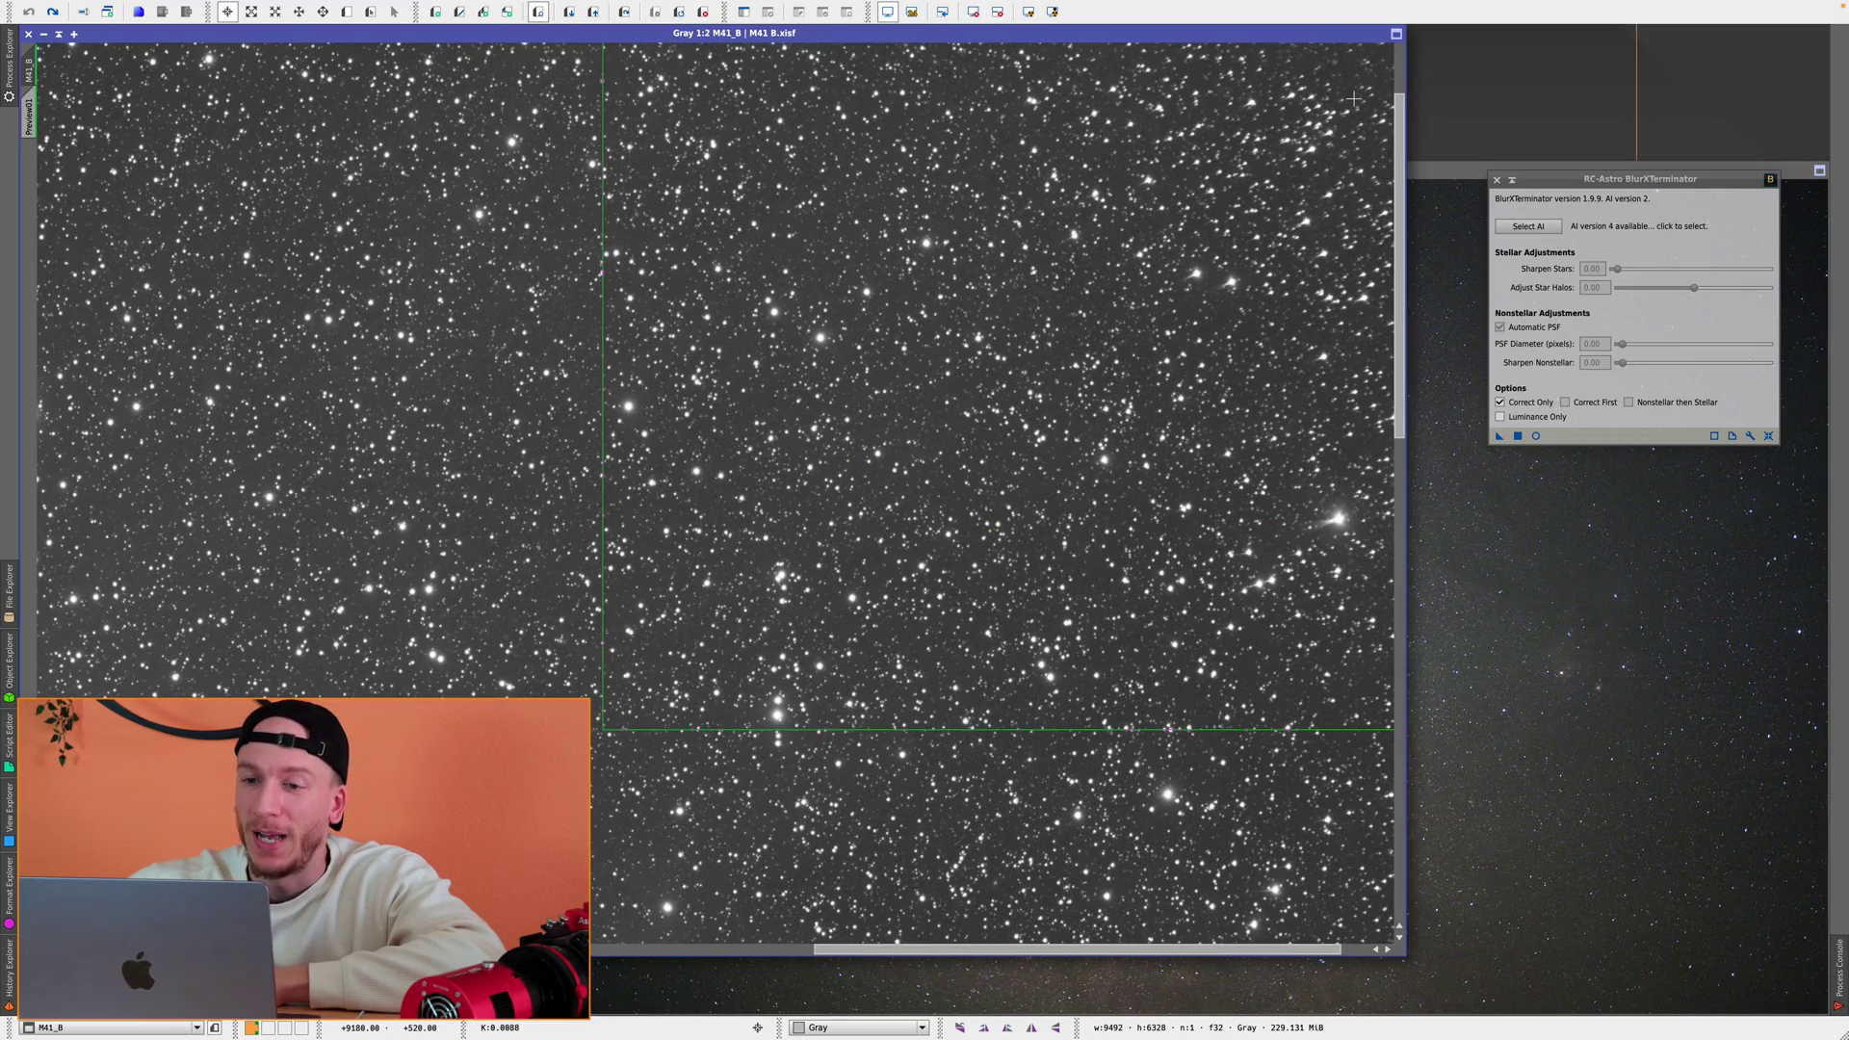
{"action": "scroll", "coordinate": [1353, 99], "scroll_direction": "up", "scroll_amount": 1}
{"action": "left_click_drag", "start_coordinate": [1405, 107], "coordinate": [1395, 851]}
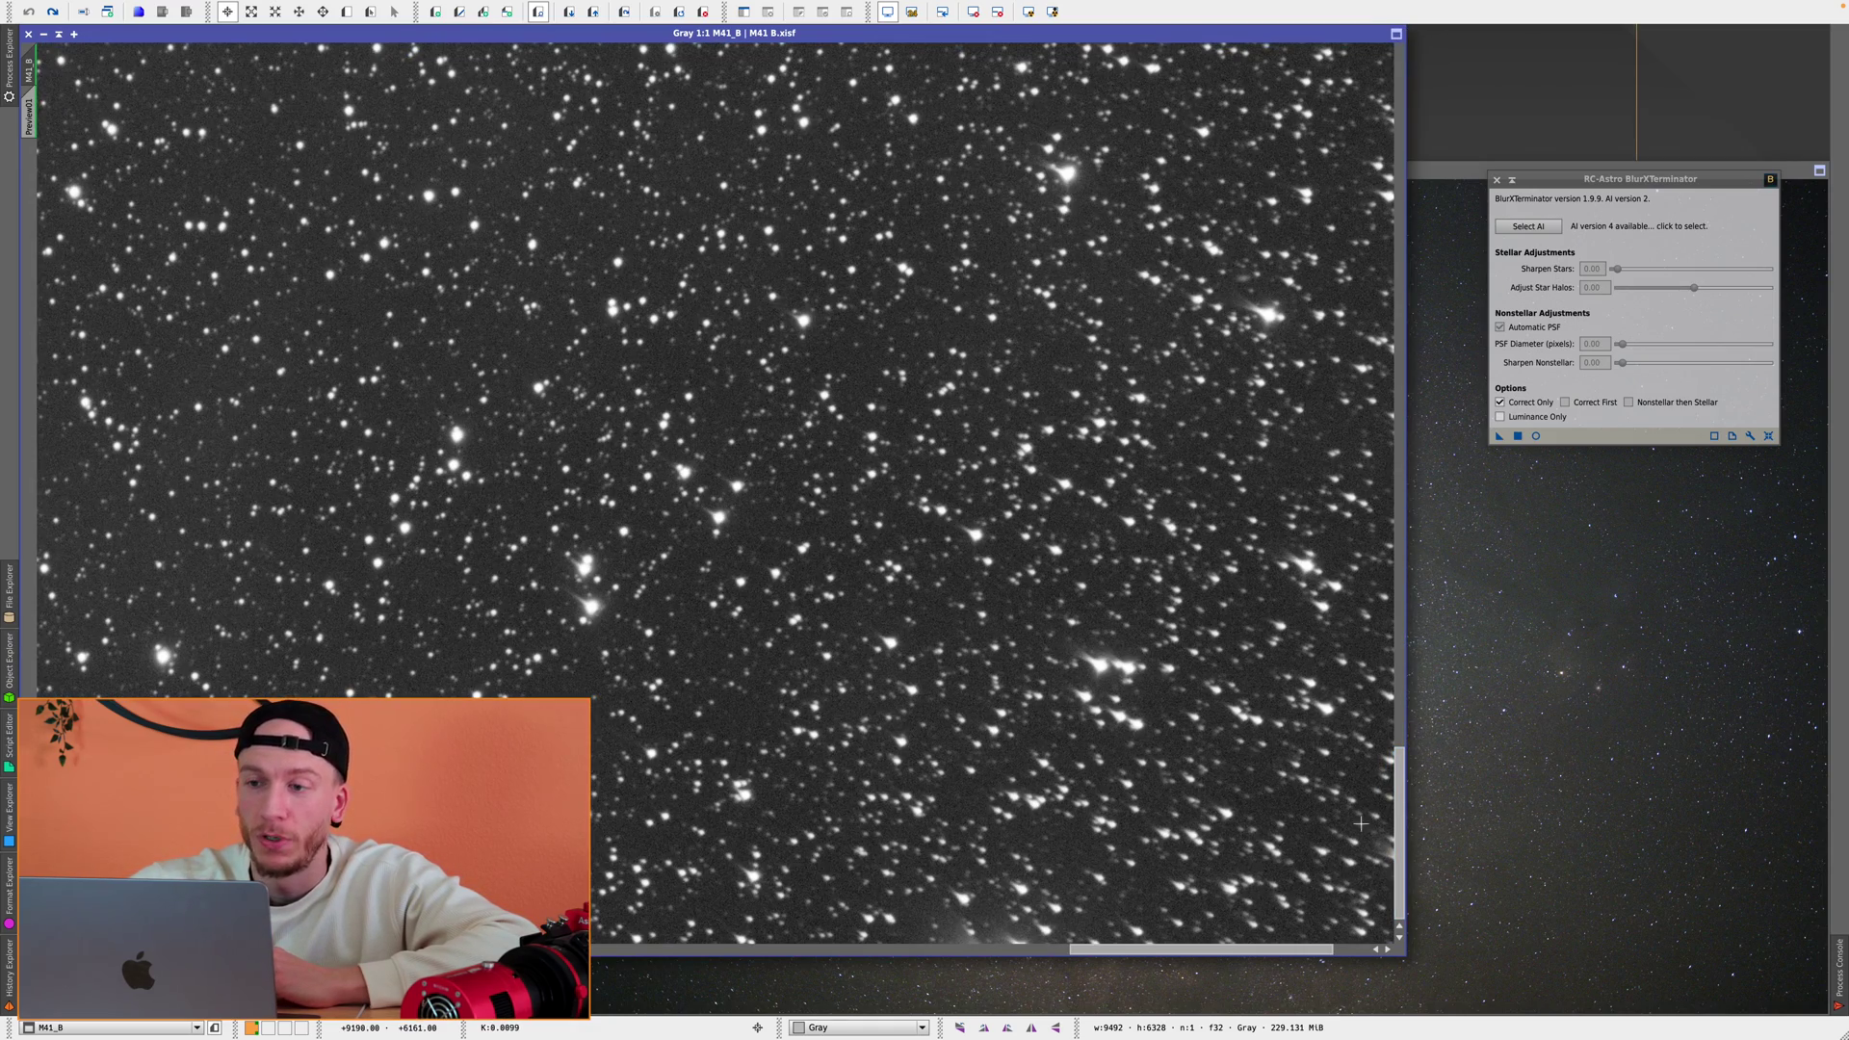
{"action": "left_click_drag", "start_coordinate": [1399, 871], "coordinate": [1399, 173]}
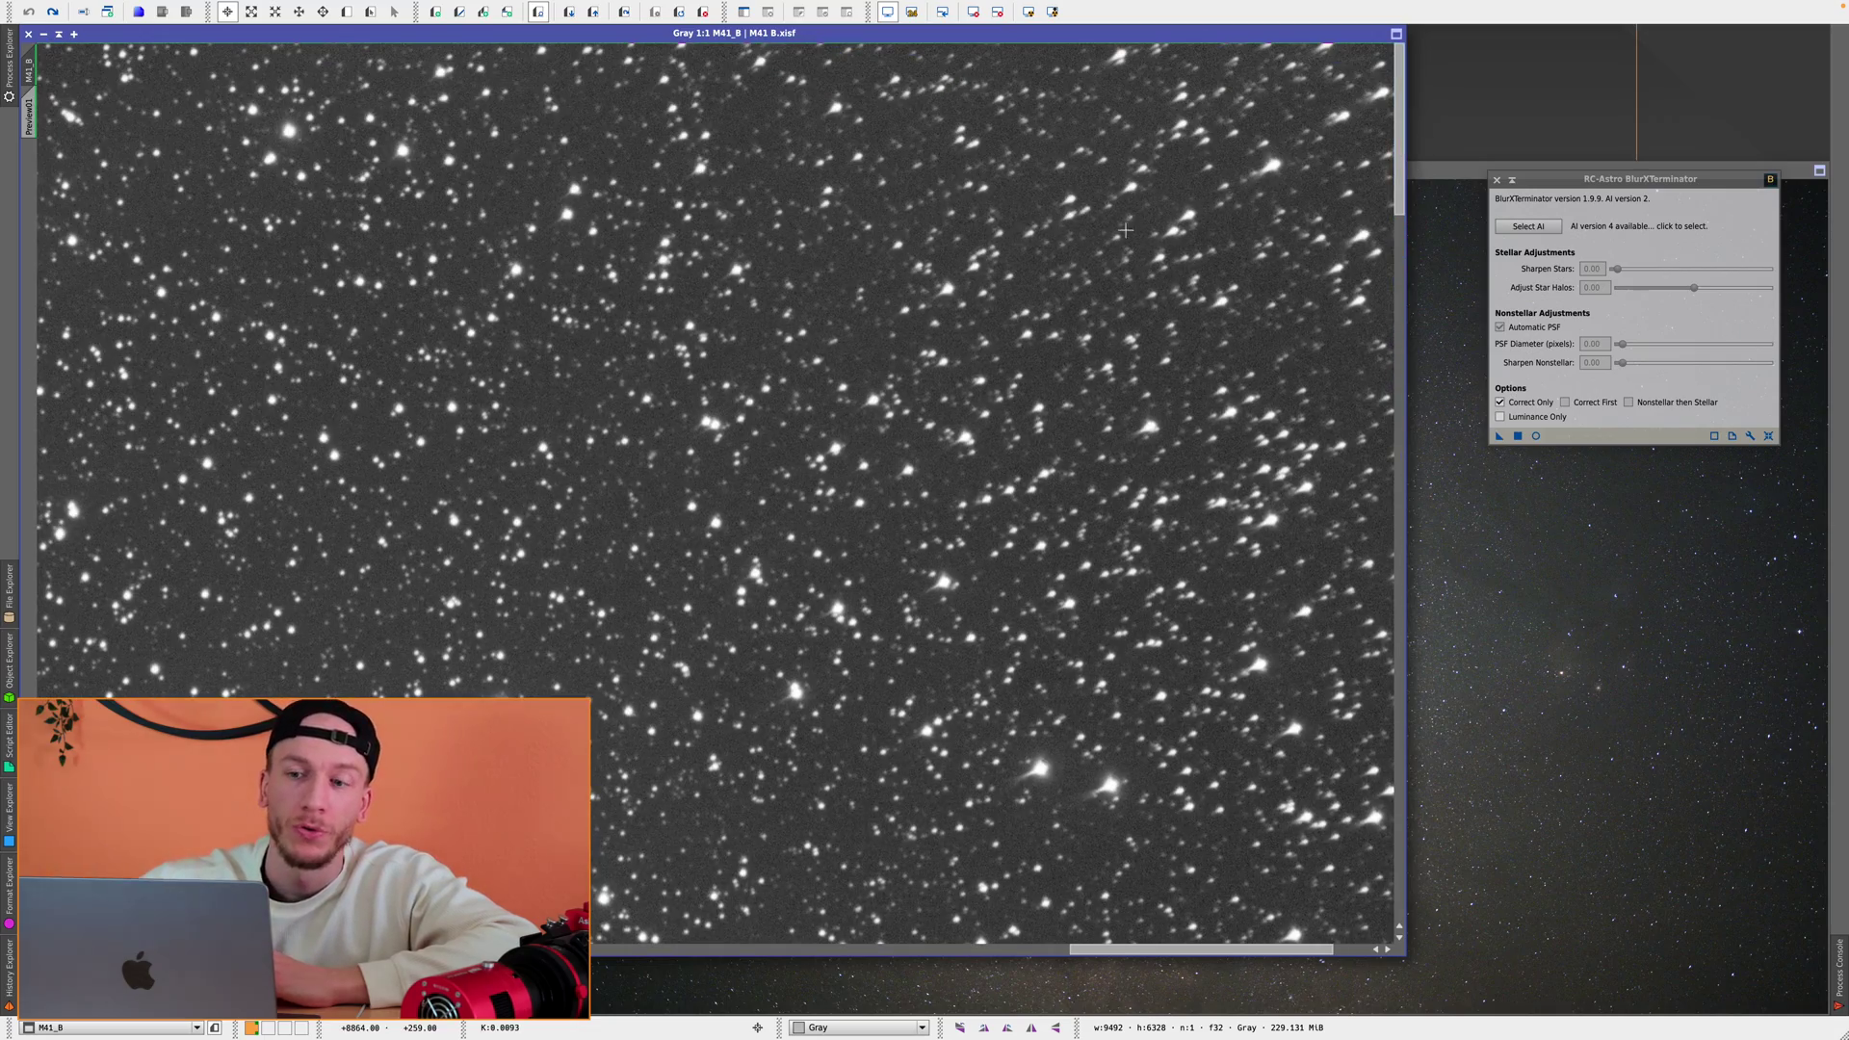
{"action": "scroll", "coordinate": [1125, 229], "scroll_direction": "down", "scroll_amount": 4}
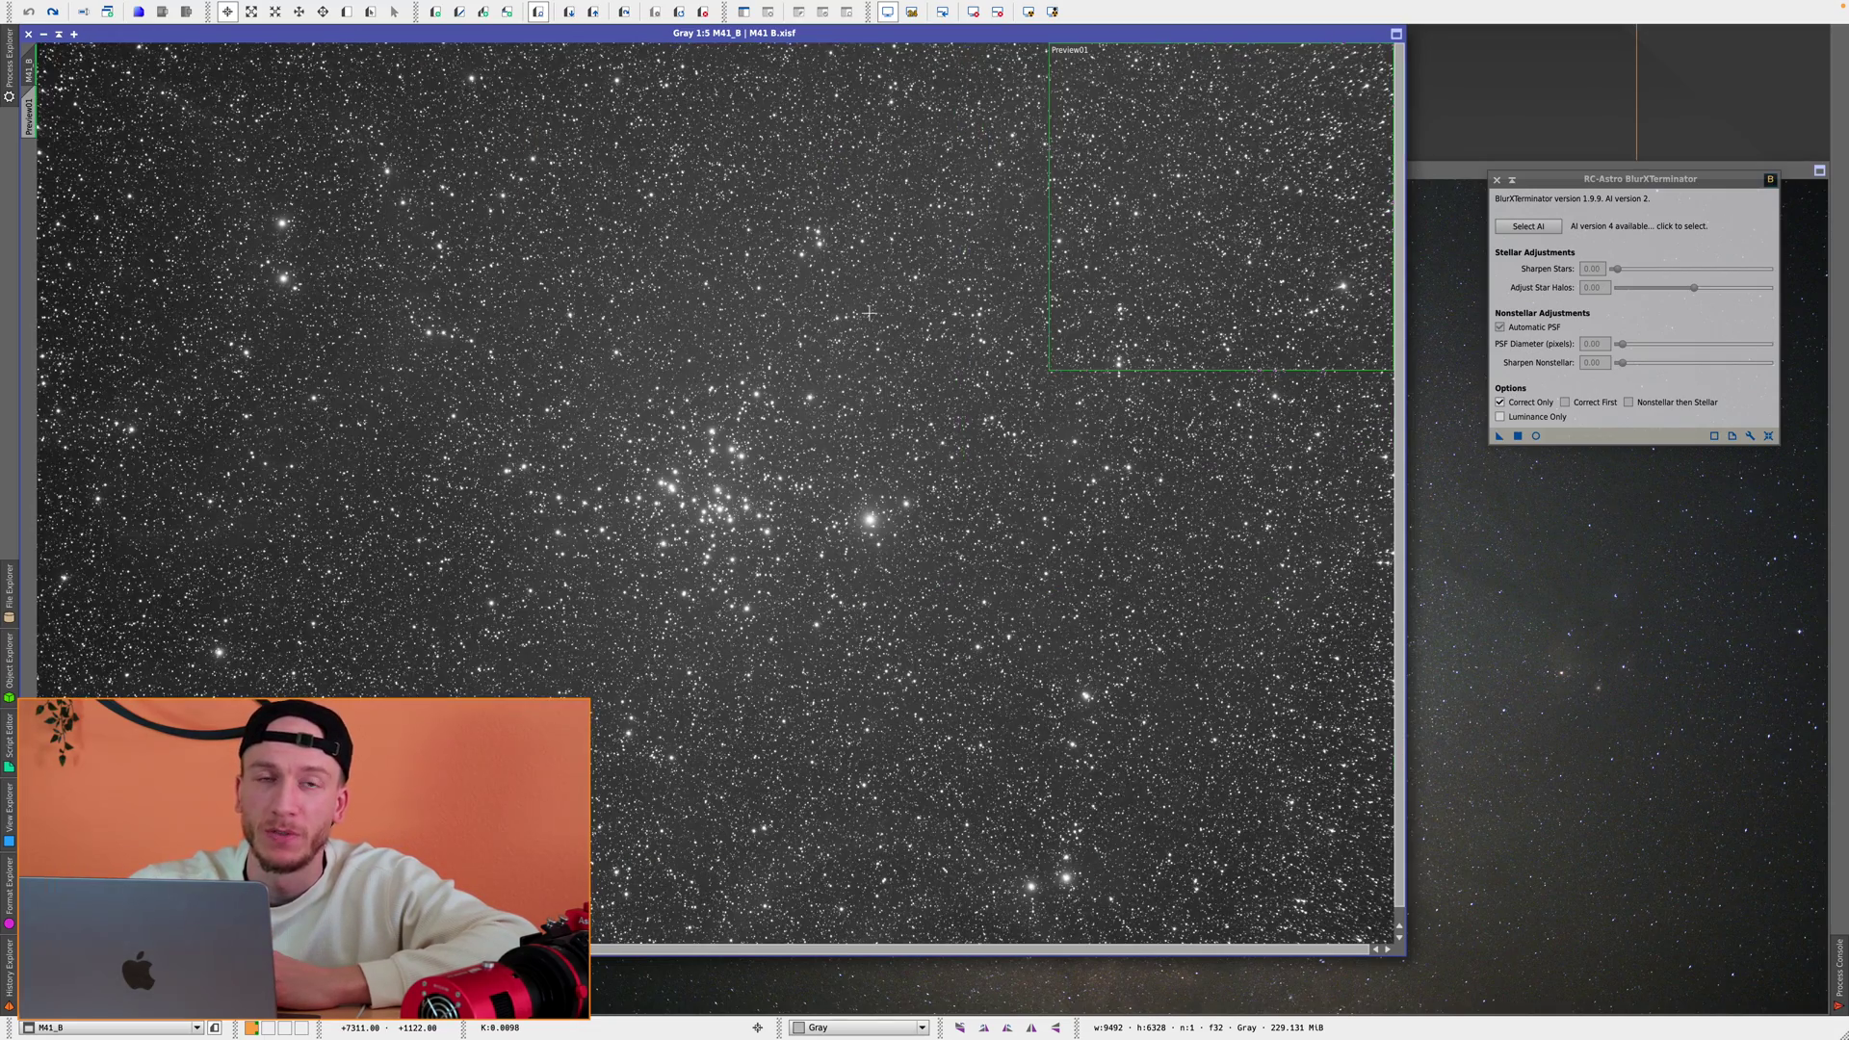
{"action": "scroll", "coordinate": [643, 324], "scroll_direction": "down", "scroll_amount": 1}
{"action": "scroll", "coordinate": [643, 324], "scroll_direction": "up", "scroll_amount": 1}
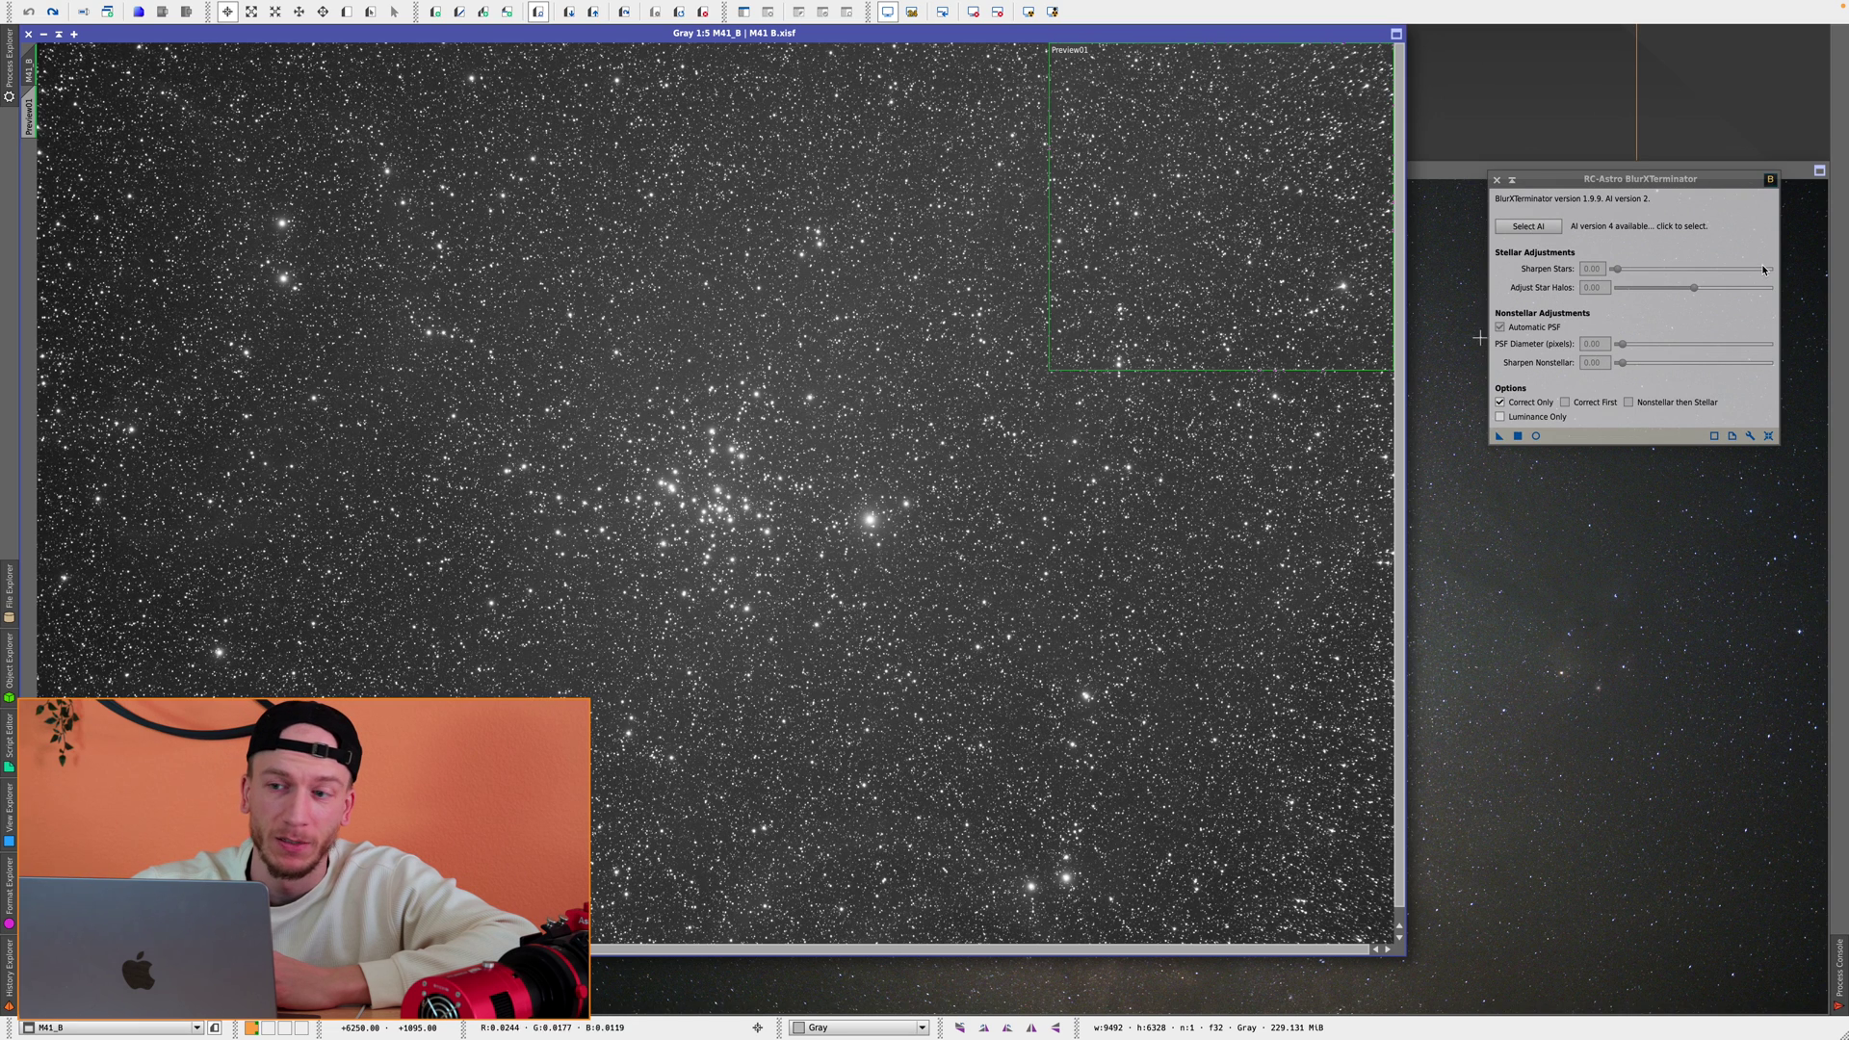
{"action": "left_click_drag", "start_coordinate": [1631, 184], "coordinate": [1653, 83]}
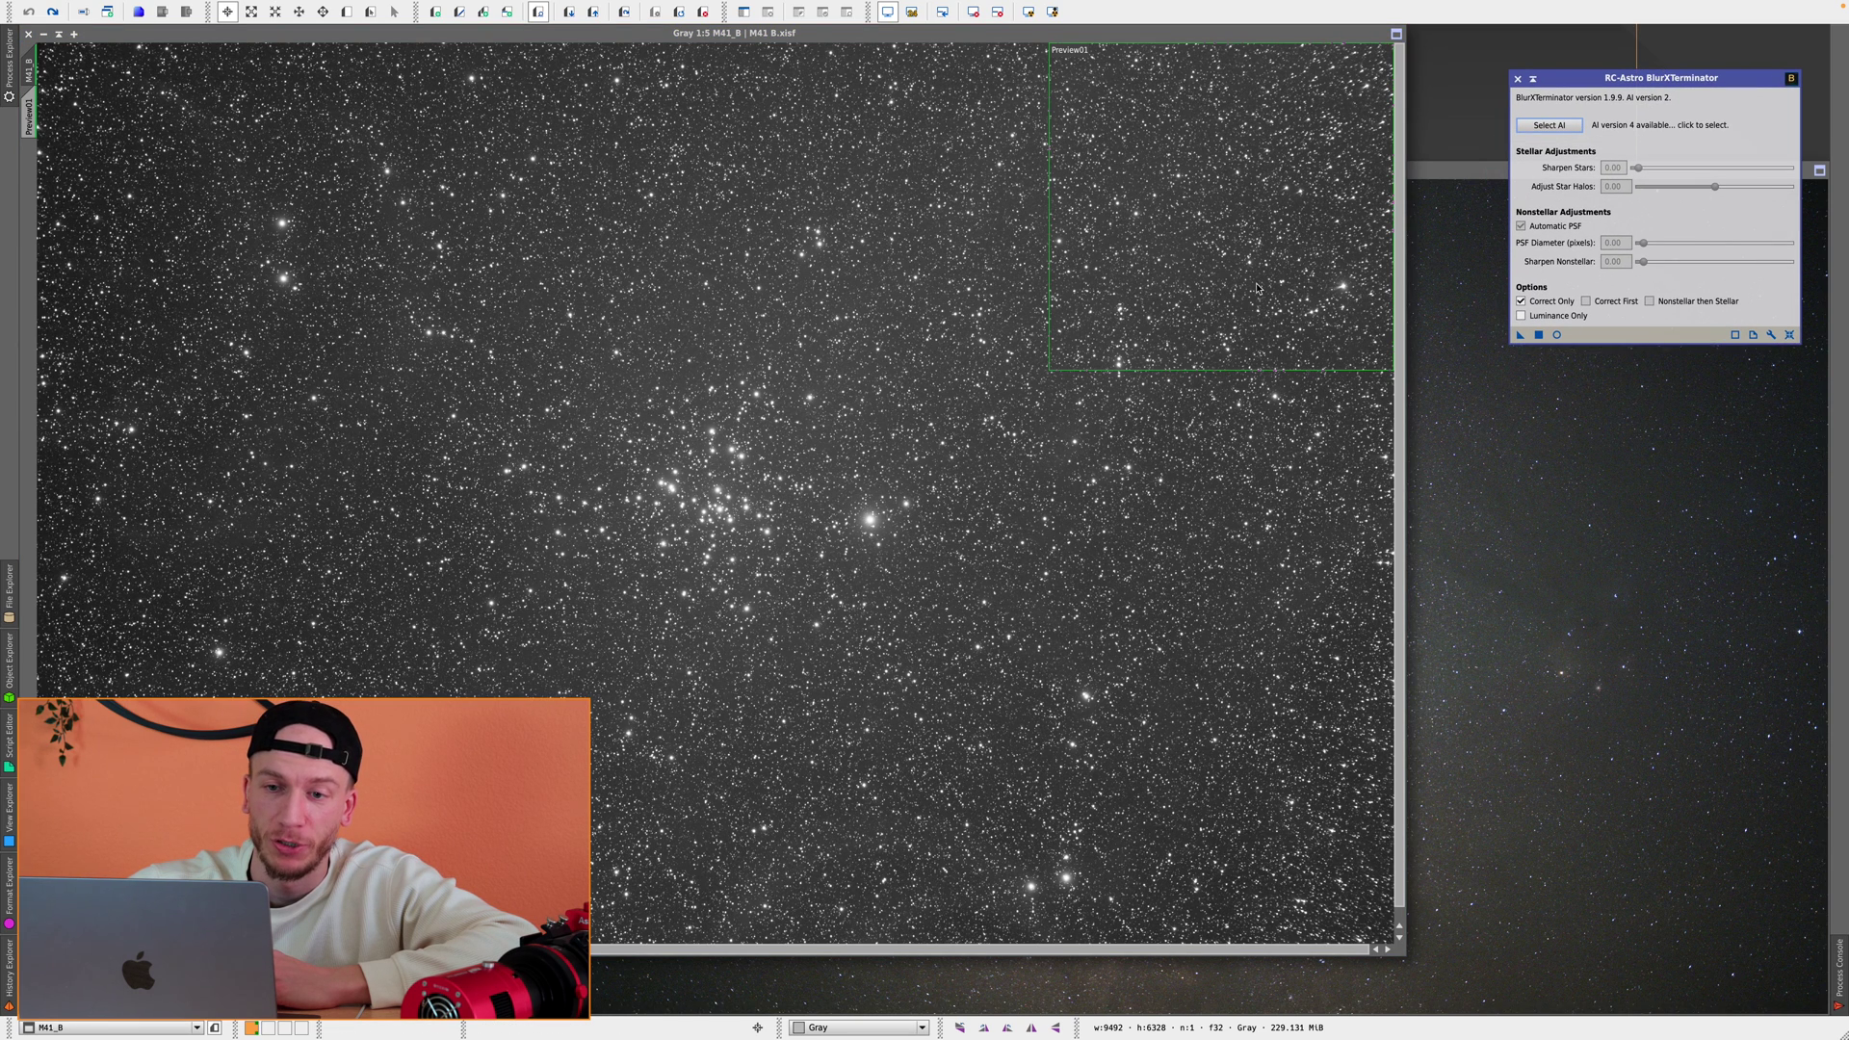
- Run BlurXTerminator AI version 2 in Correct Only mode on M41_B's Preview01
{"action": "left_click", "coordinate": [29, 116]}
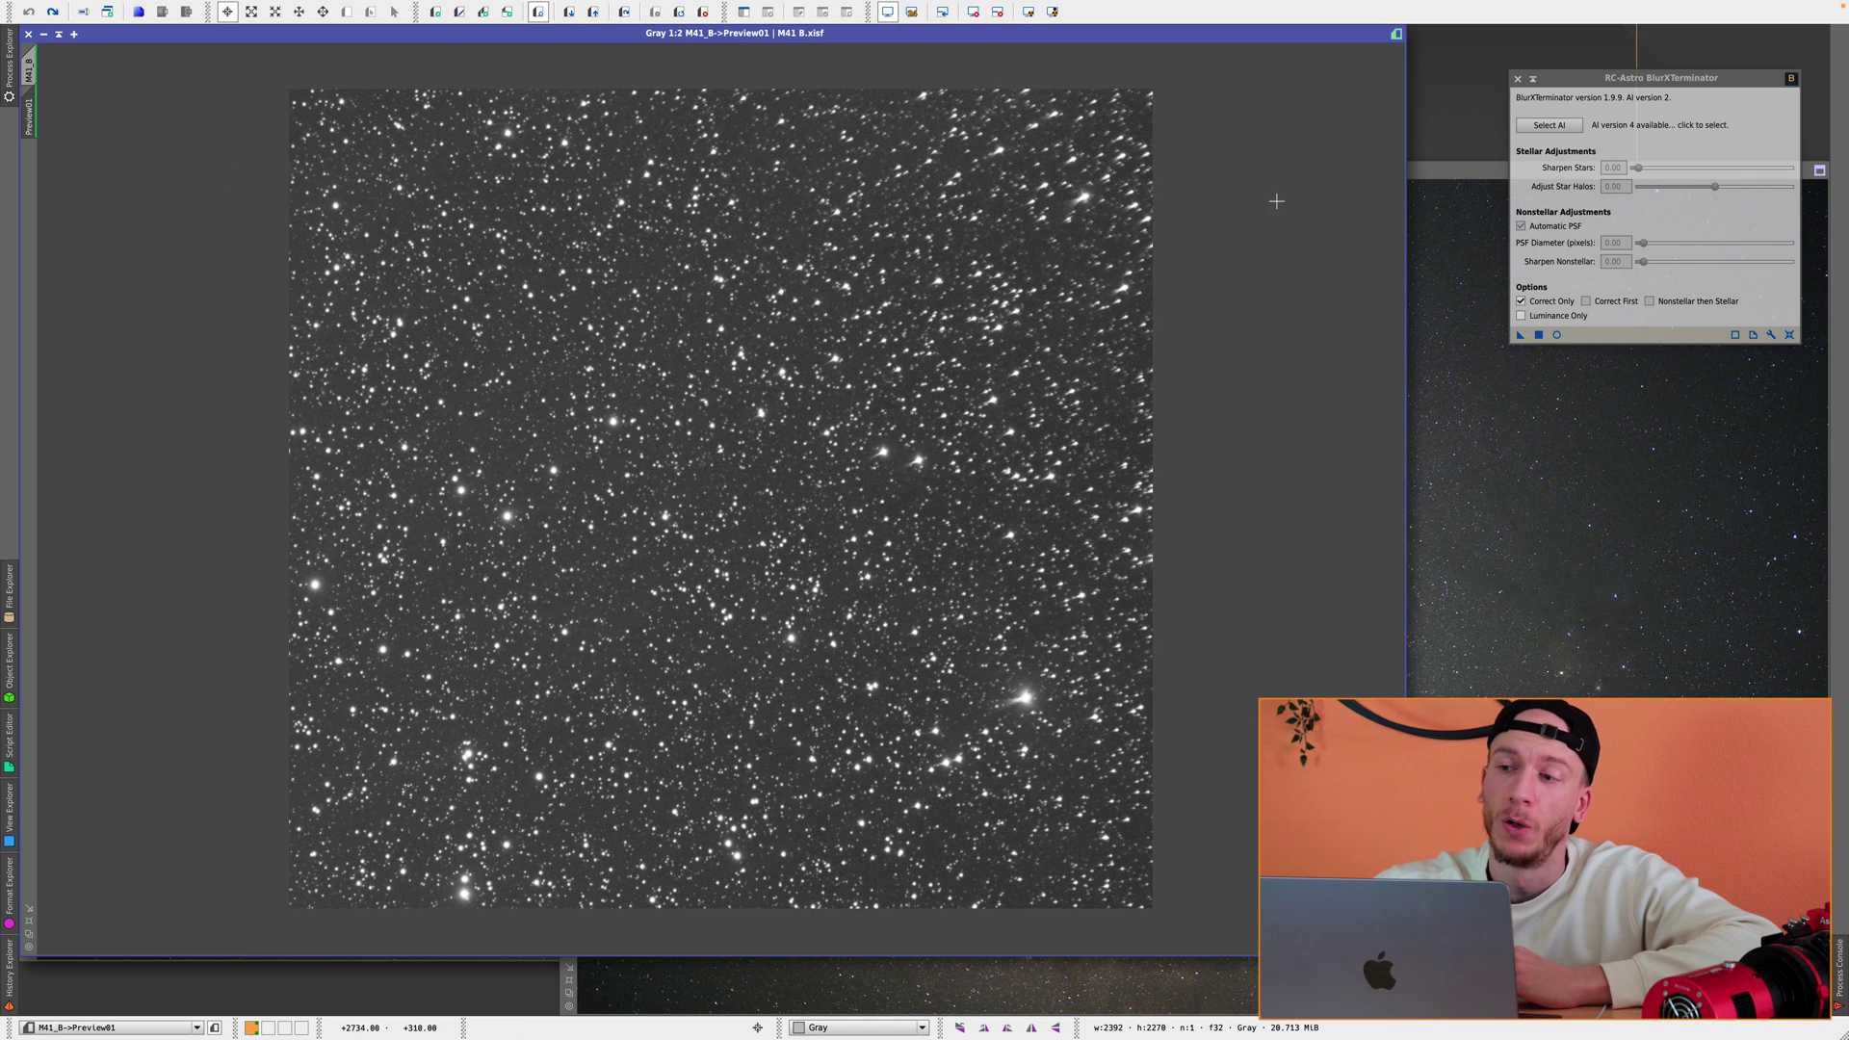
{"action": "left_click_drag", "start_coordinate": [1519, 336], "coordinate": [1017, 377]}
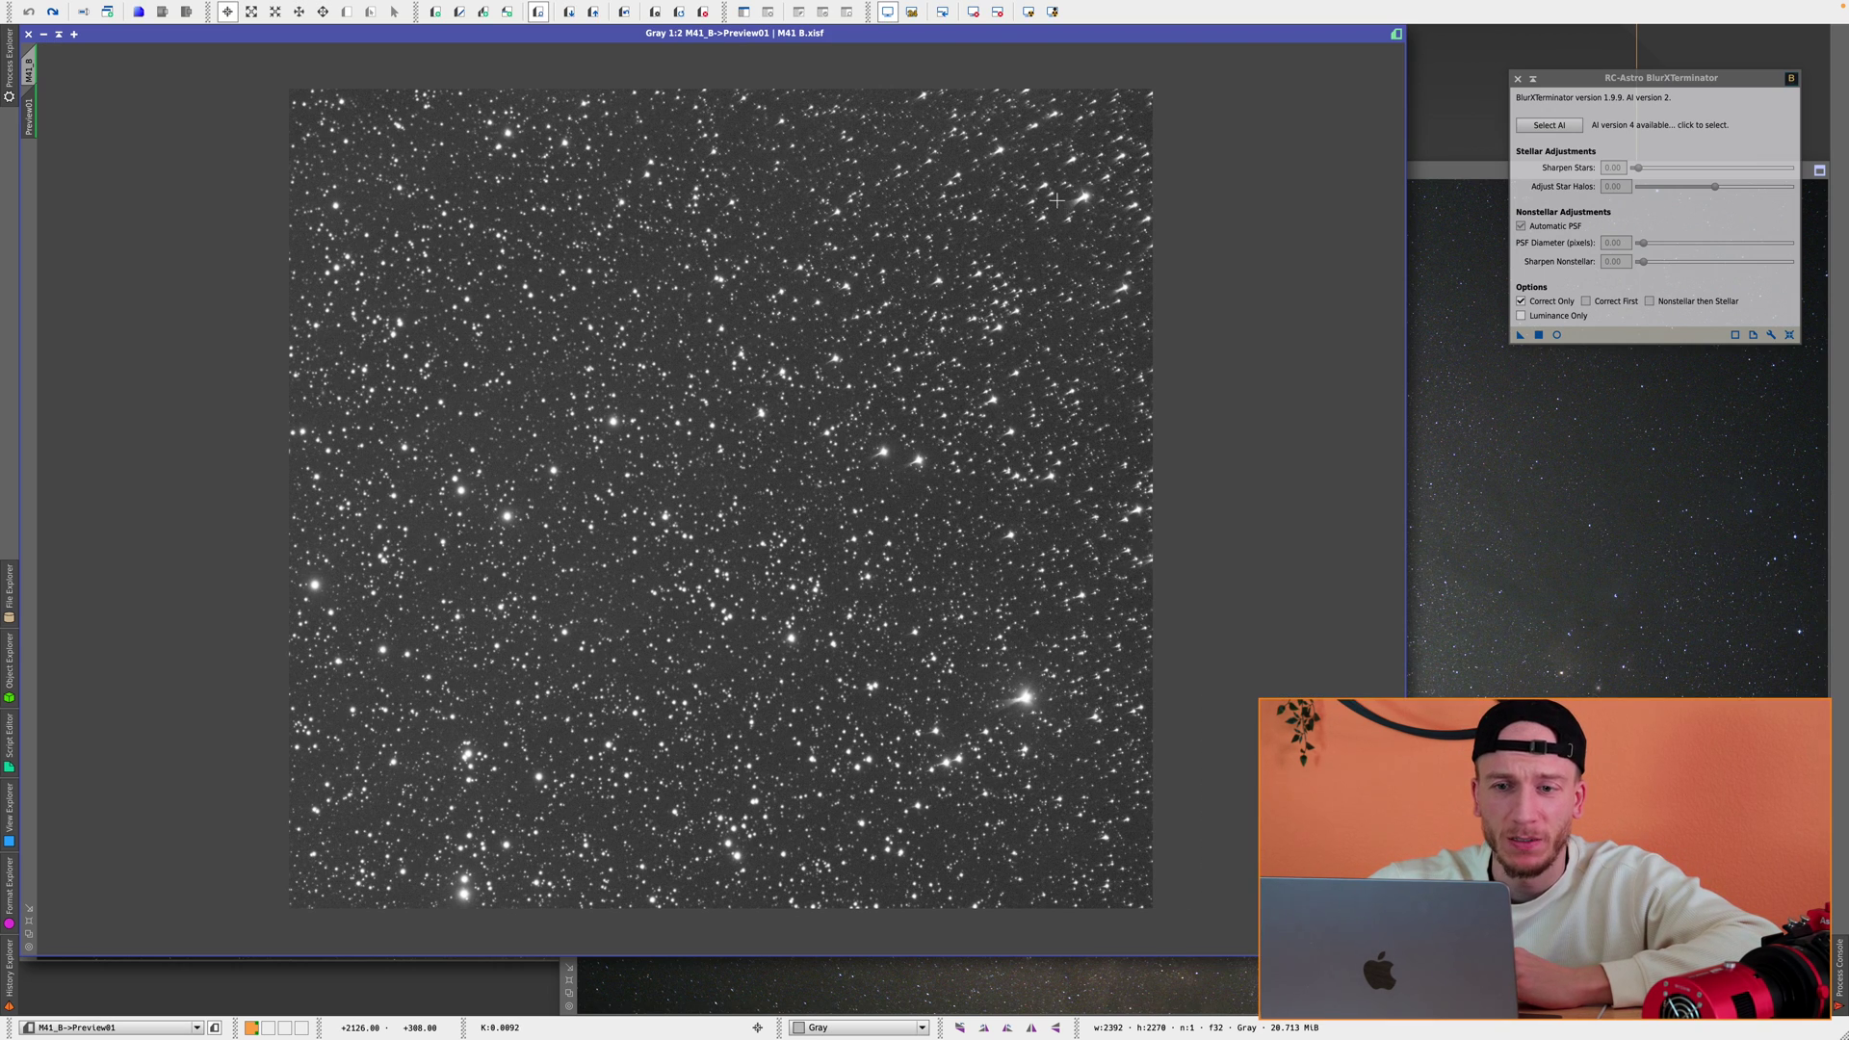
{"action": "scroll", "coordinate": [1103, 162], "scroll_direction": "up", "scroll_amount": 2}
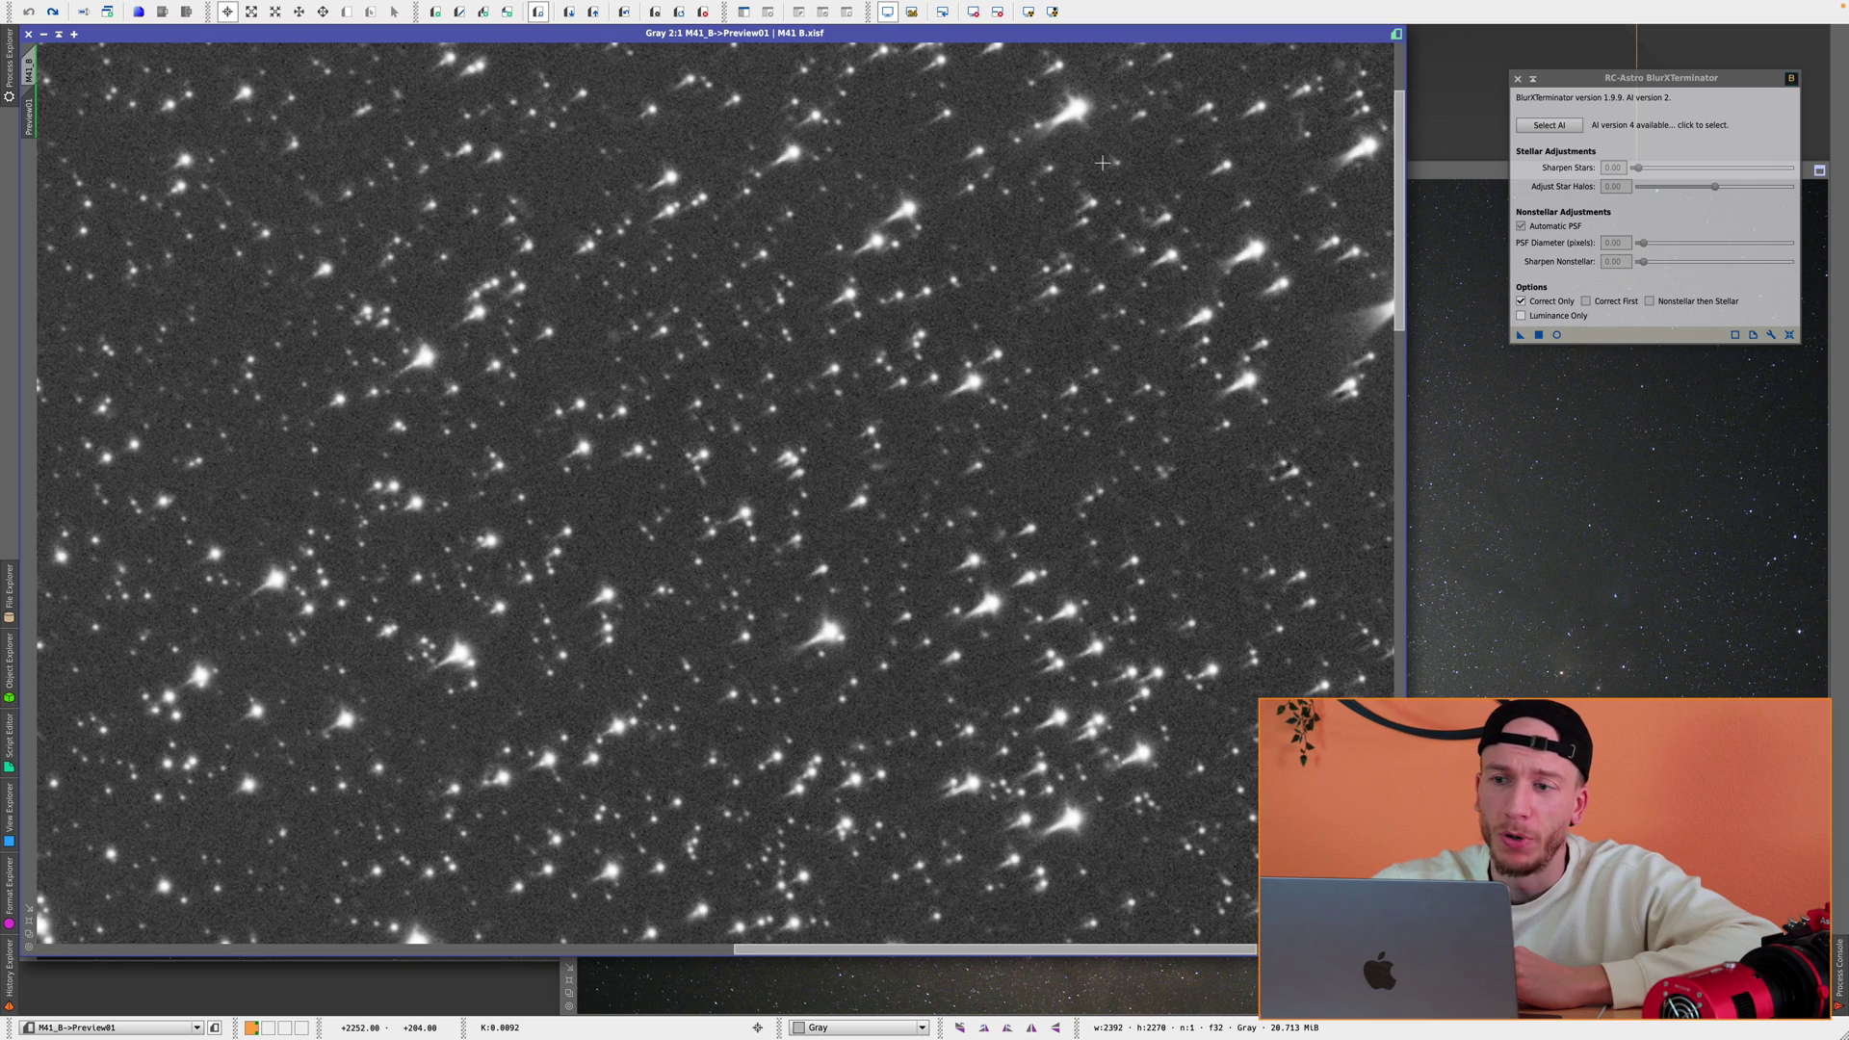
{"action": "scroll", "coordinate": [1102, 162], "scroll_direction": "down", "scroll_amount": 1}
{"action": "scroll", "coordinate": [1103, 161], "scroll_direction": "down", "scroll_amount": 1}
- Compare the preview with and without the correction, then open the AI model file chooser
{"action": "right_click", "coordinate": [1104, 164]}
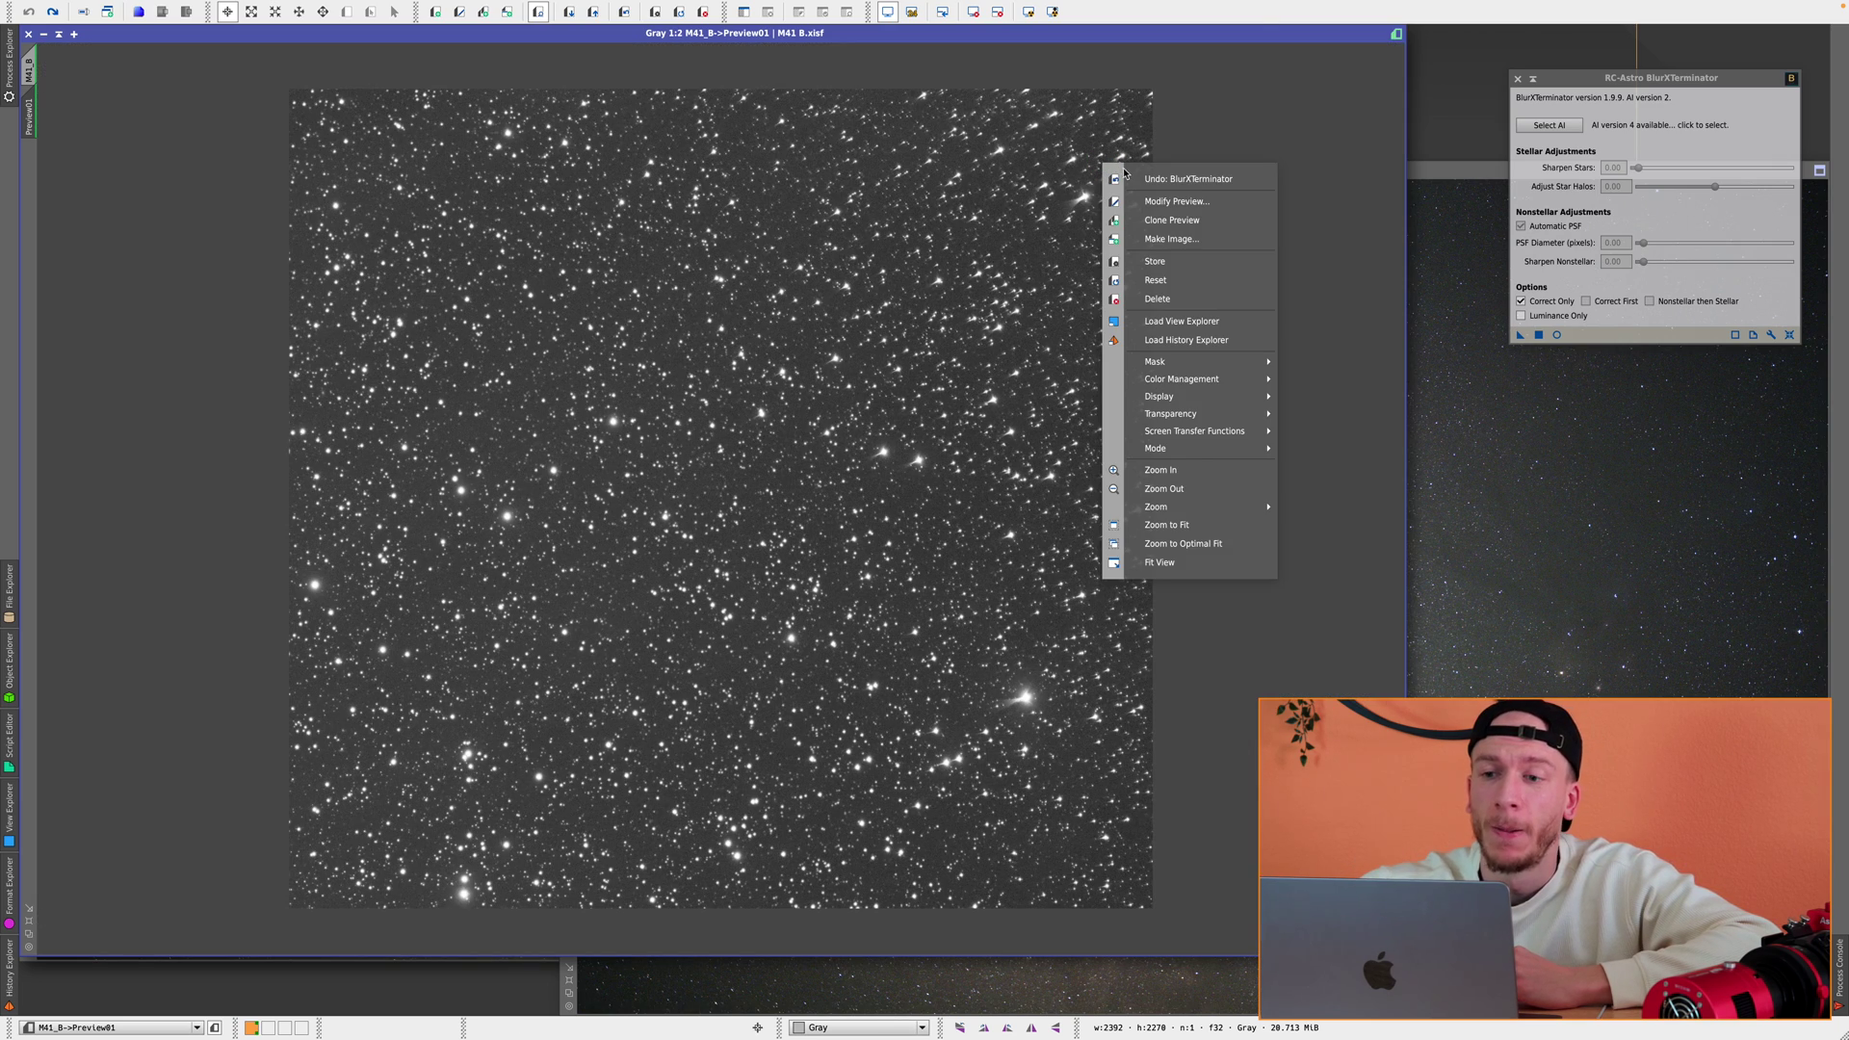
{"action": "key", "text": "Escape"}
{"action": "right_click", "coordinate": [1112, 195]}
{"action": "key", "text": "Escape"}
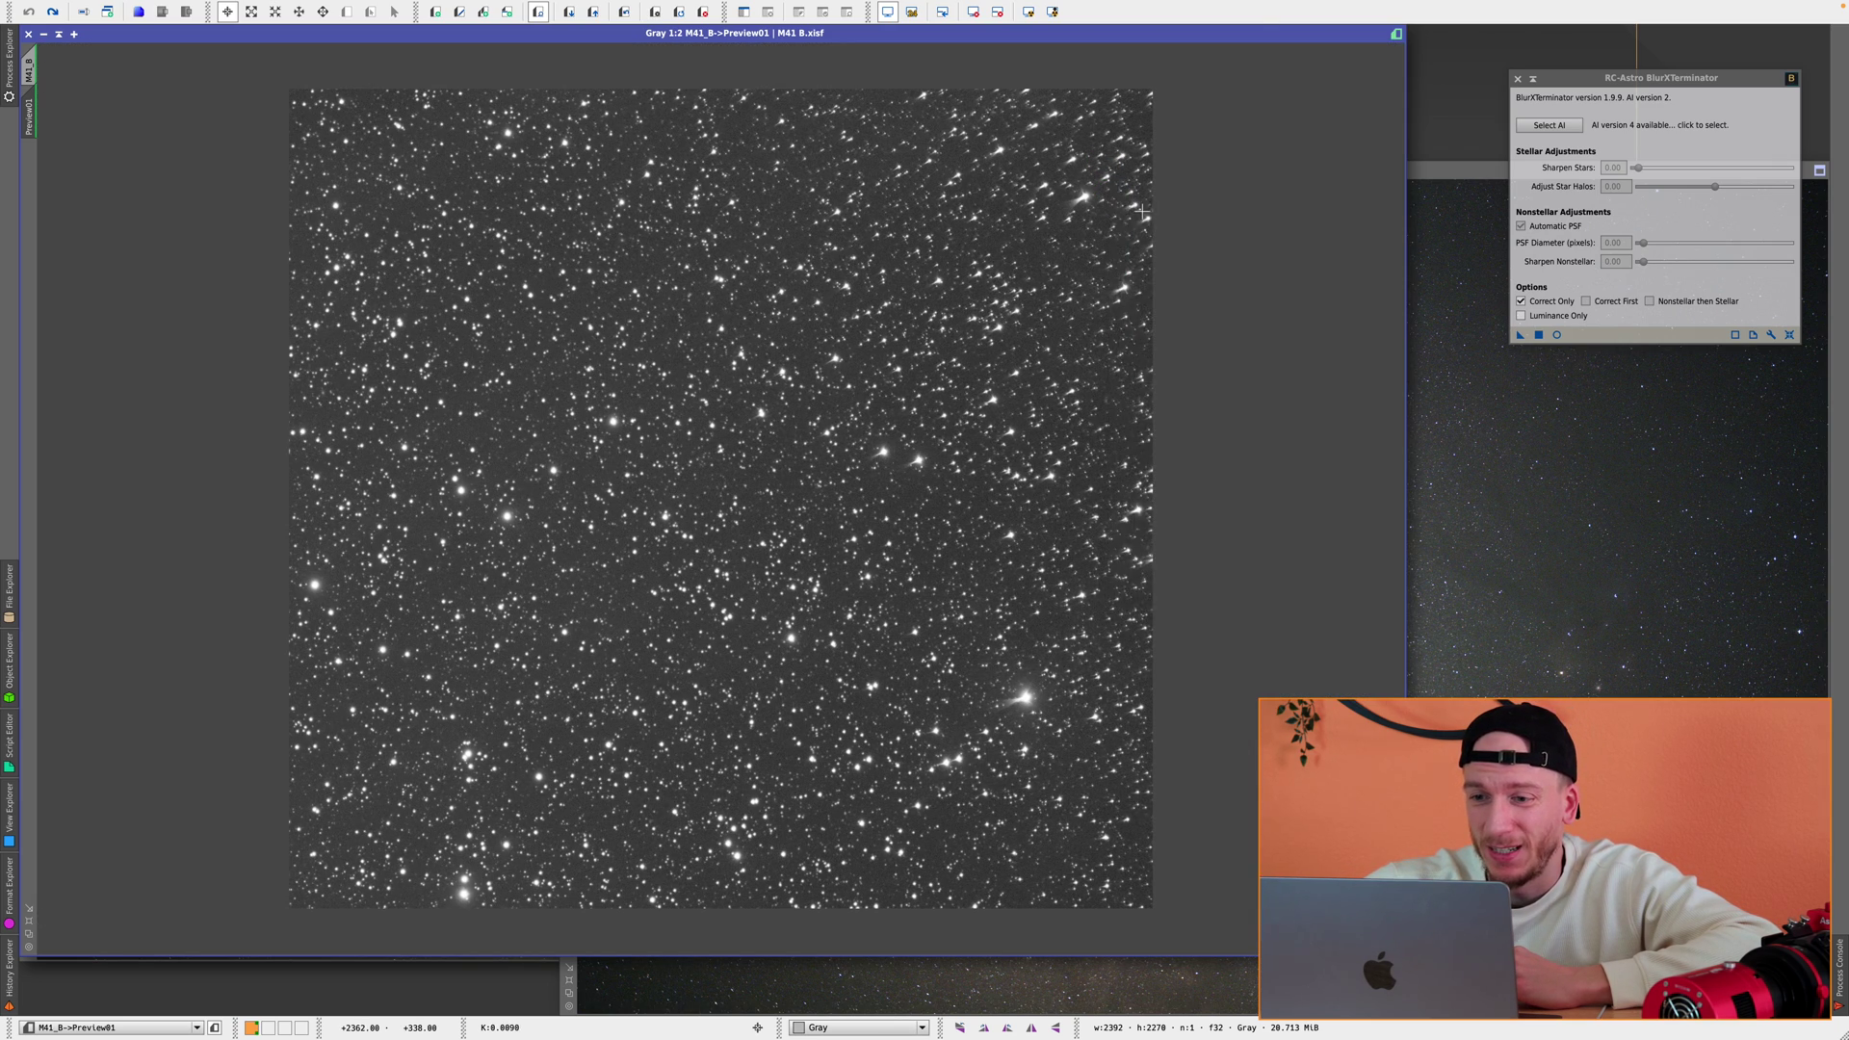
{"action": "right_click", "coordinate": [1023, 372]}
{"action": "key", "text": "Escape"}
{"action": "right_click", "coordinate": [1087, 434]}
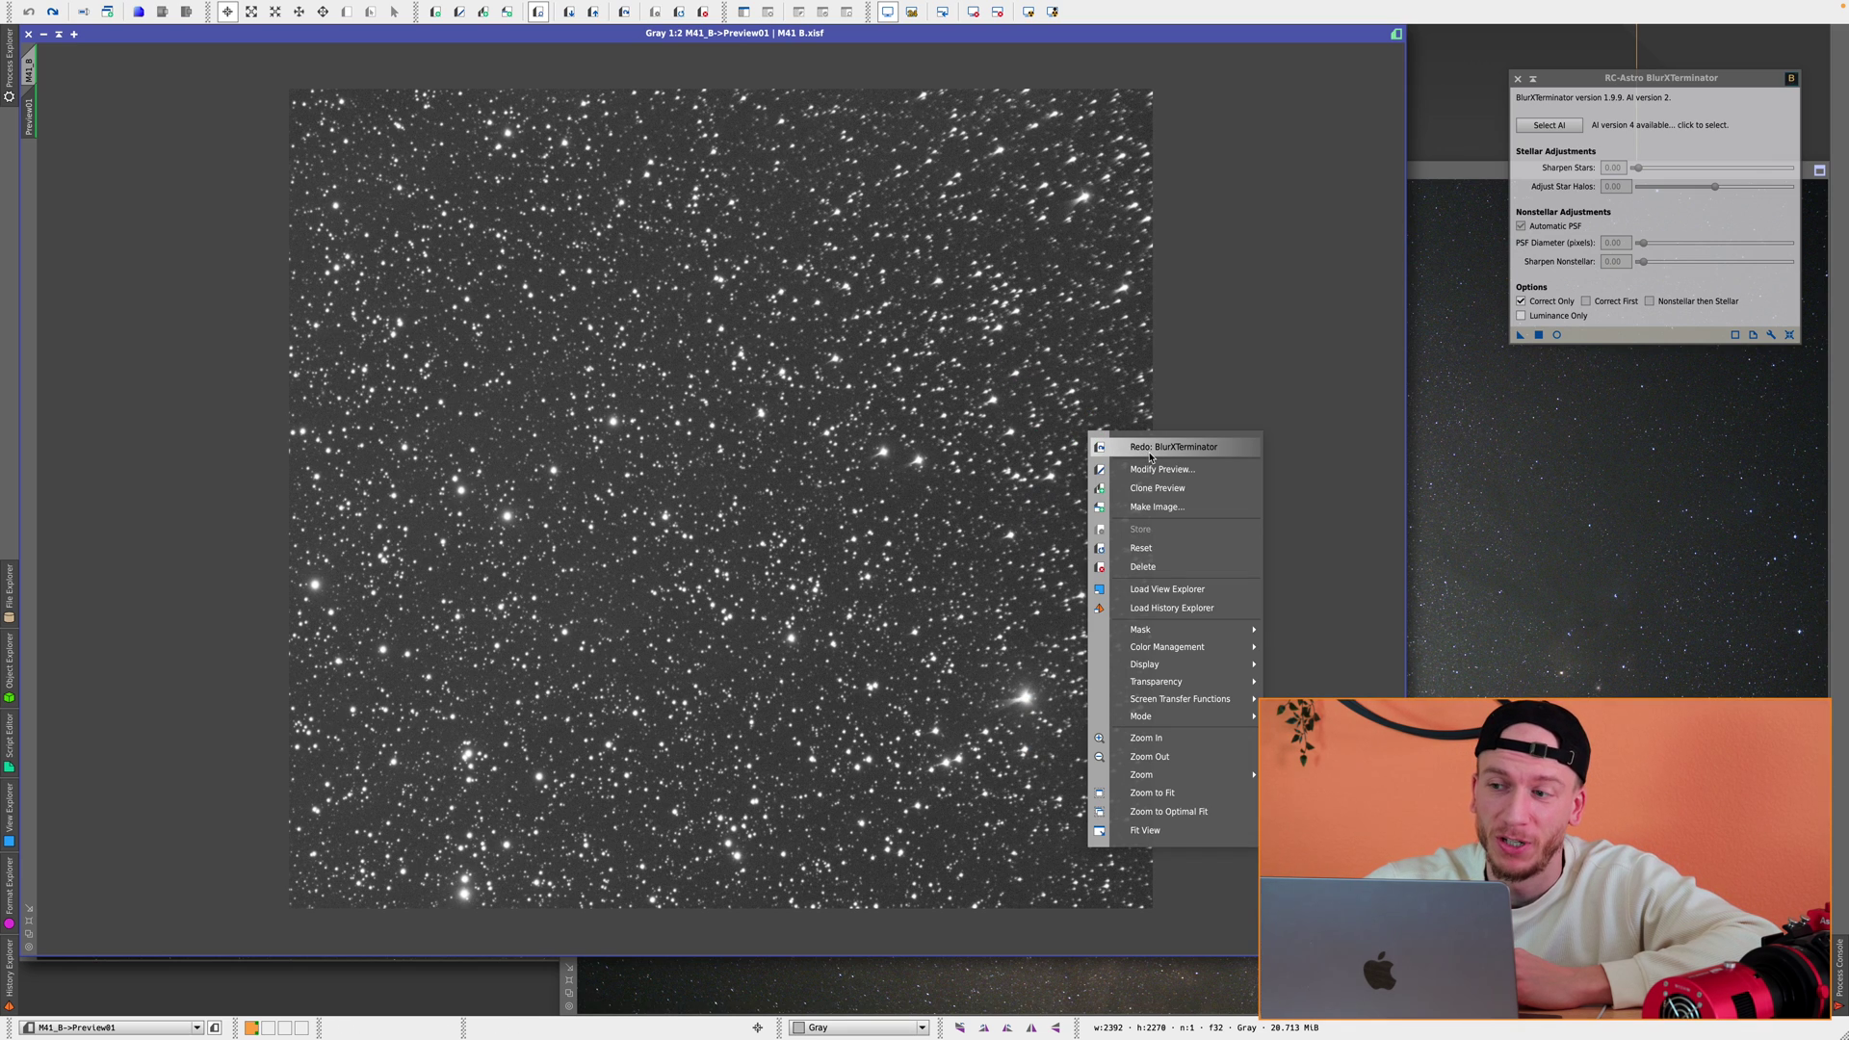
{"action": "key", "text": "Escape"}
{"action": "left_click", "coordinate": [1549, 125]}
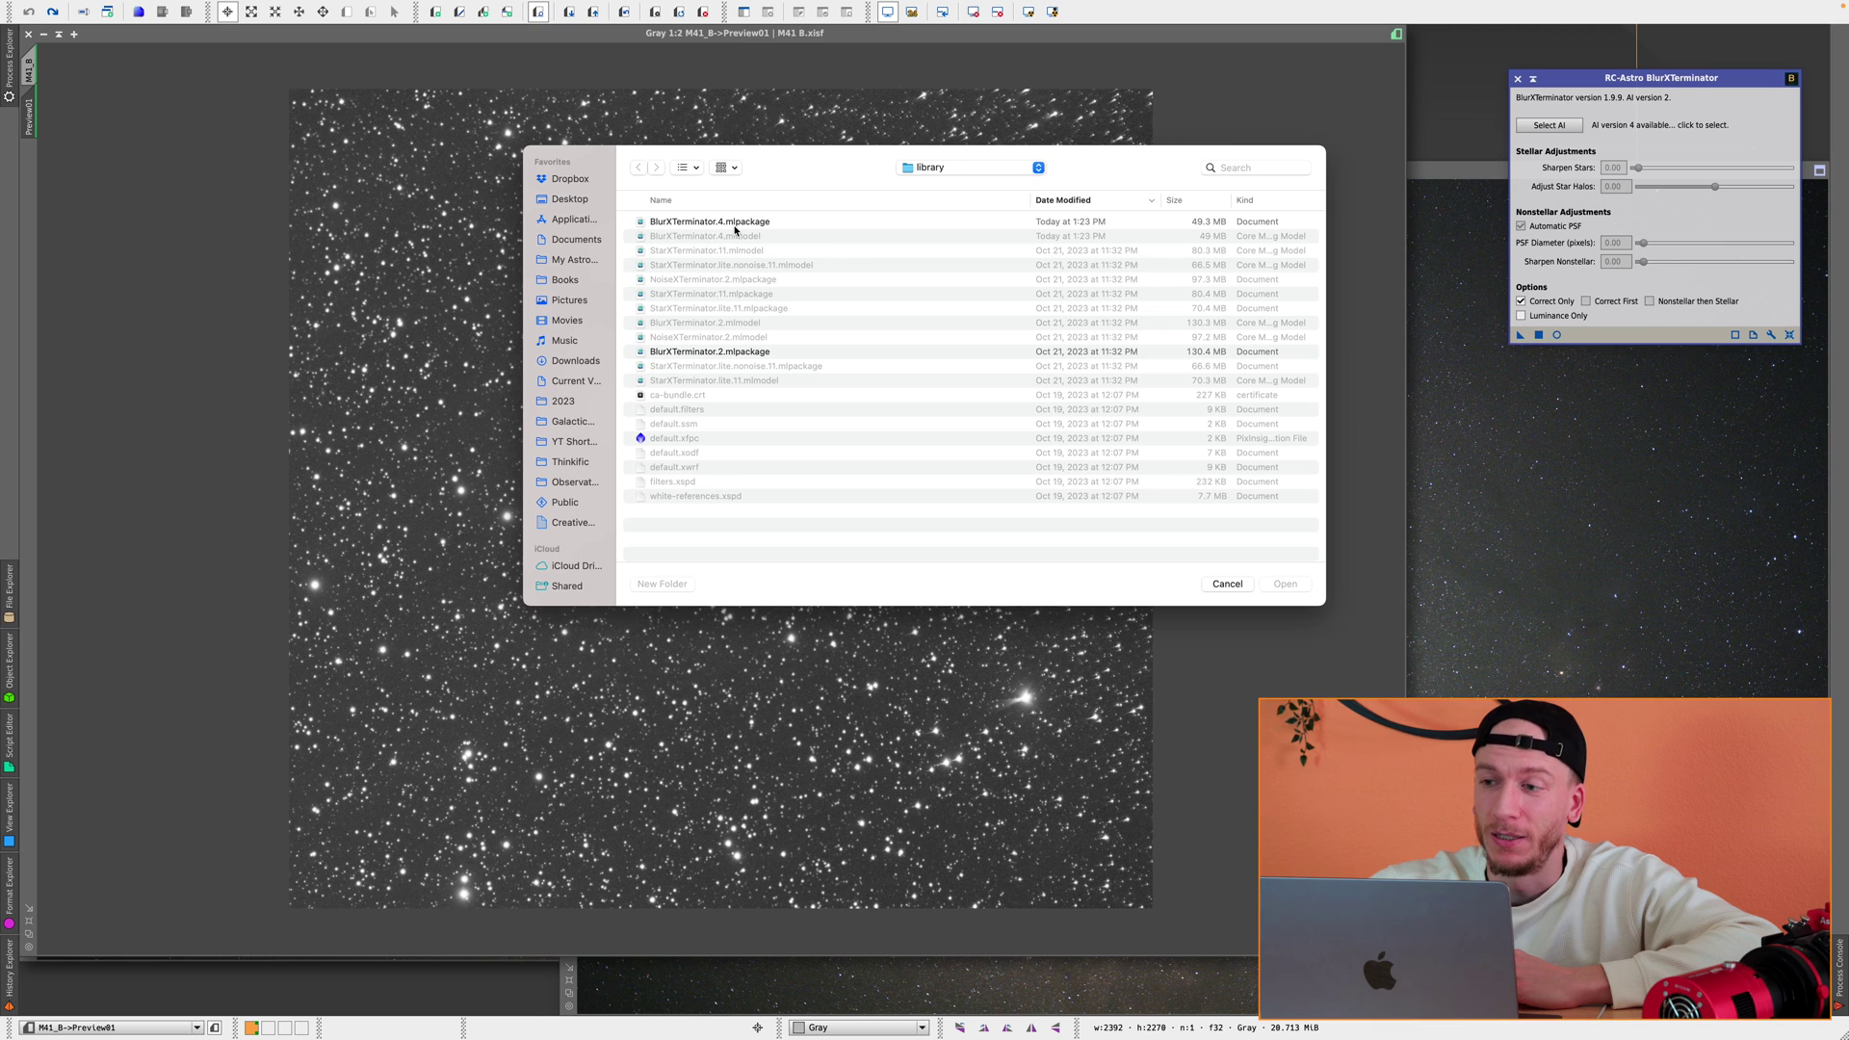
- Load the BlurXTerminator.4.mlpackage AI model and apply it to Preview01
{"action": "double_click", "coordinate": [734, 226]}
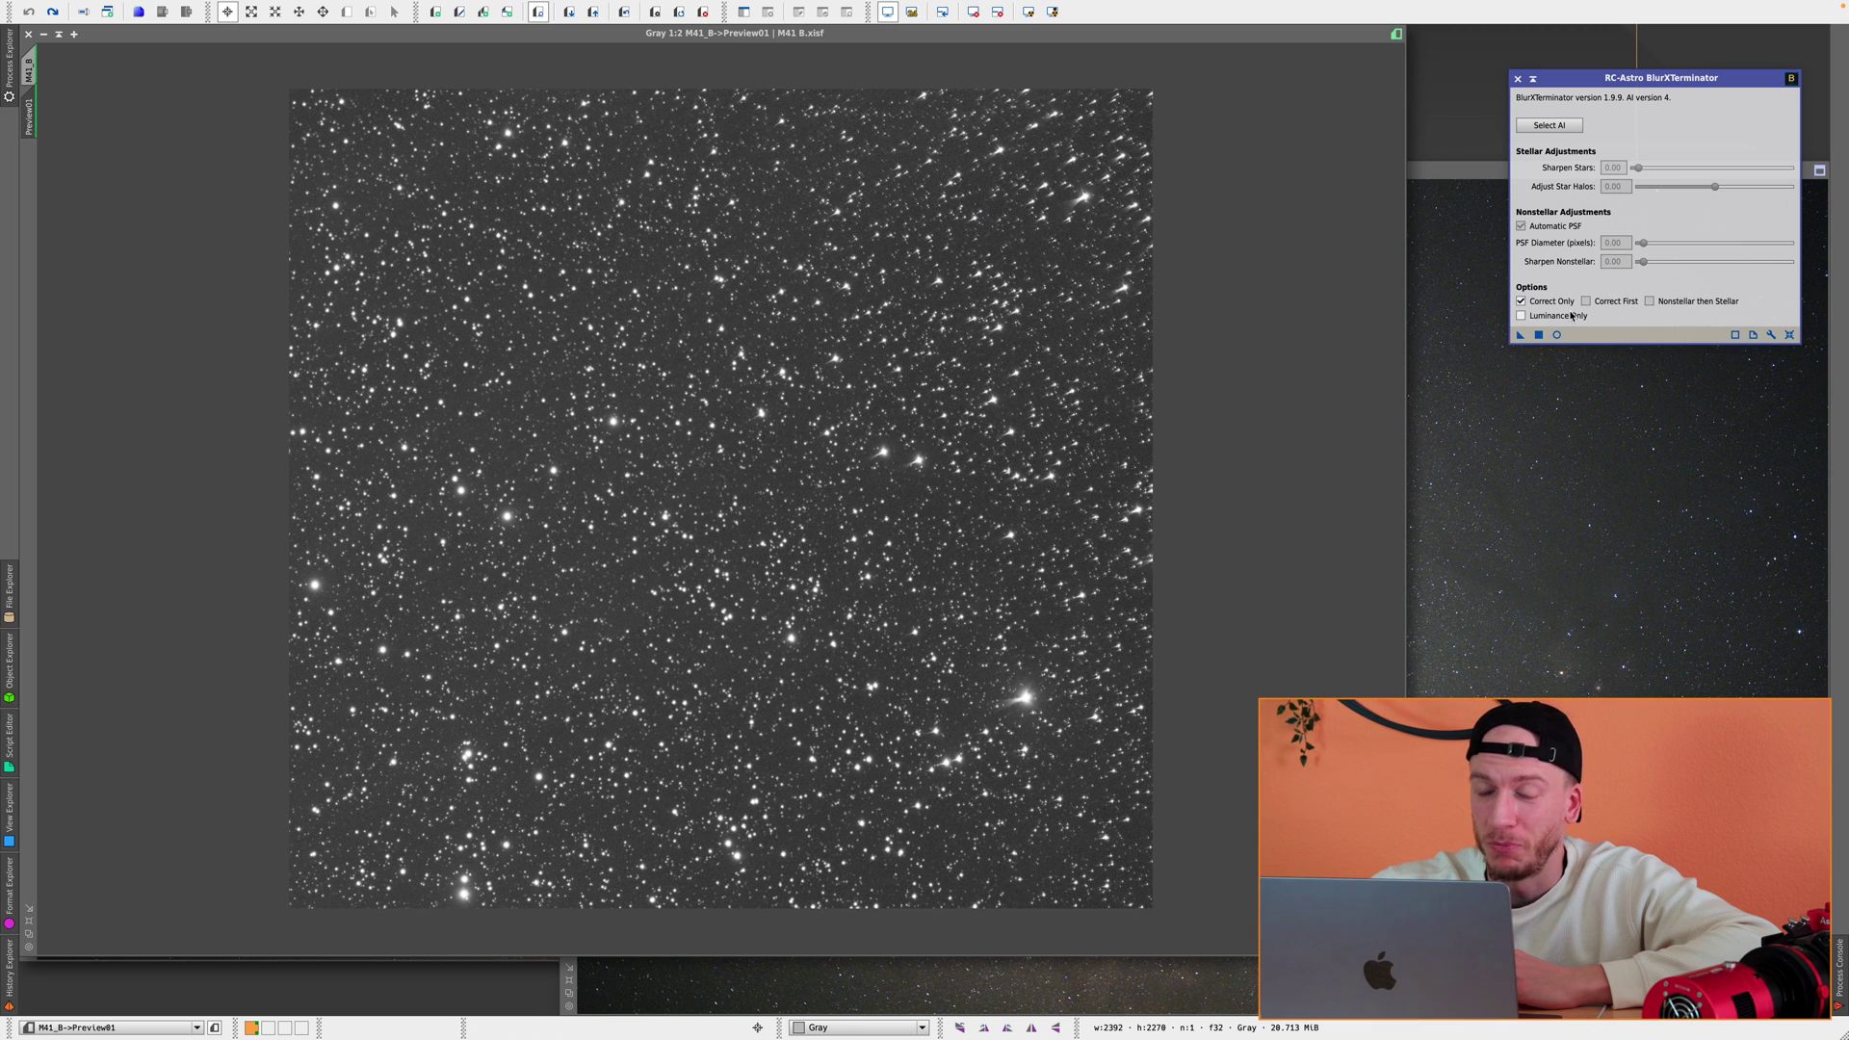
{"action": "right_click", "coordinate": [1061, 315]}
{"action": "key", "text": "Escape"}
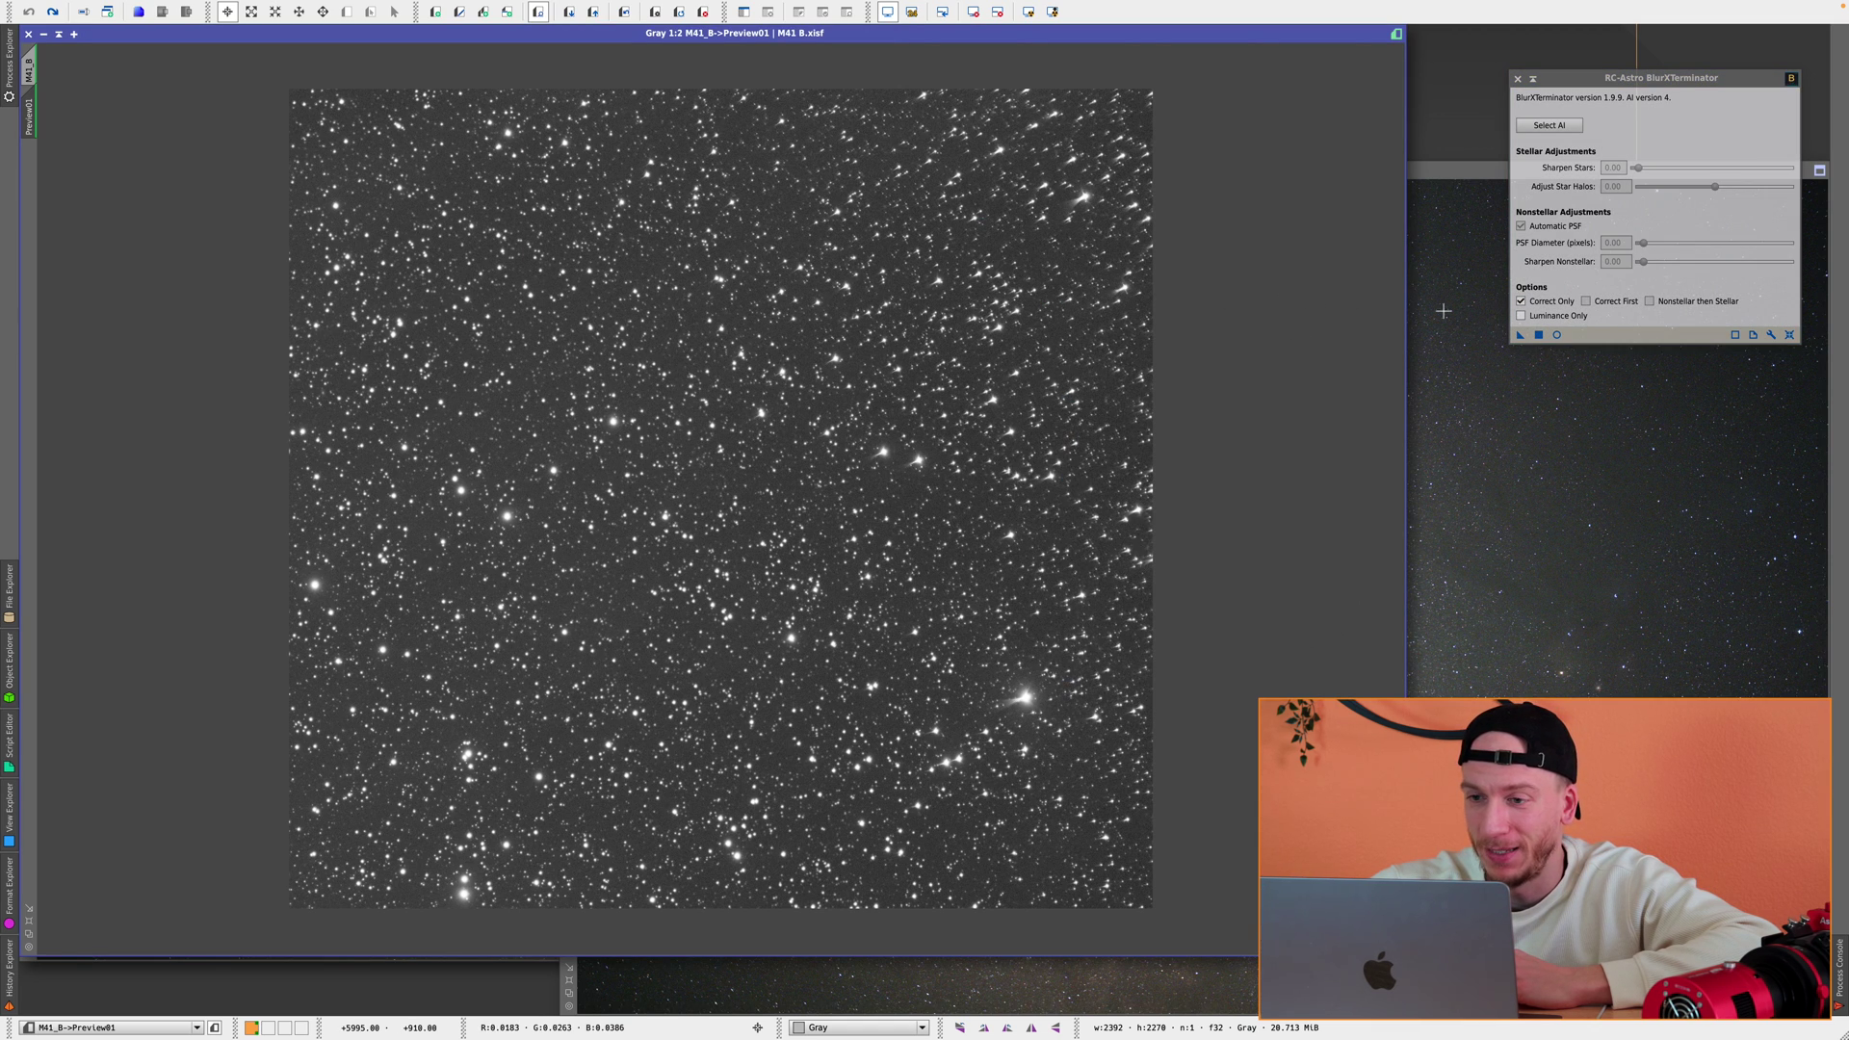
{"action": "left_click", "coordinate": [1520, 334]}
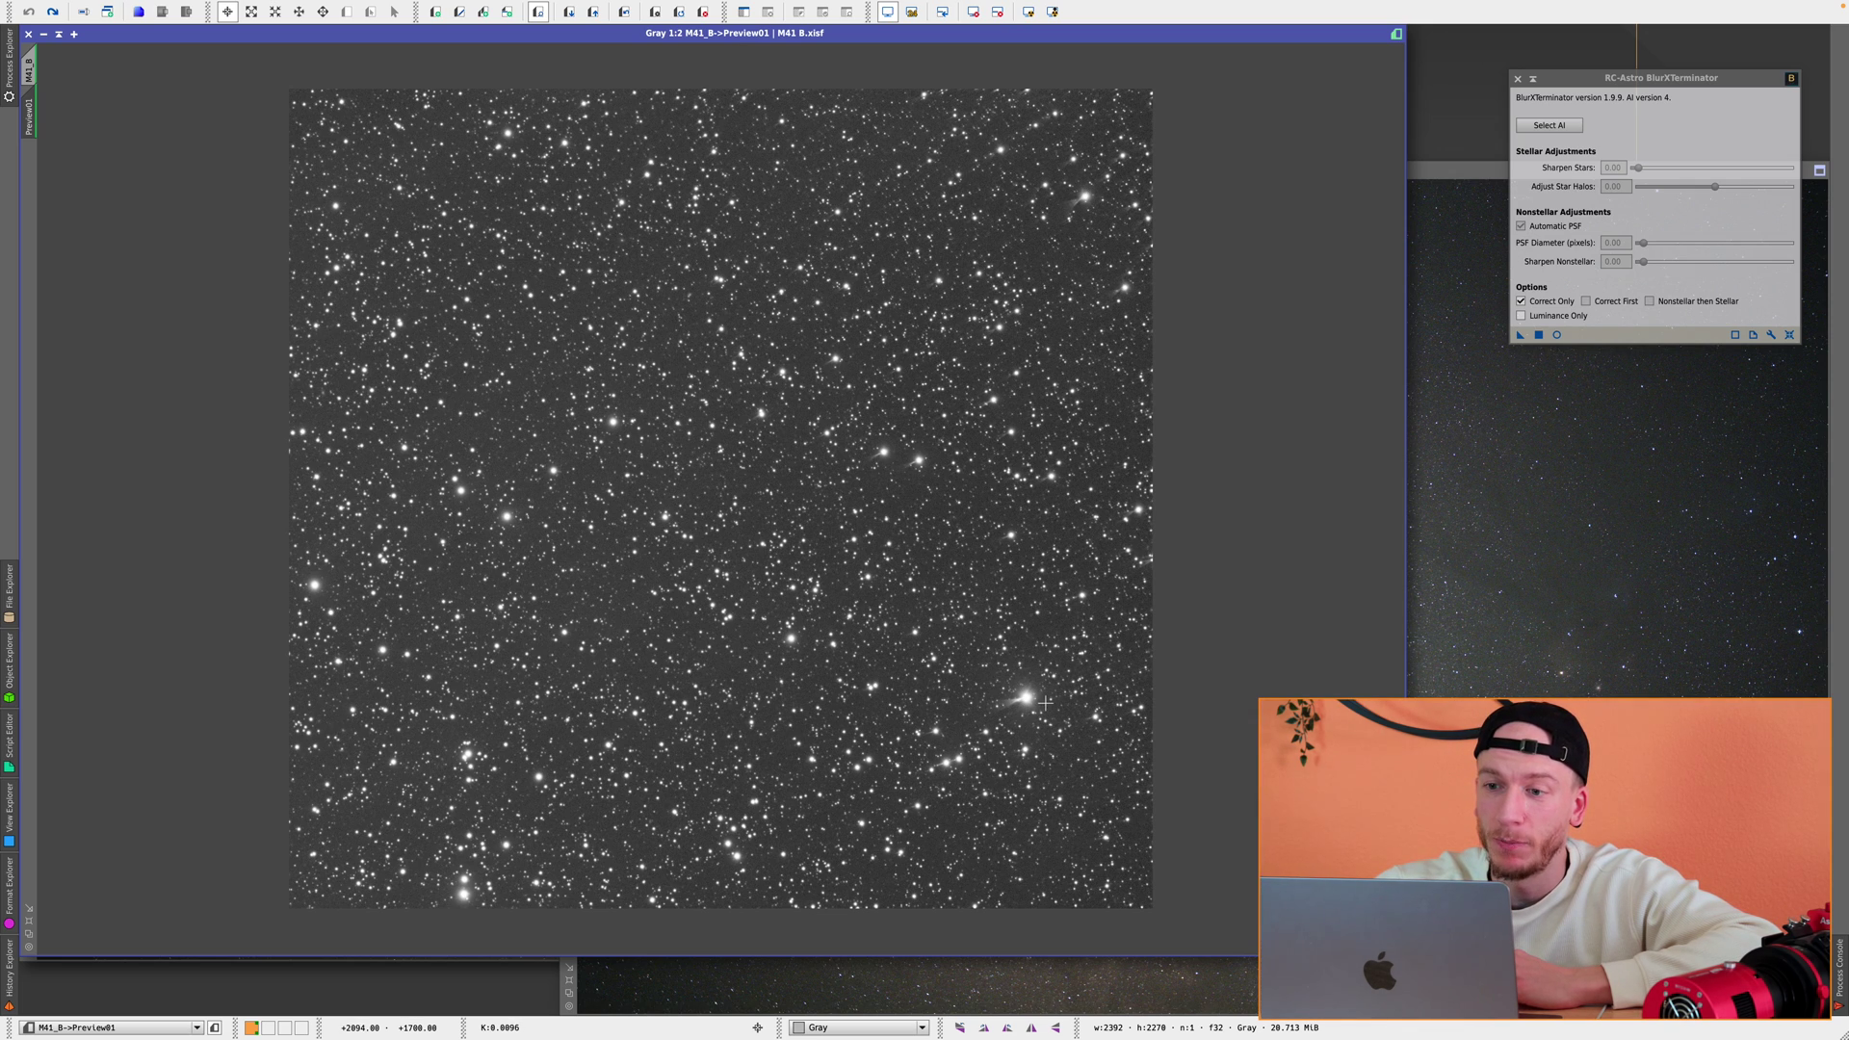
- Zoom around Preview01 and bring up its undo/redo options to compare the stars
{"action": "scroll", "coordinate": [991, 407], "scroll_direction": "up", "scroll_amount": 2}
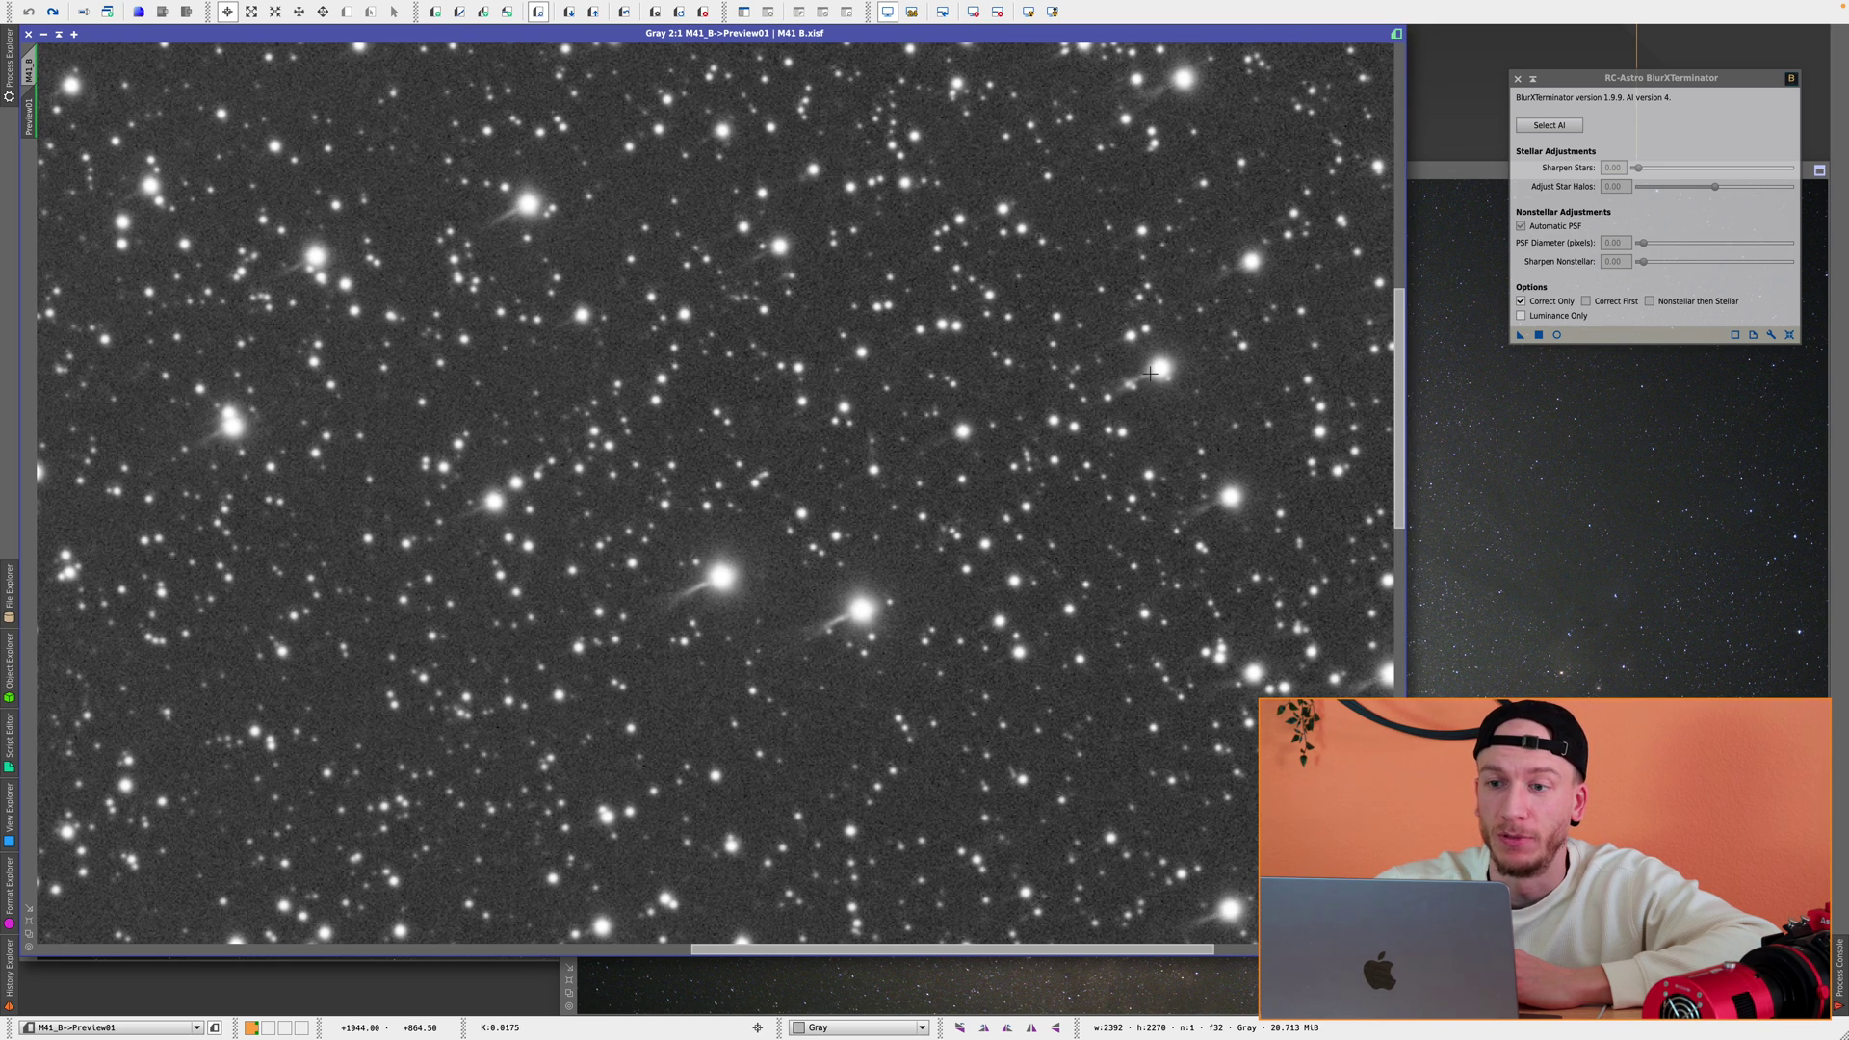
{"action": "scroll", "coordinate": [1209, 342], "scroll_direction": "down", "scroll_amount": 2}
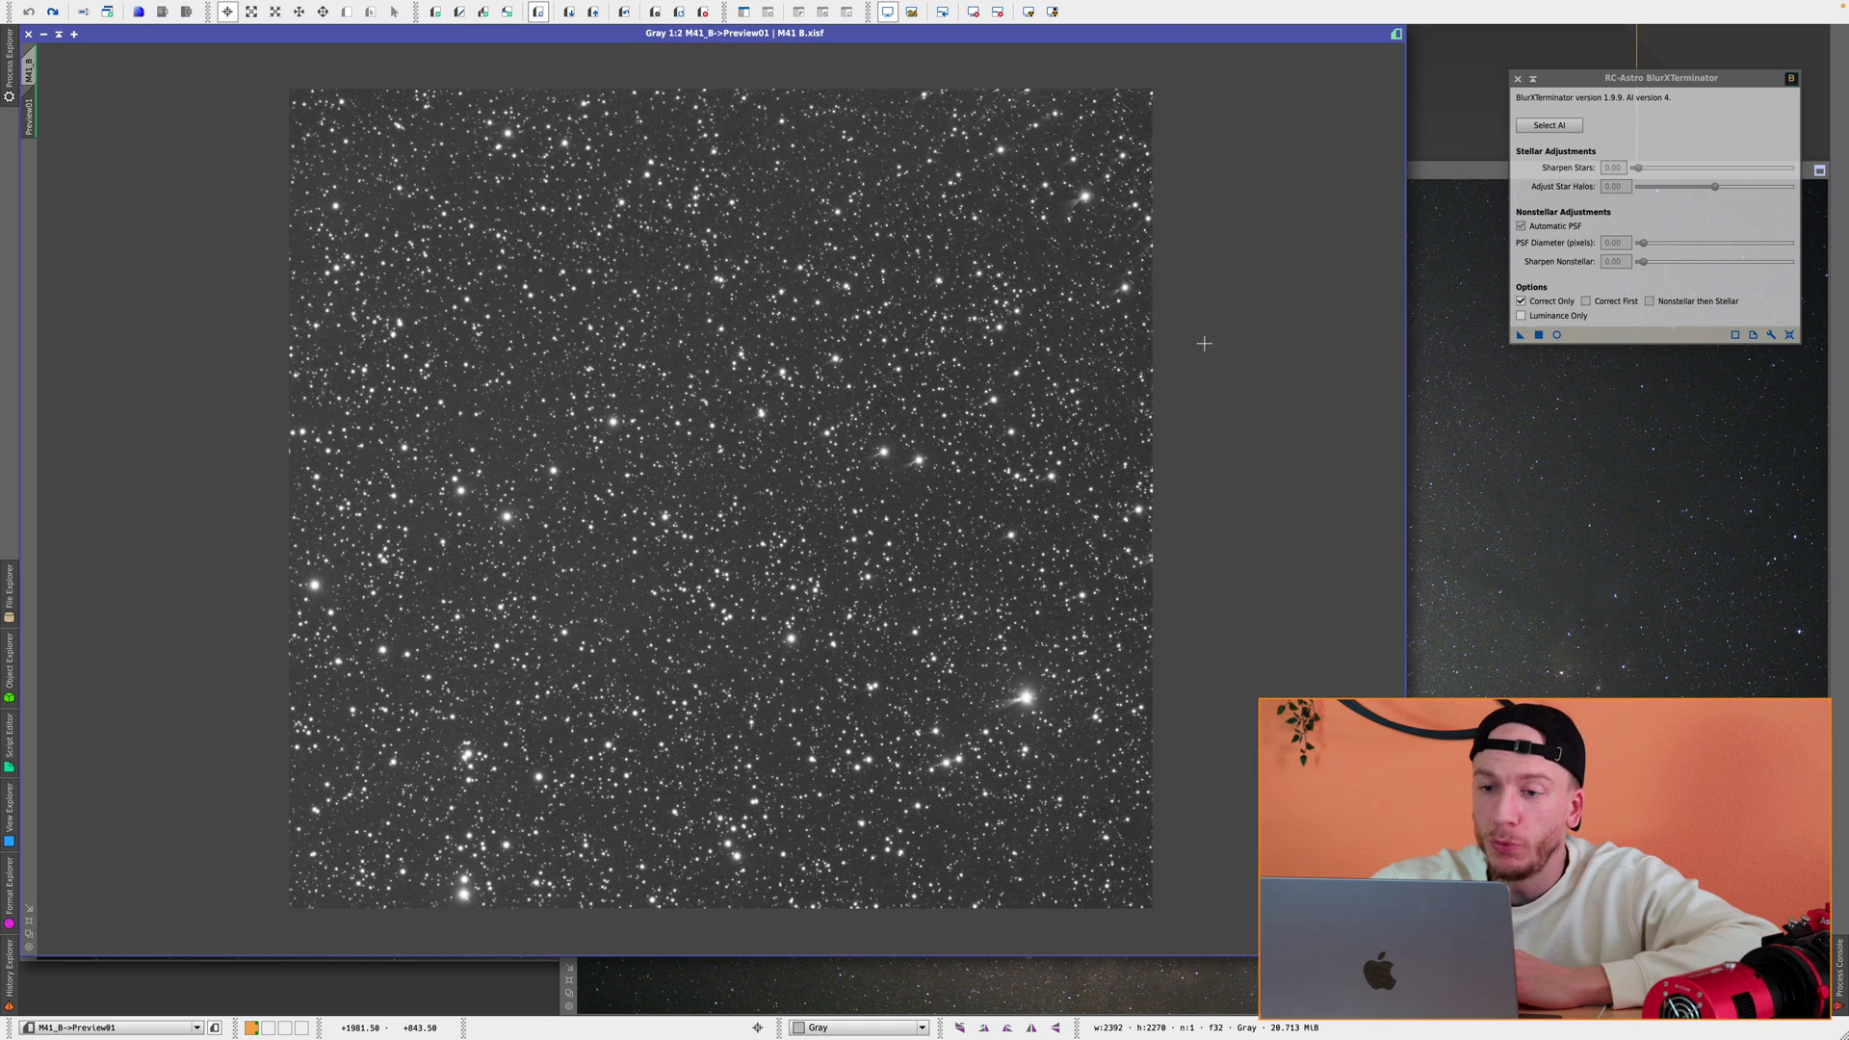
{"action": "scroll", "coordinate": [1204, 343], "scroll_direction": "down", "scroll_amount": 2}
{"action": "scroll", "coordinate": [1204, 343], "scroll_direction": "up", "scroll_amount": 3}
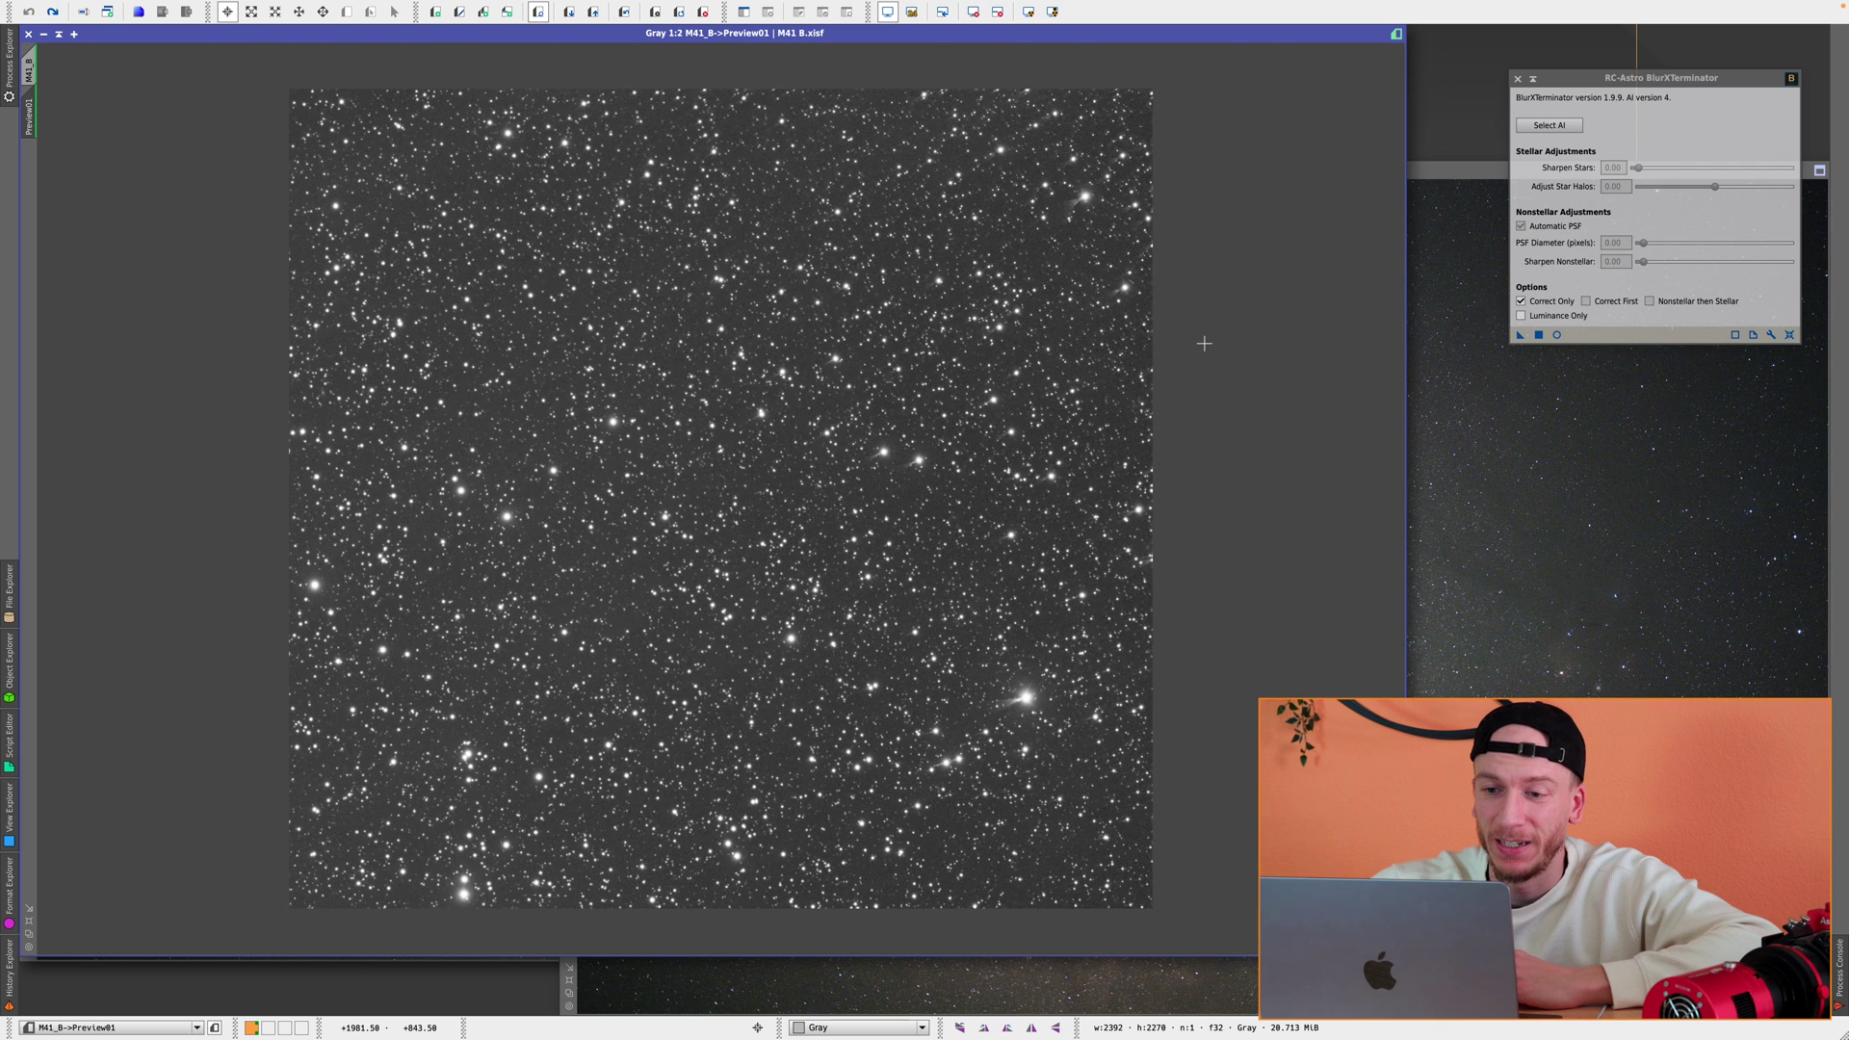
{"action": "scroll", "coordinate": [1199, 343], "scroll_direction": "down", "scroll_amount": 1}
{"action": "right_click", "coordinate": [1168, 343]}
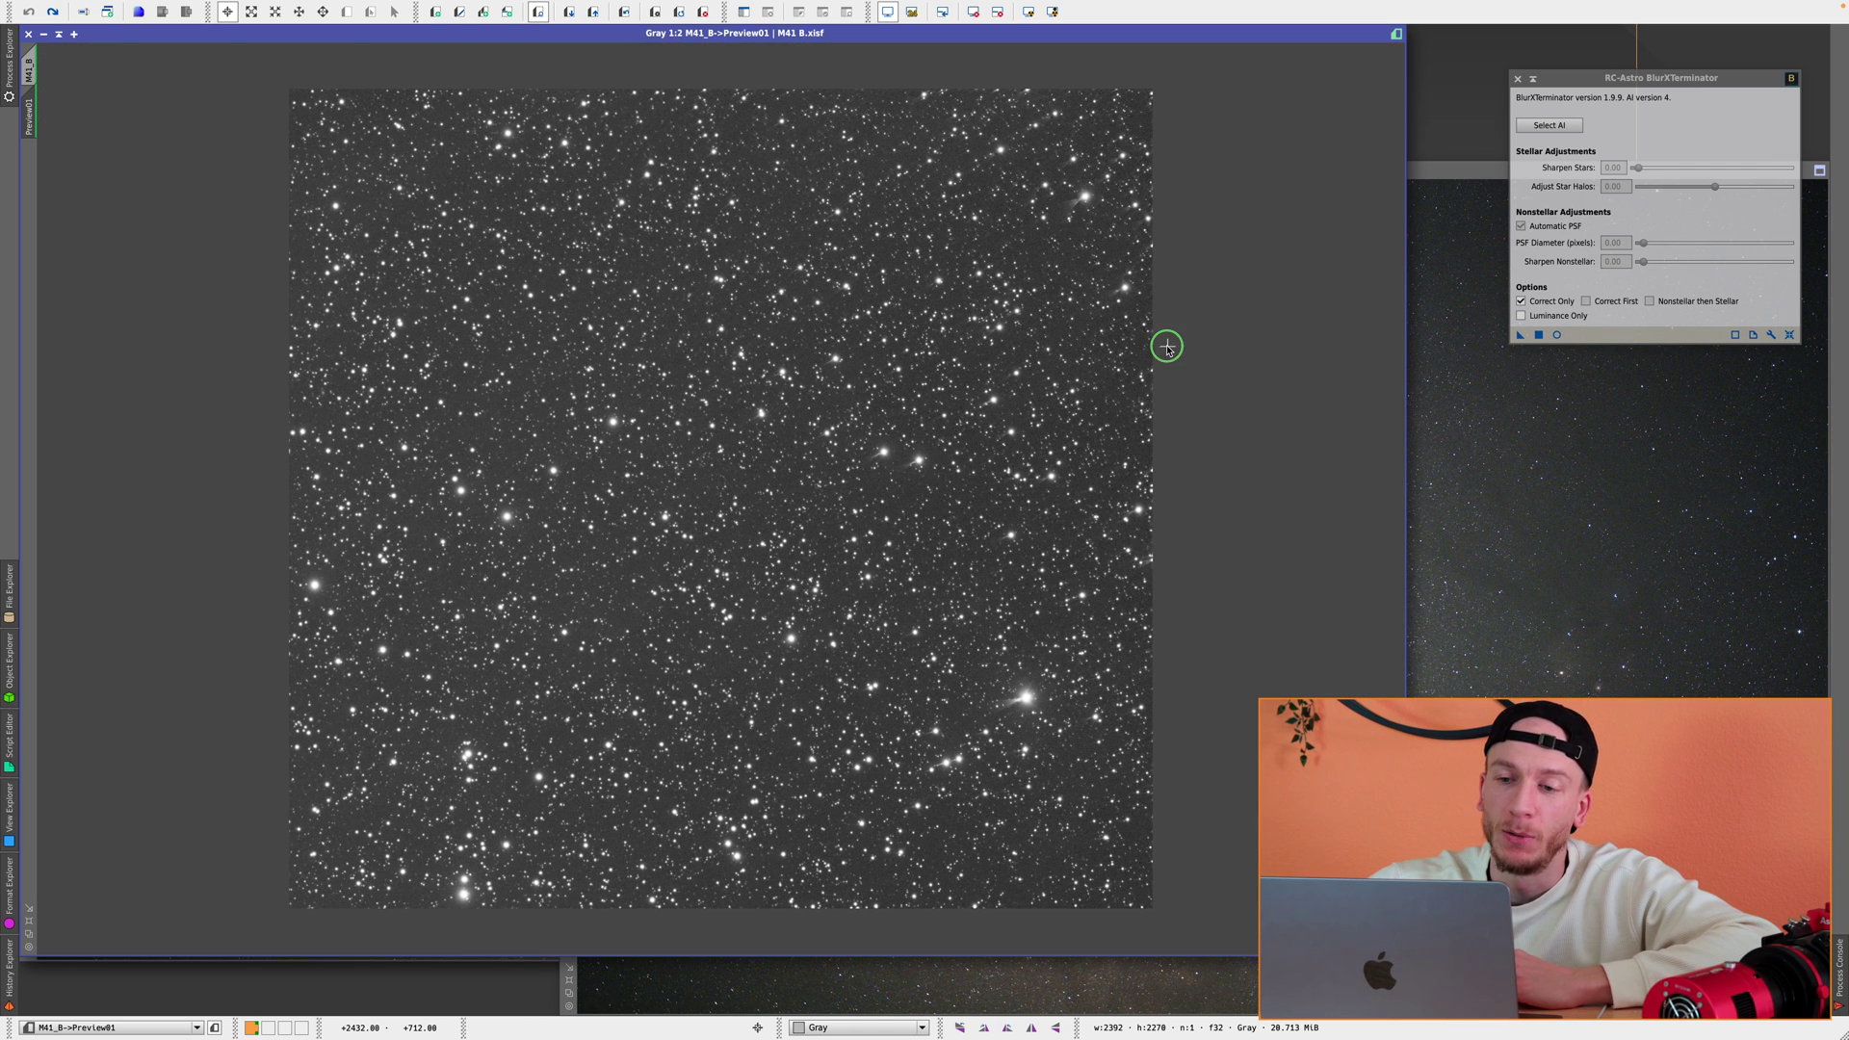
{"action": "key", "text": "Escape"}
{"action": "right_click", "coordinate": [1148, 370]}
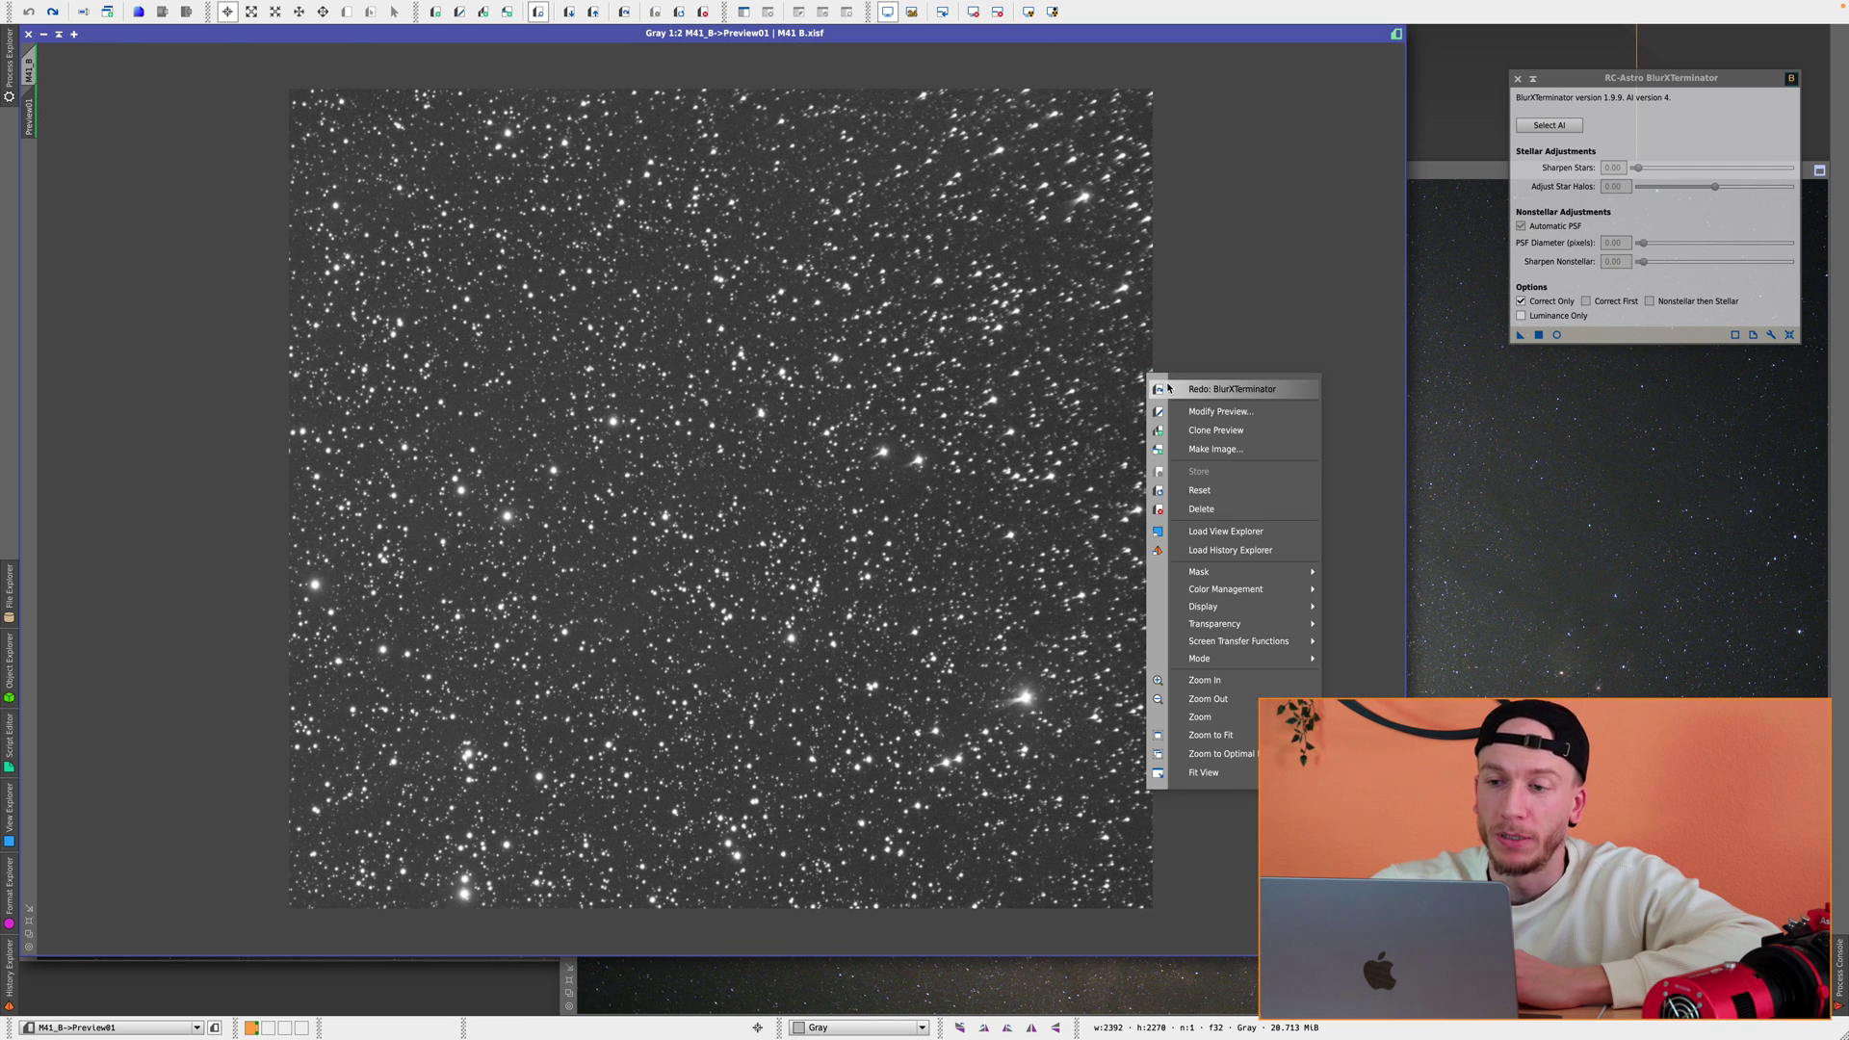
{"action": "key", "text": "Escape"}
{"action": "right_click", "coordinate": [1098, 385]}
{"action": "key", "text": "Escape"}
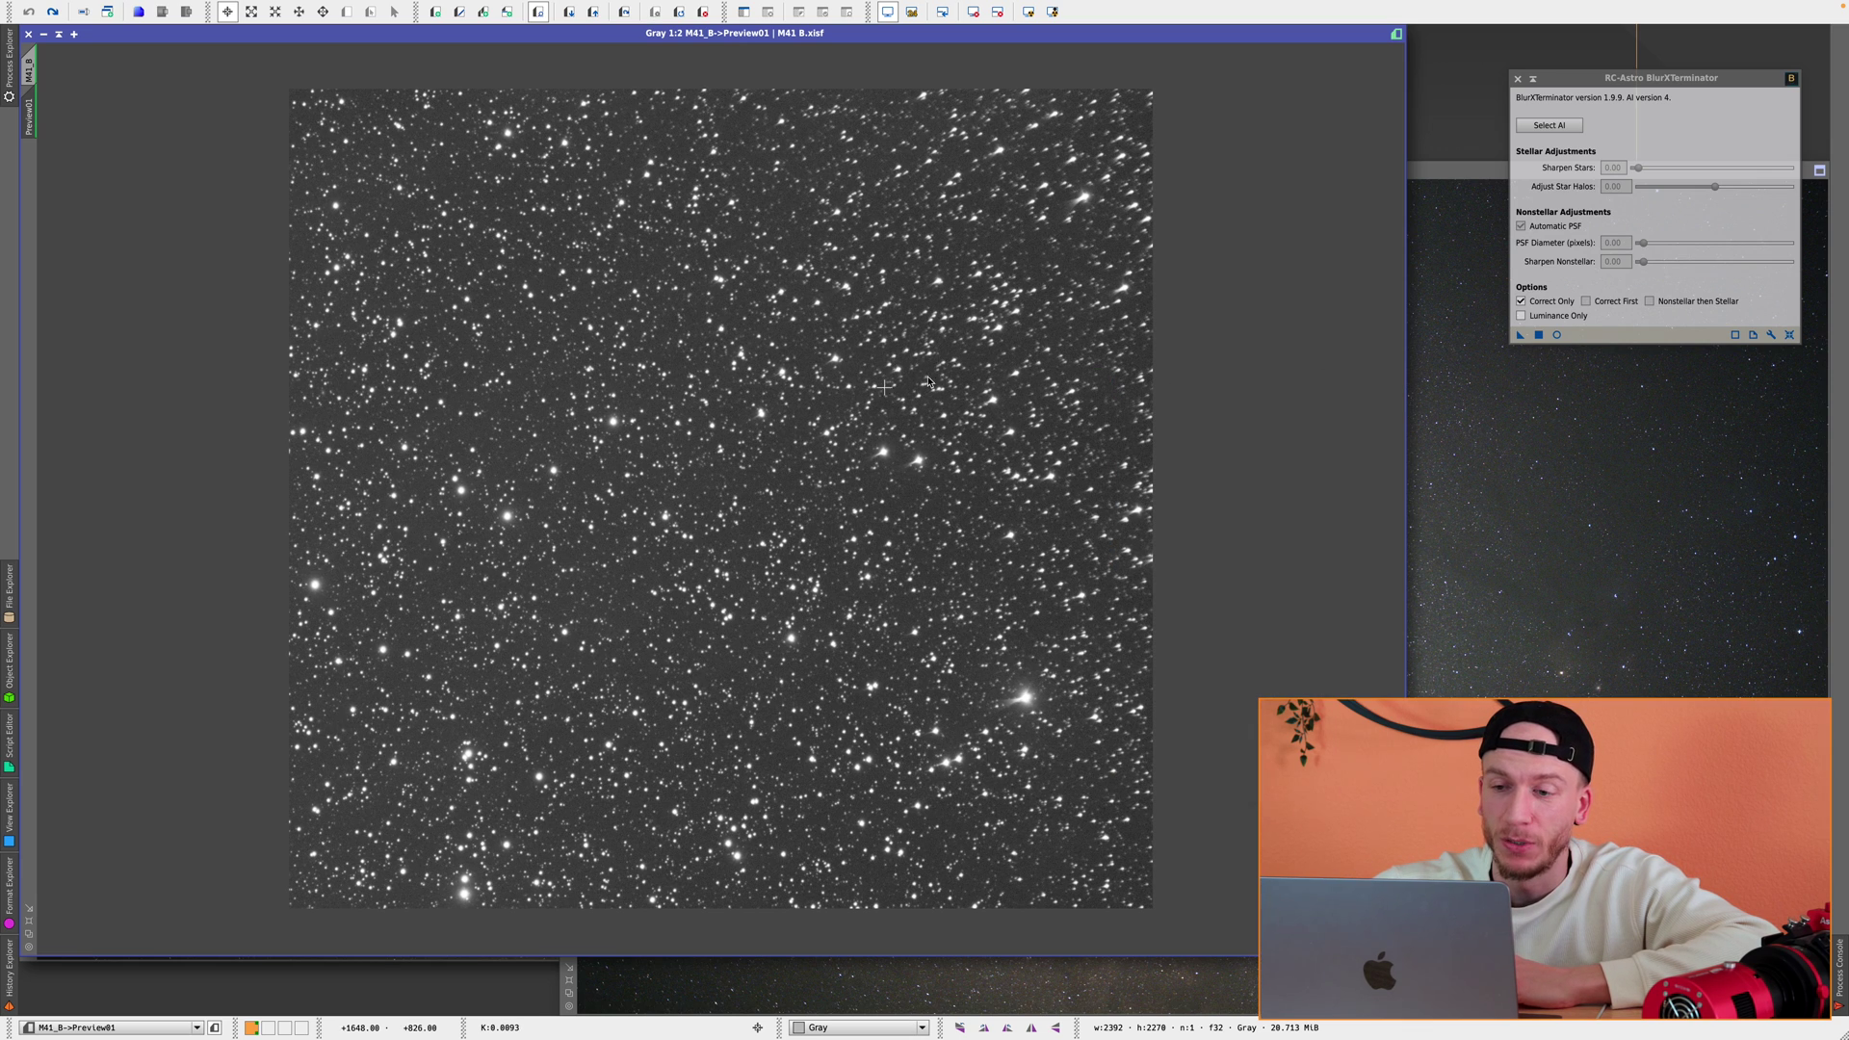
{"action": "right_click", "coordinate": [1046, 341]}
{"action": "key", "text": "Escape"}
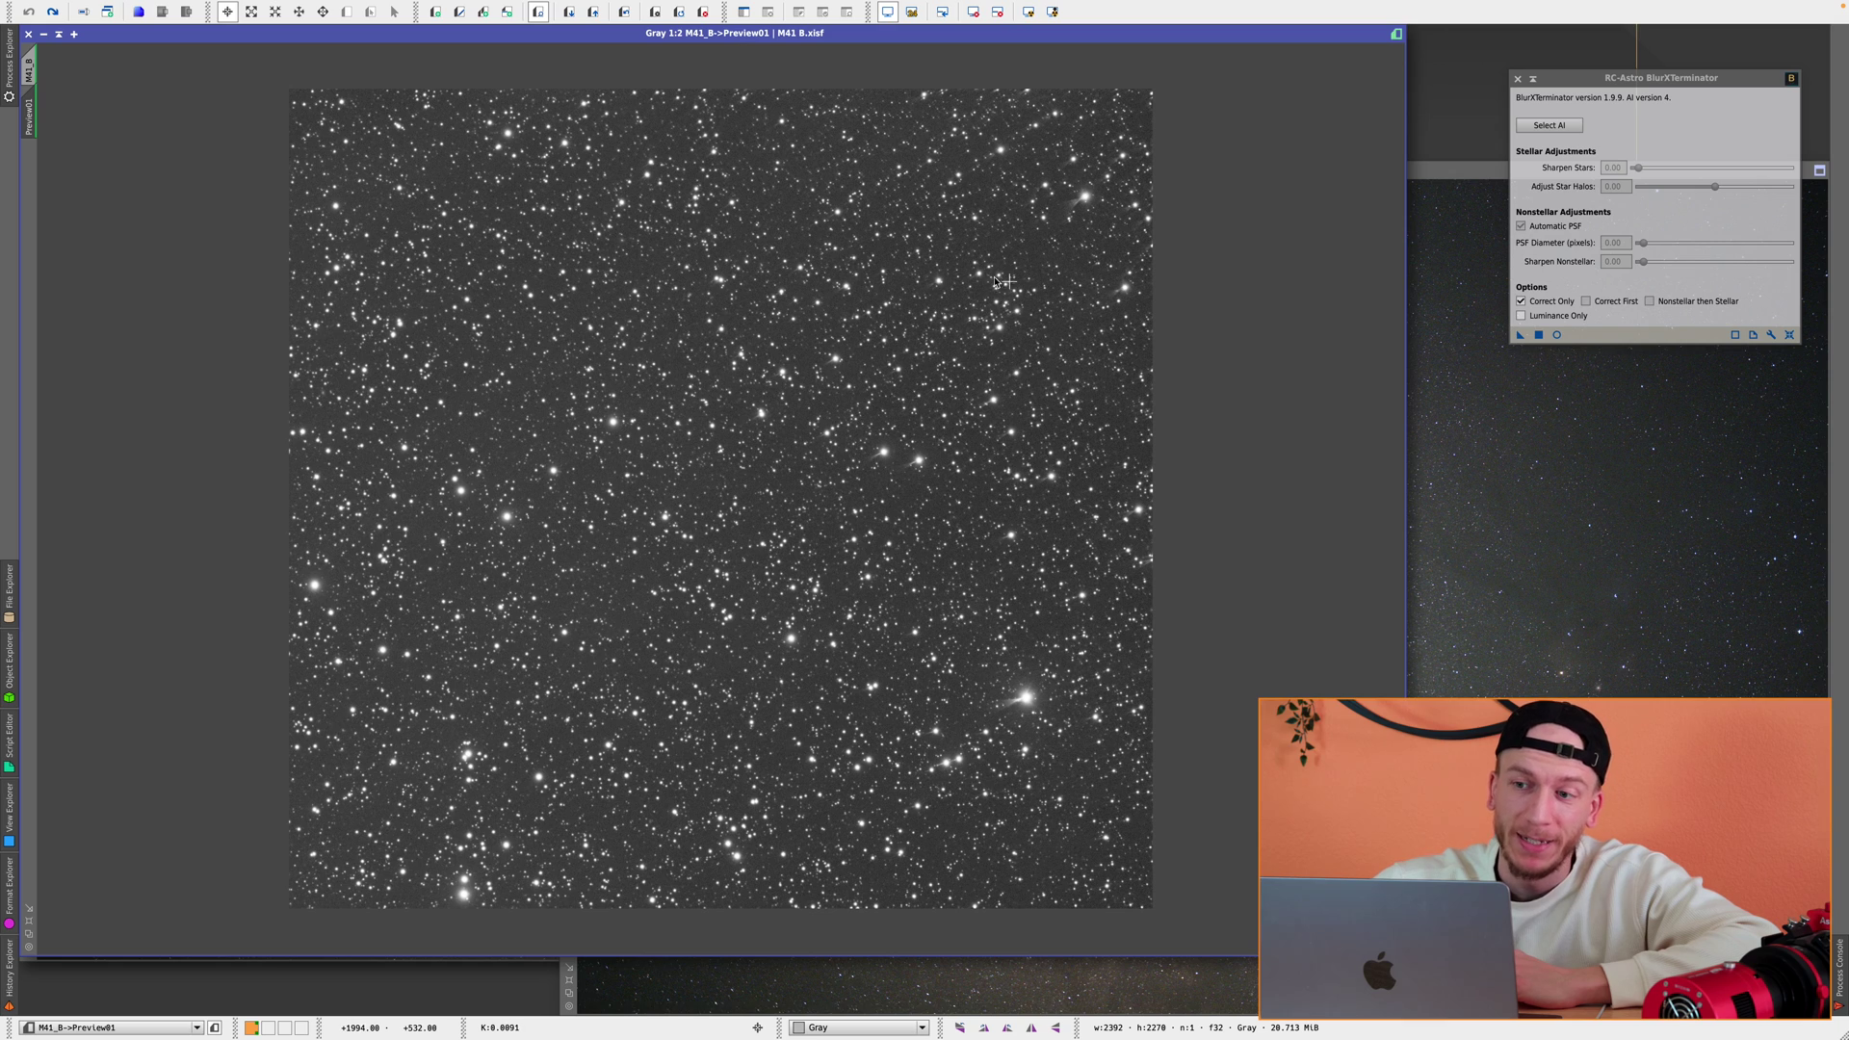
- Alternate undo and redo of BlurXTerminator at close zoom, comparing trailed and round stars
{"action": "right_click", "coordinate": [1047, 320]}
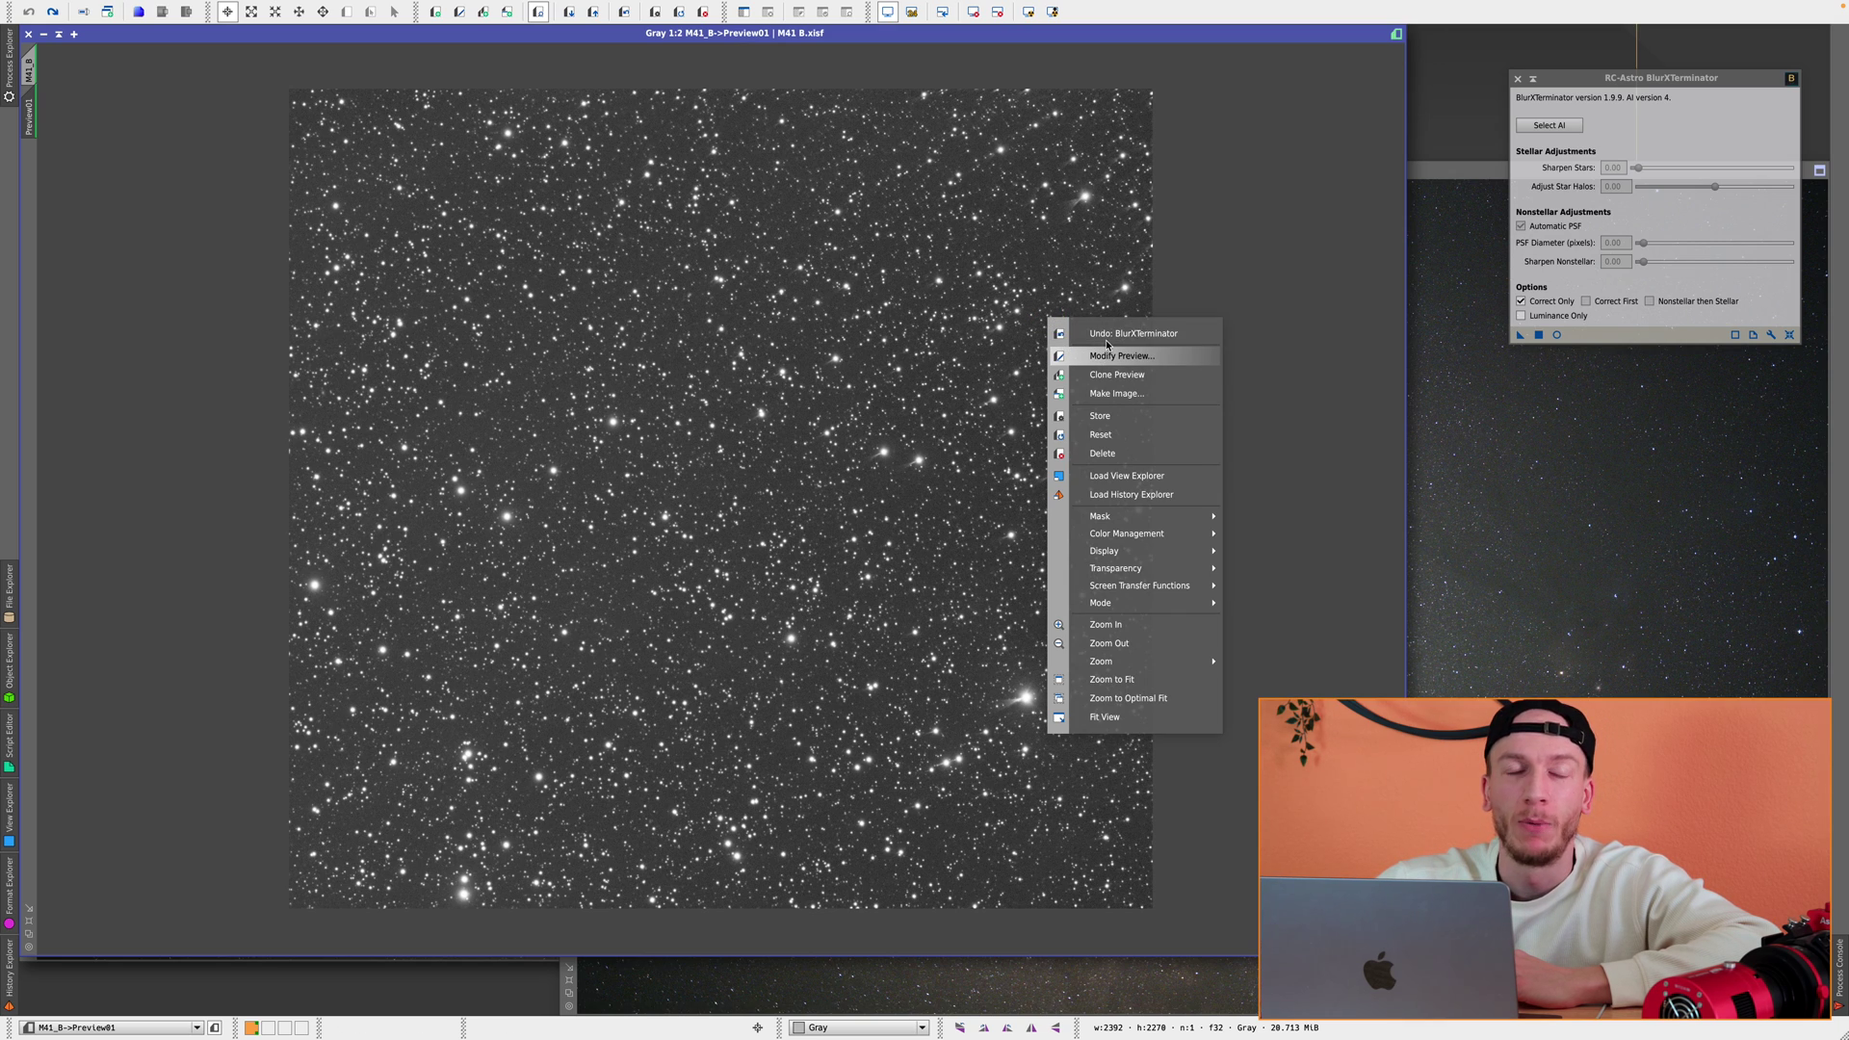
{"action": "left_click", "coordinate": [1095, 320]}
{"action": "scroll", "coordinate": [1027, 285], "scroll_direction": "up", "scroll_amount": 1}
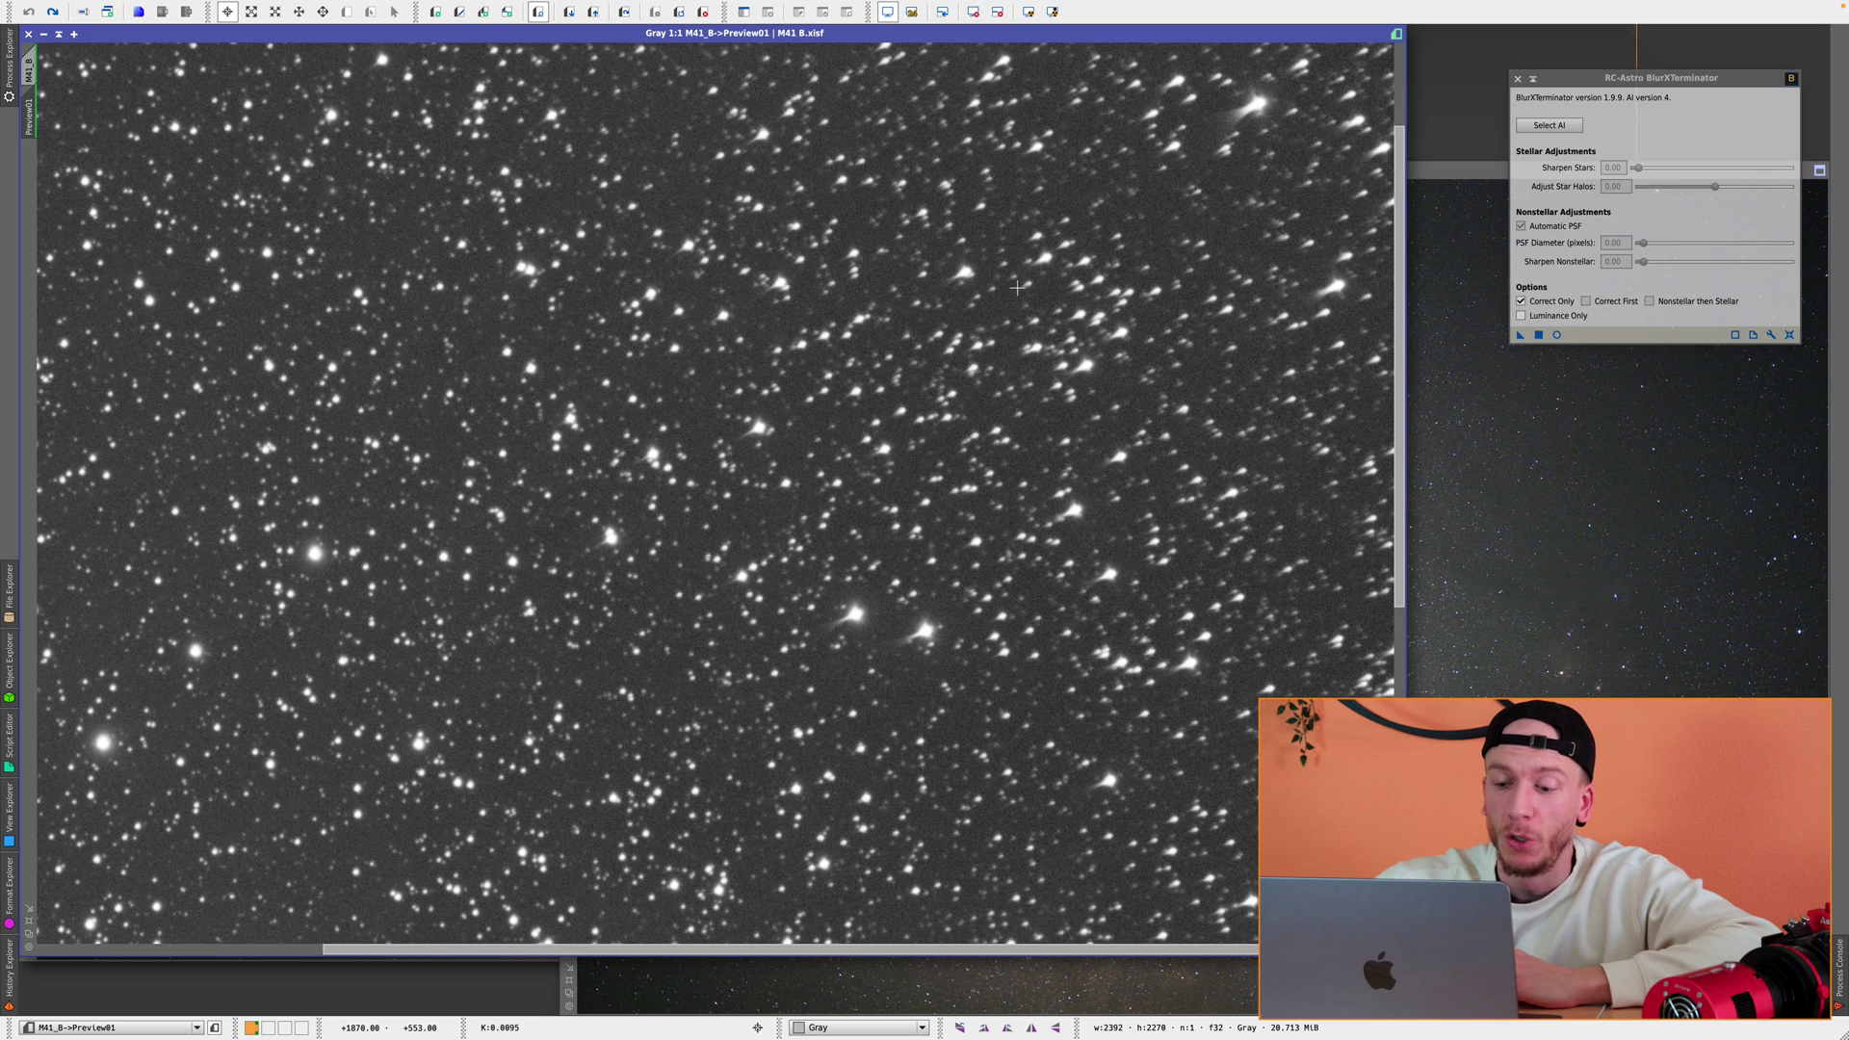
{"action": "scroll", "coordinate": [1146, 294], "scroll_direction": "up", "scroll_amount": 2}
{"action": "right_click", "coordinate": [1081, 282]}
{"action": "left_click", "coordinate": [1122, 288]}
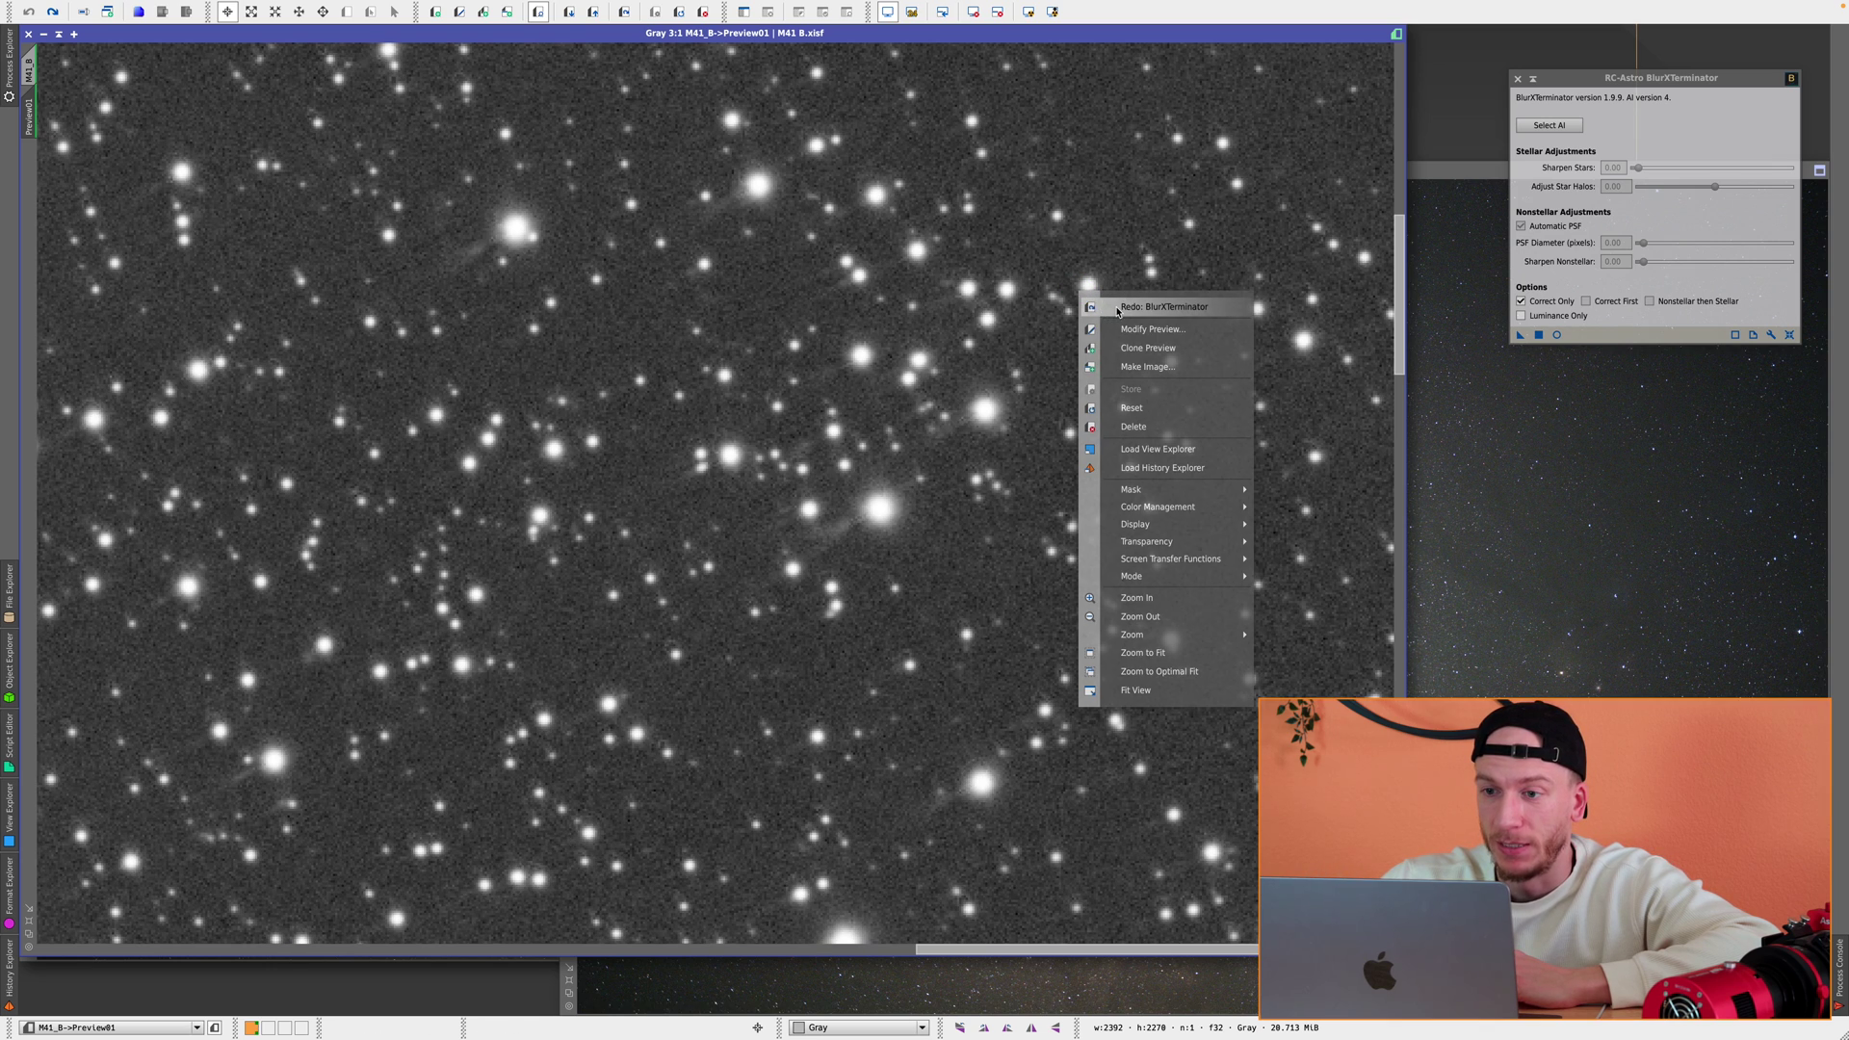
{"action": "right_click", "coordinate": [1093, 356]}
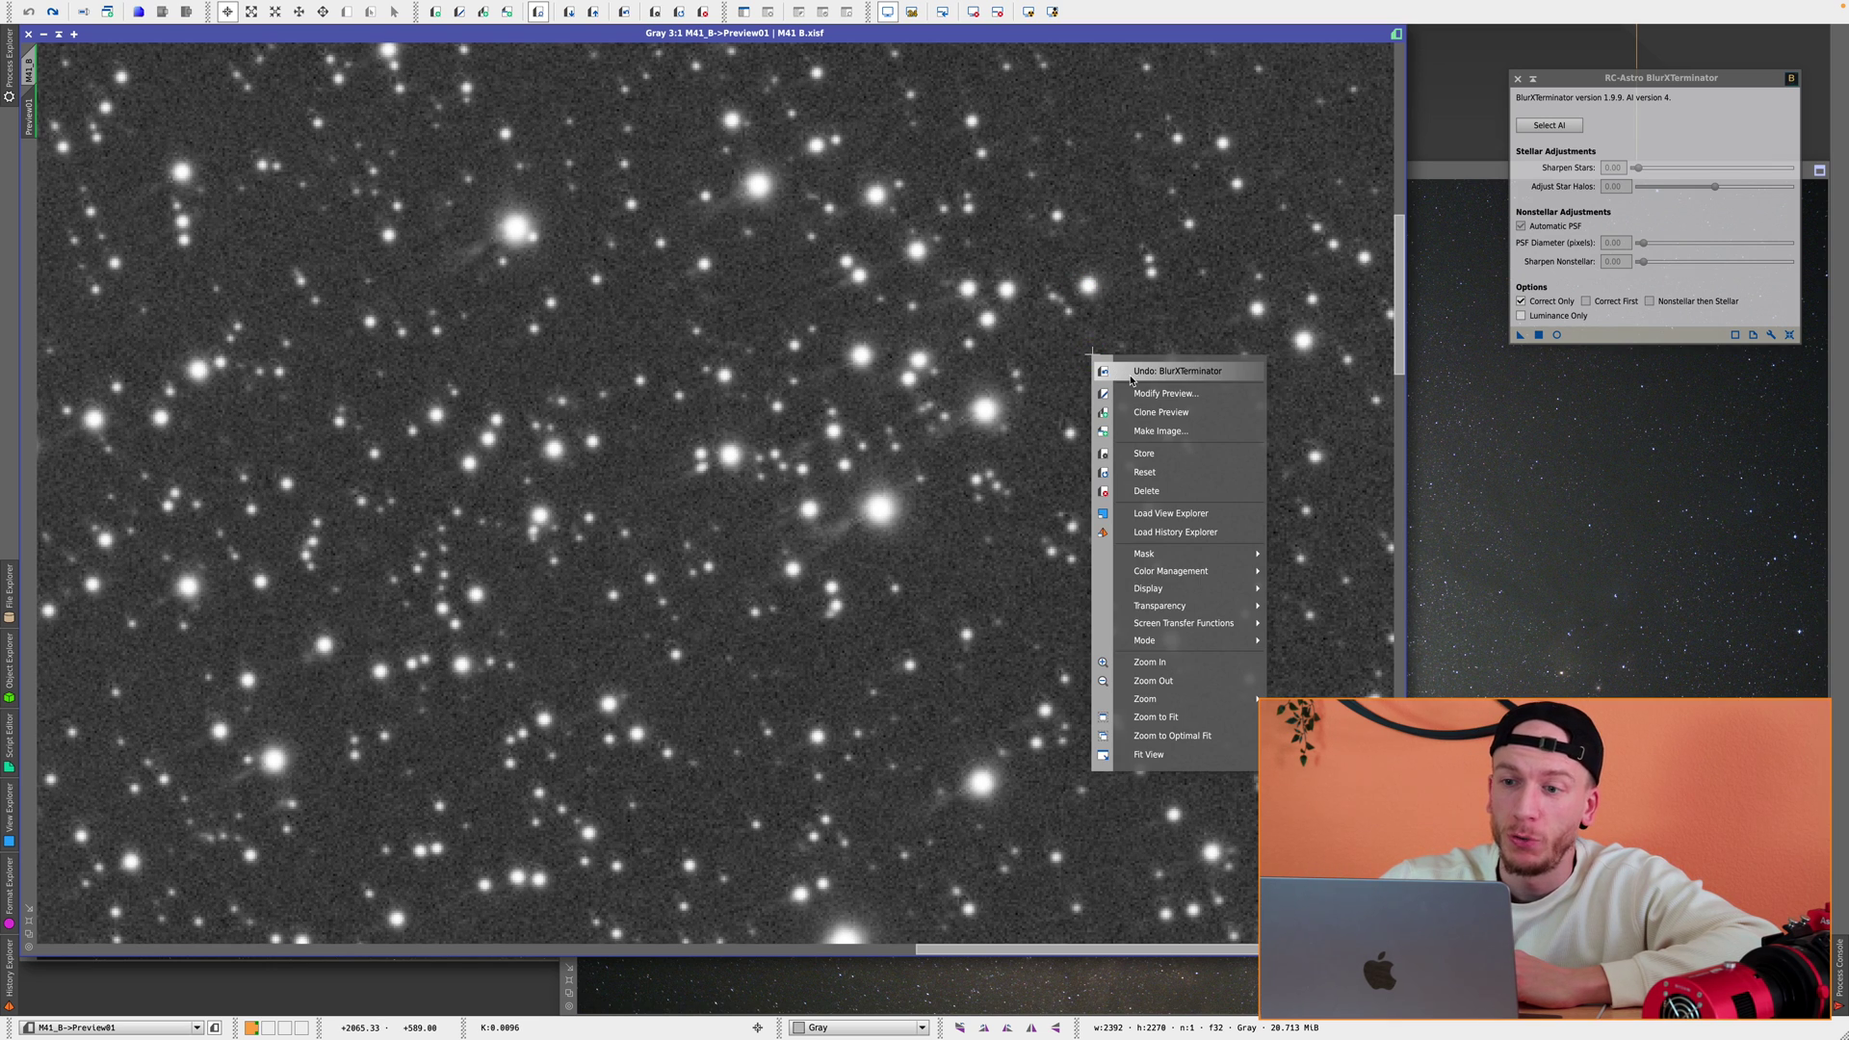
{"action": "left_click", "coordinate": [1122, 371]}
{"action": "right_click", "coordinate": [1130, 359]}
{"action": "left_click", "coordinate": [1170, 376]}
- Undo the preview correction and return to the full M41_B main view
{"action": "scroll", "coordinate": [1169, 381], "scroll_direction": "down", "scroll_amount": 2}
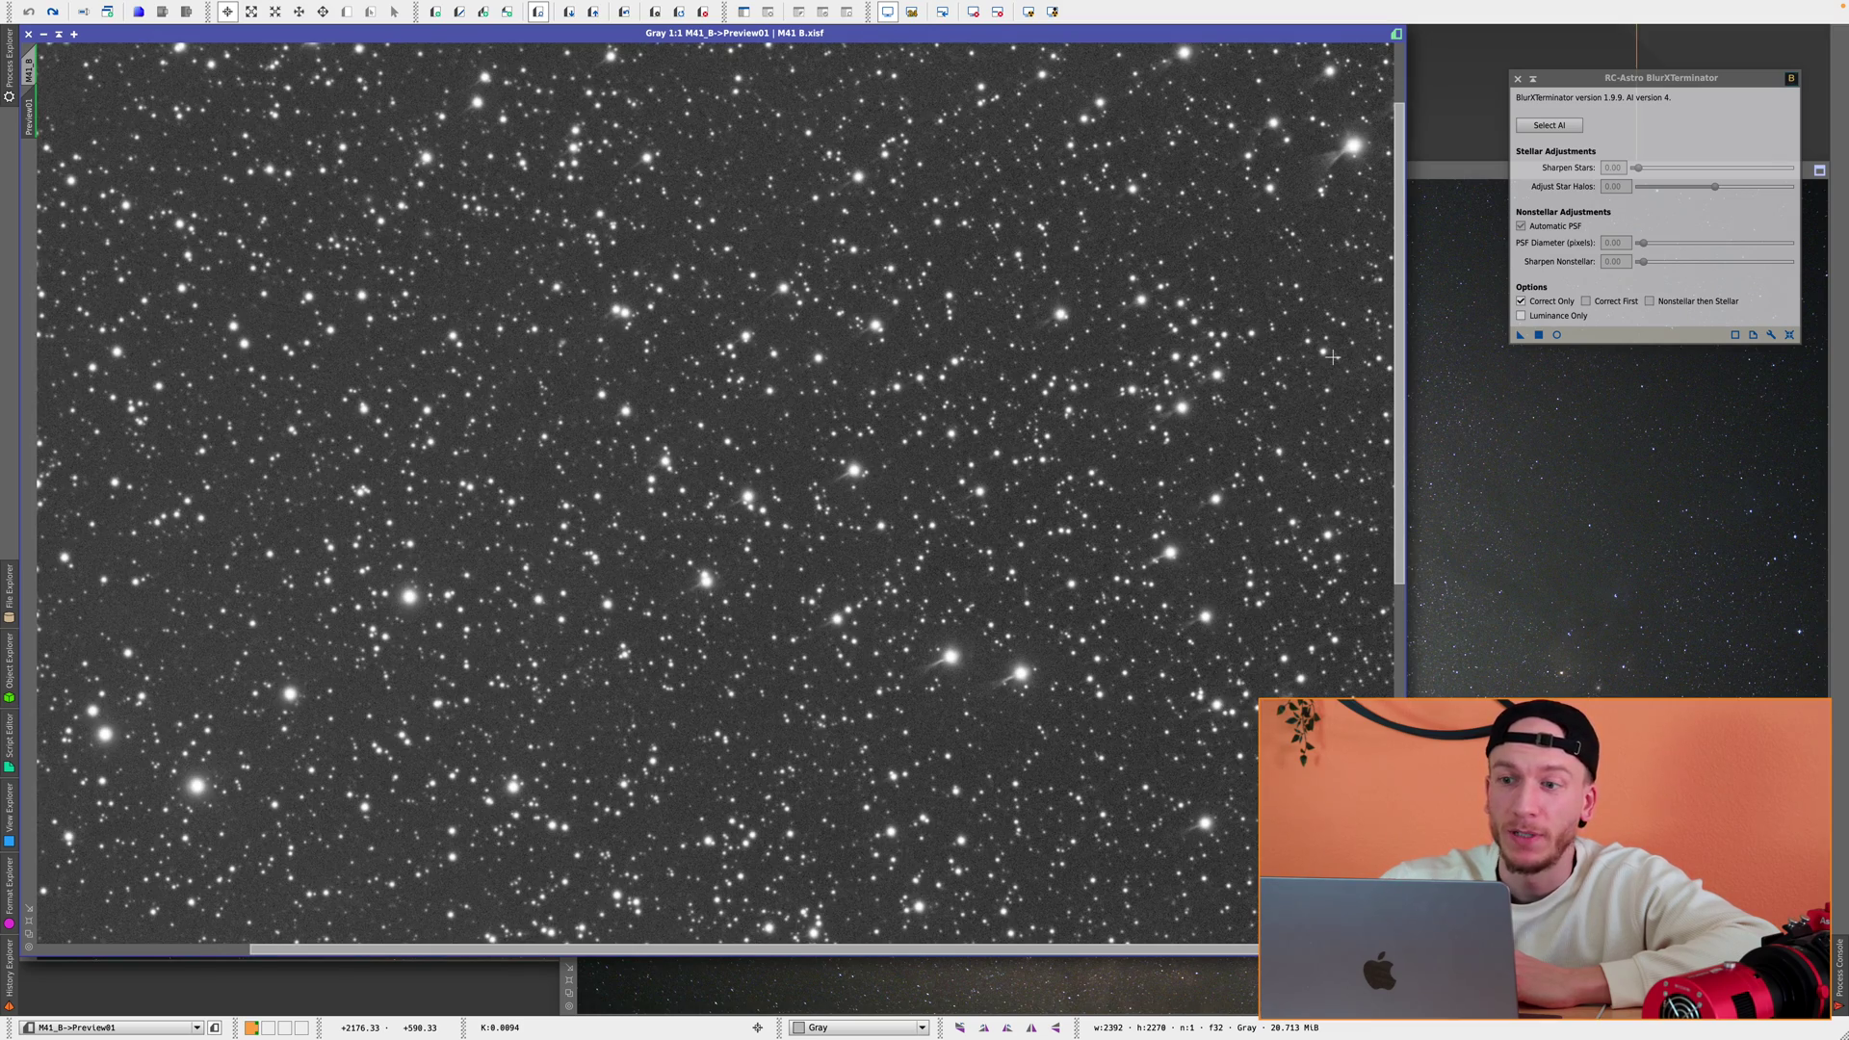
{"action": "scroll", "coordinate": [1332, 358], "scroll_direction": "down", "scroll_amount": 1}
{"action": "right_click", "coordinate": [1067, 586]}
{"action": "left_click", "coordinate": [1114, 603]}
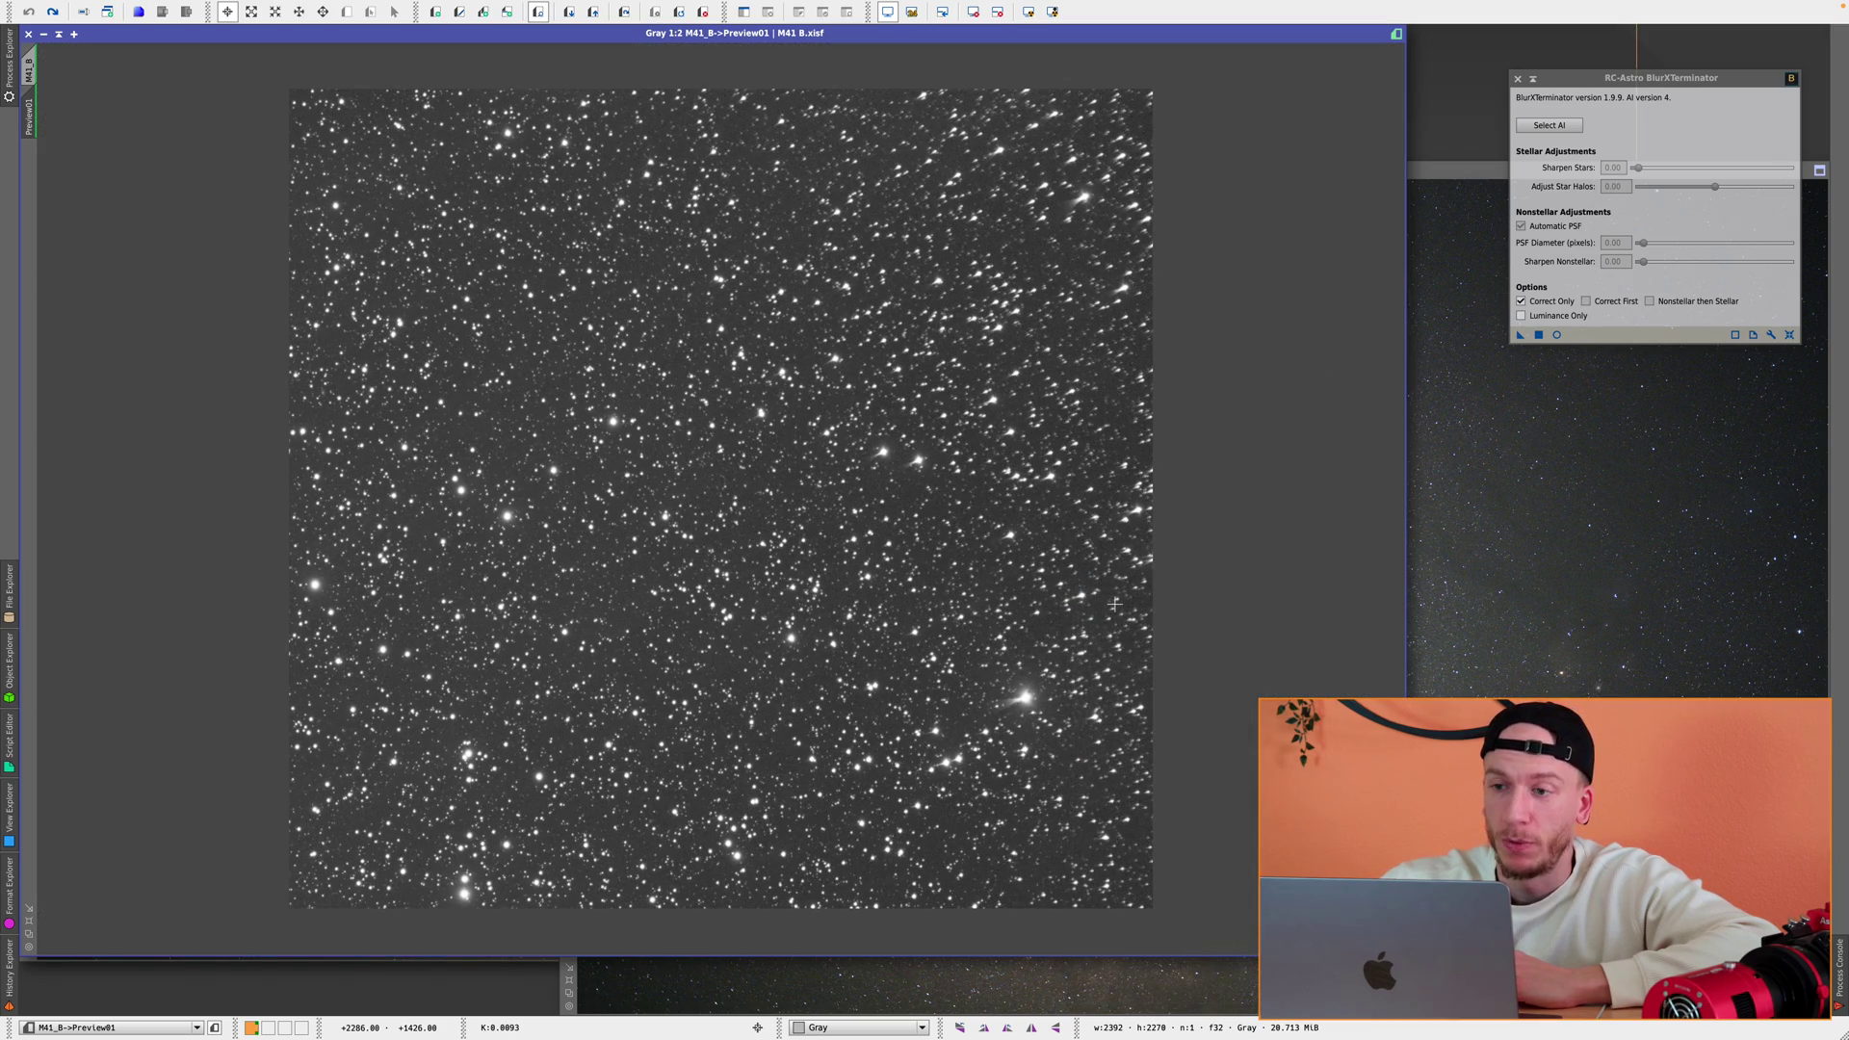
{"action": "left_click", "coordinate": [36, 77]}
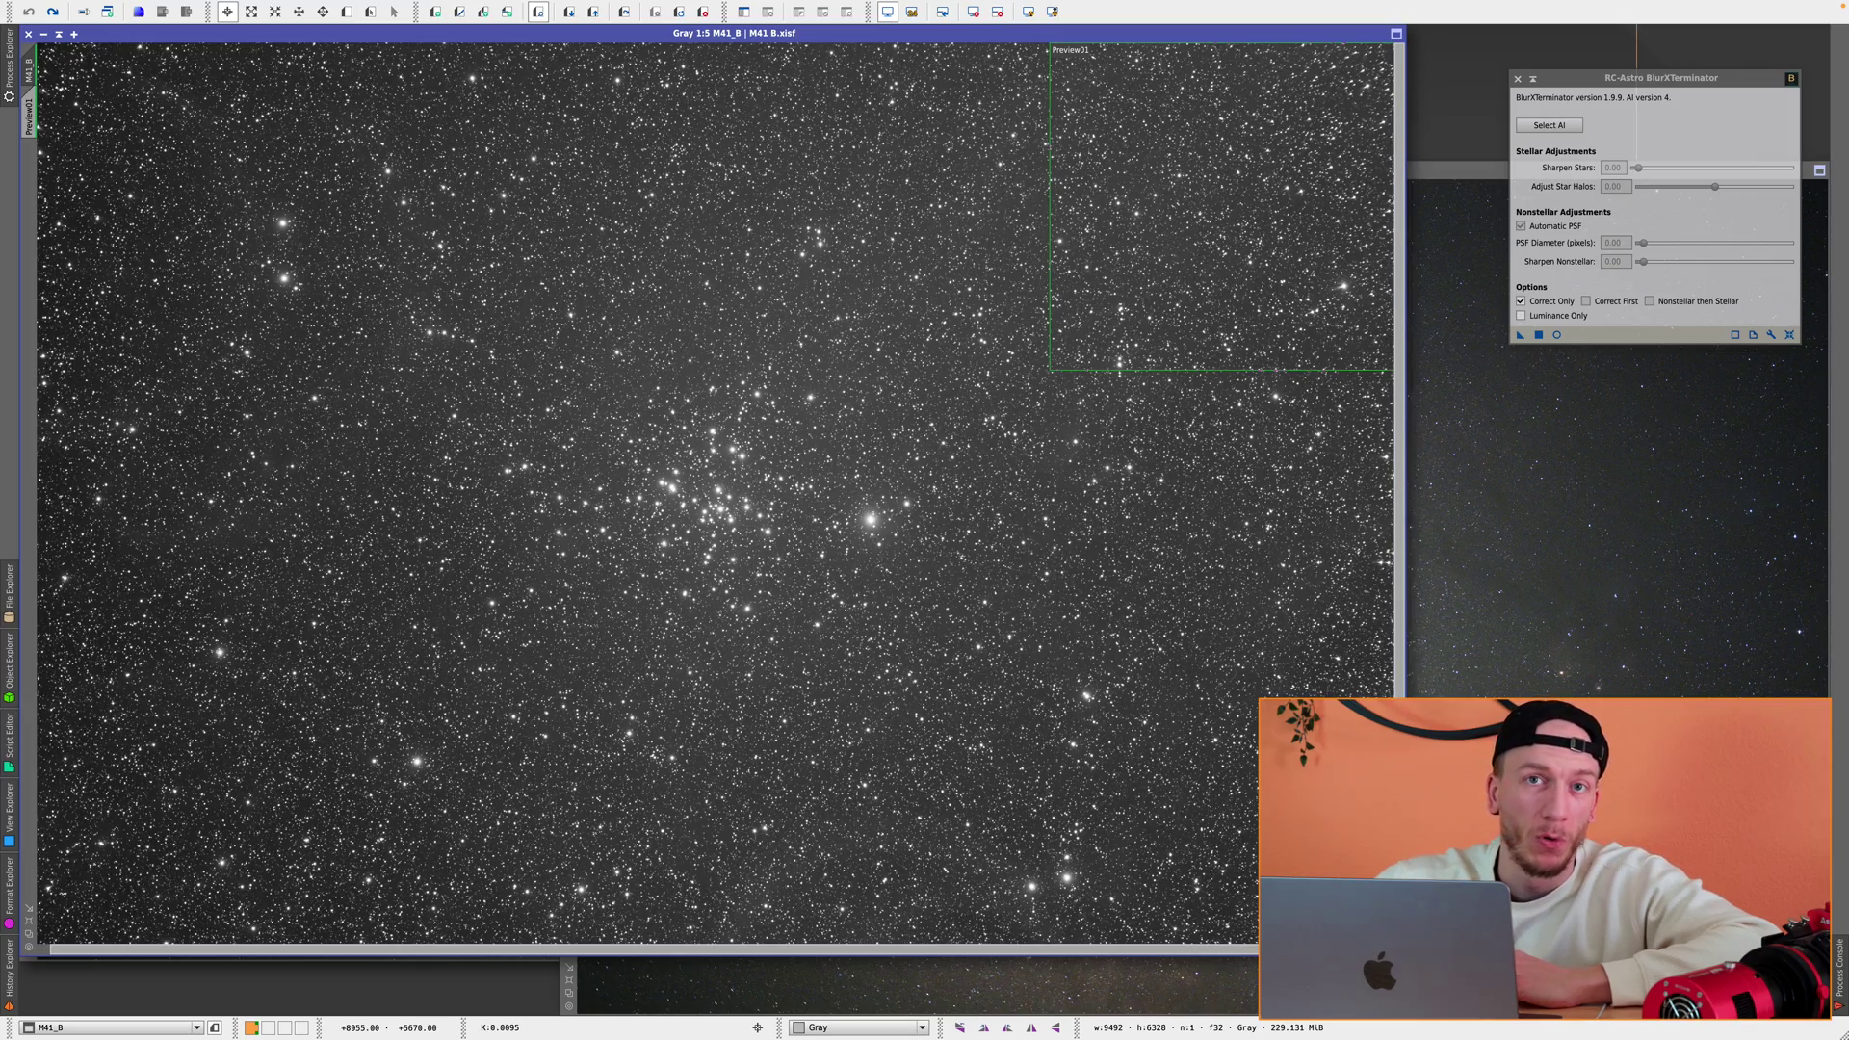
- Apply BlurXTerminator AI4 Correct Only to the entire M41_B image
{"action": "scroll", "coordinate": [1205, 740], "scroll_direction": "up", "scroll_amount": 5}
{"action": "scroll", "coordinate": [1204, 732], "scroll_direction": "down", "scroll_amount": 6}
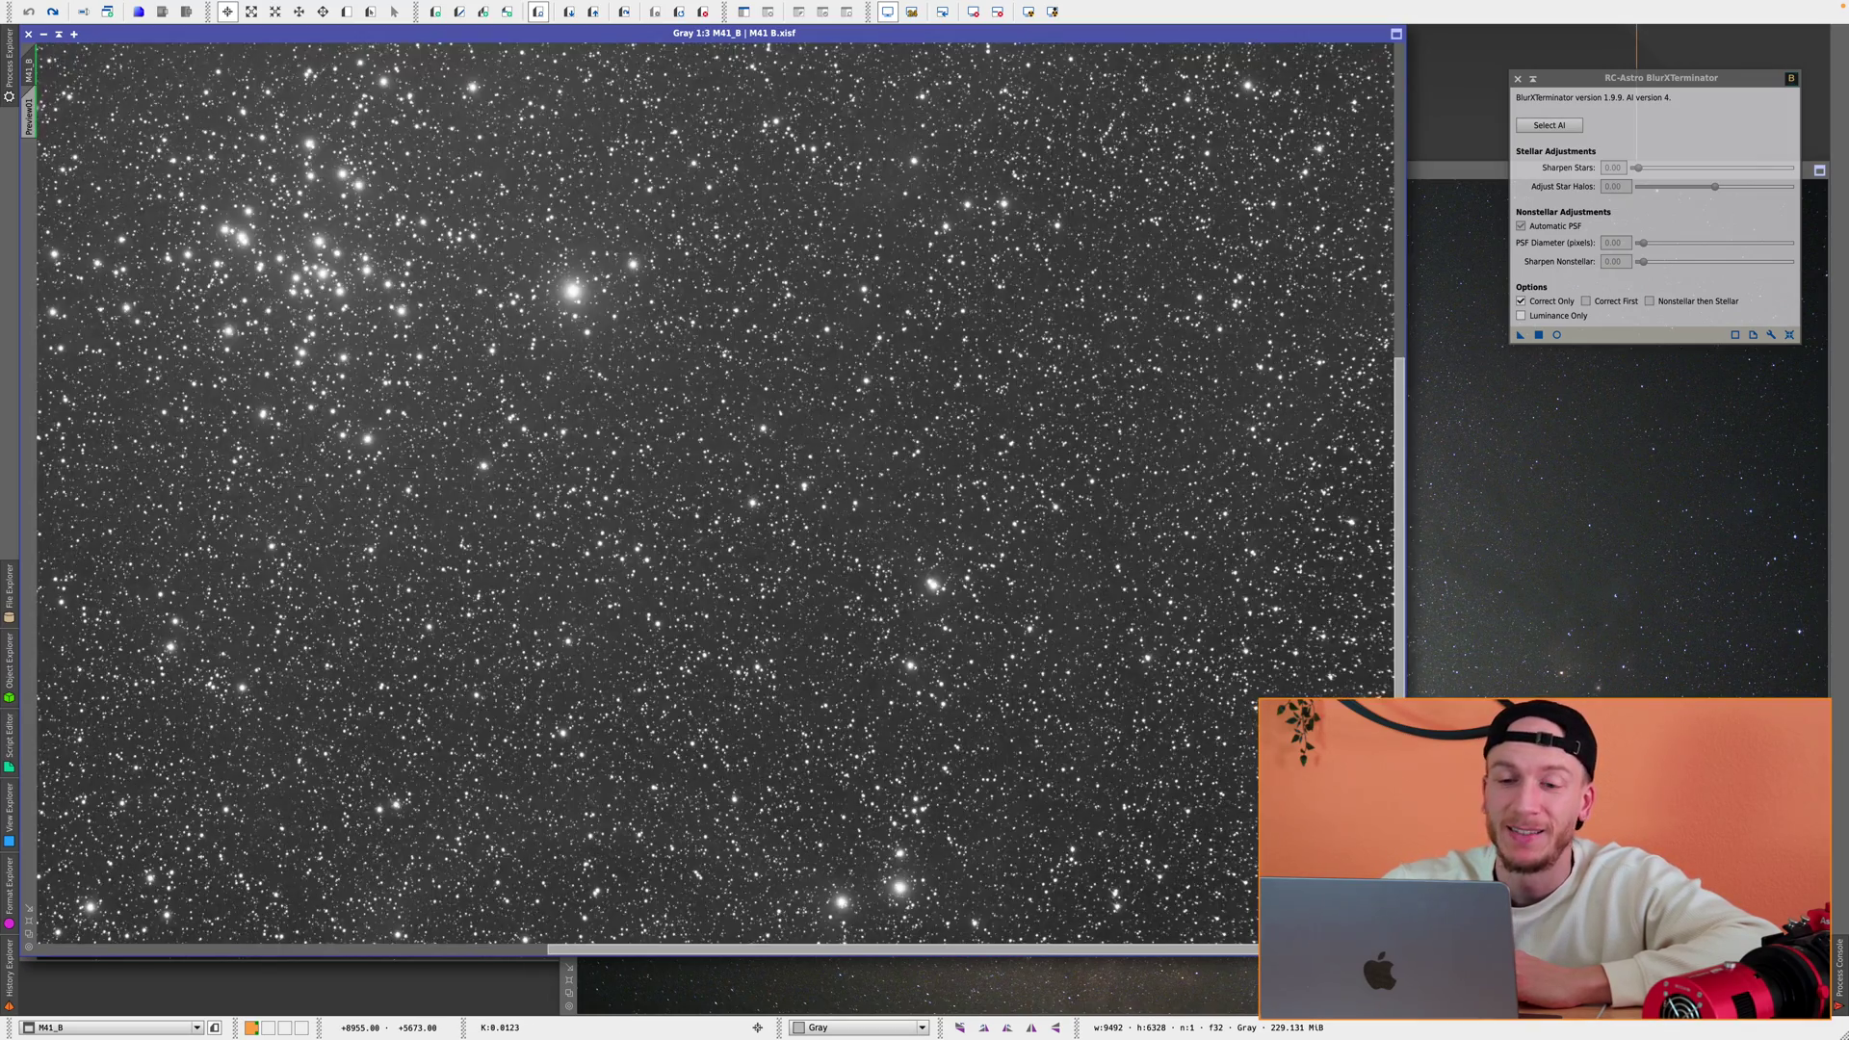
{"action": "left_click", "coordinate": [1521, 336]}
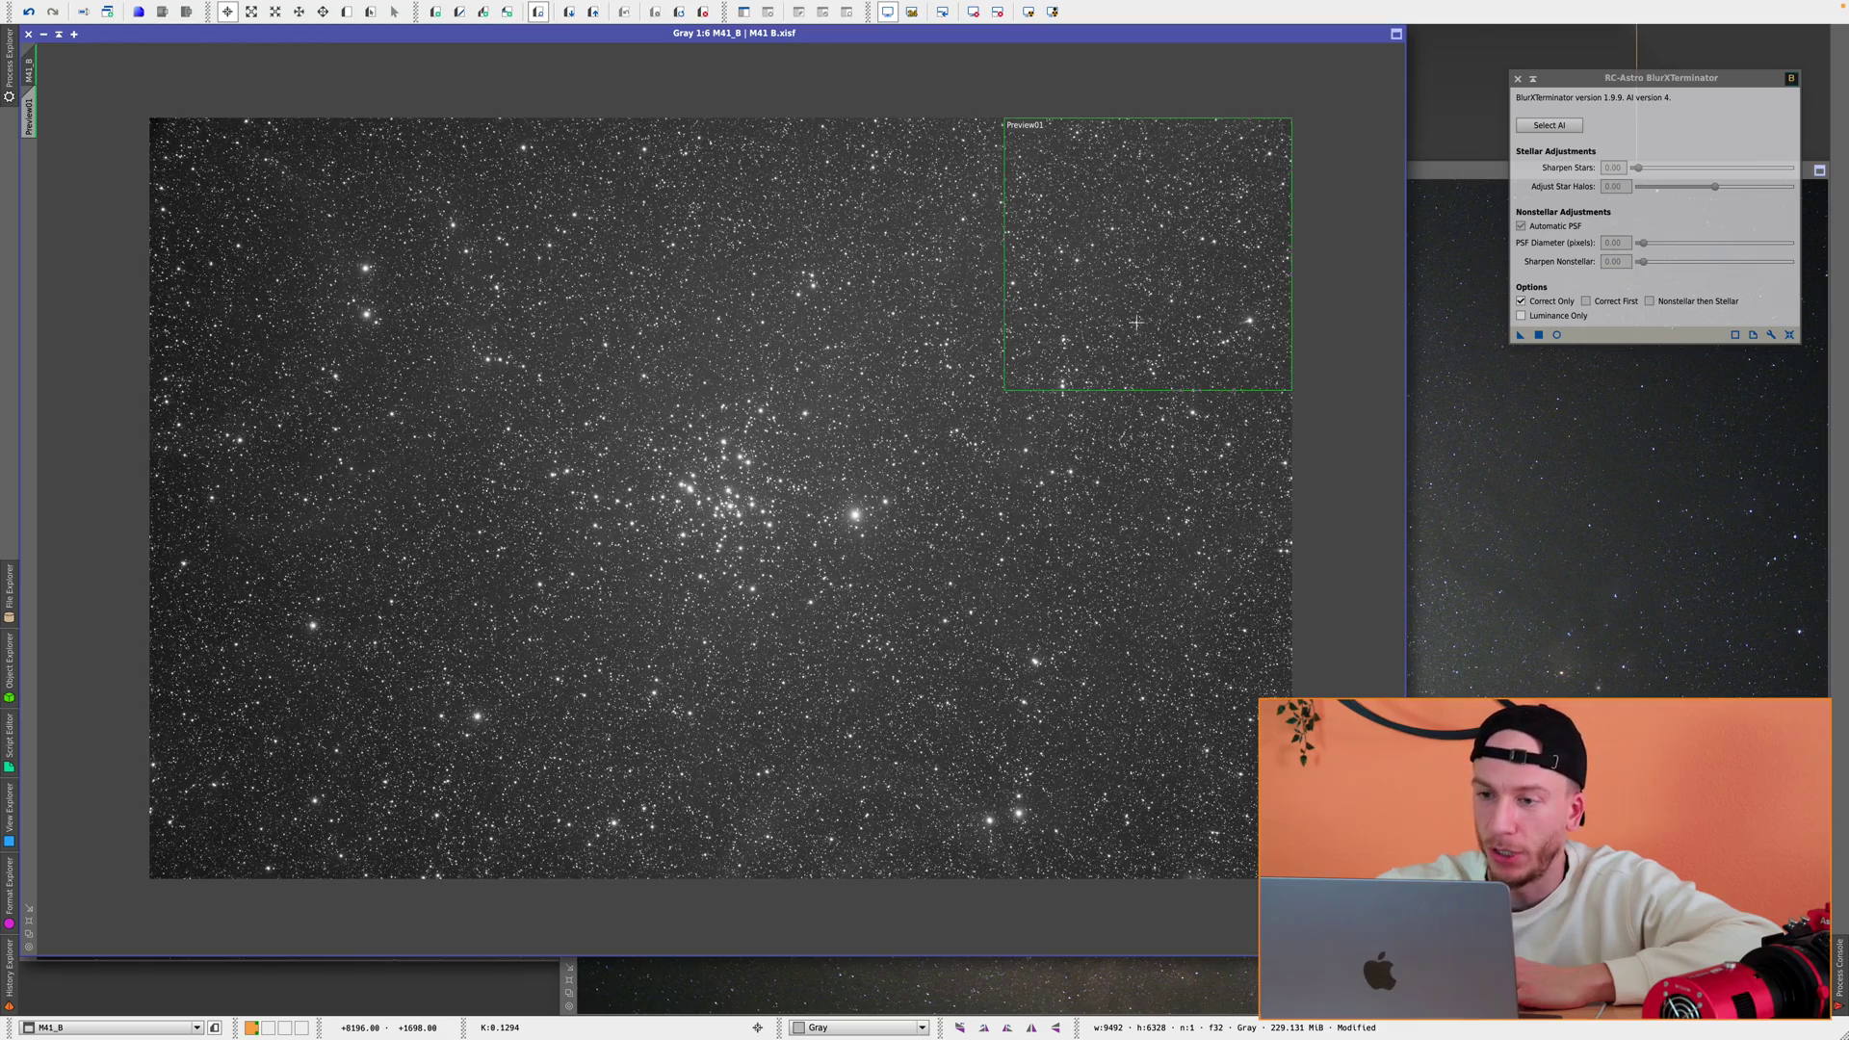
{"action": "scroll", "coordinate": [1137, 323], "scroll_direction": "up", "scroll_amount": 4}
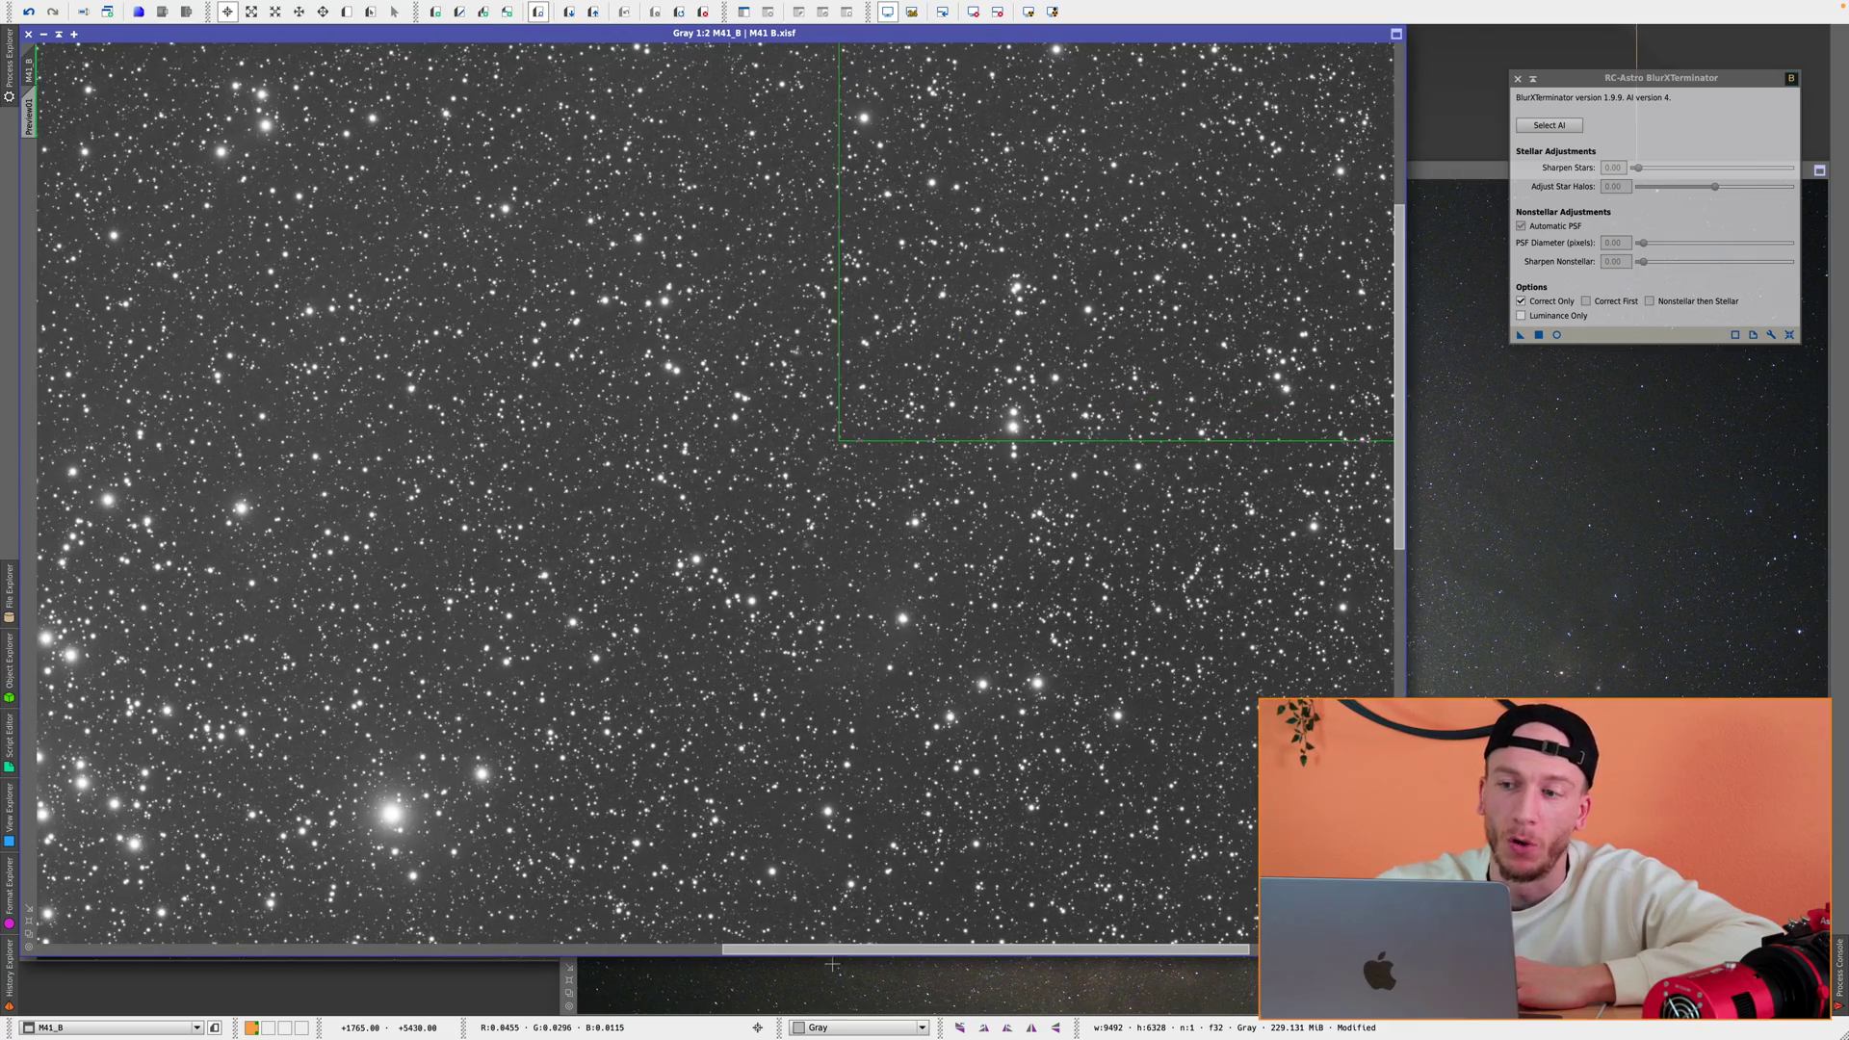
- Undo and then redo BlurXTerminator on M41_B to compare original and corrected stars
{"action": "scroll", "coordinate": [848, 951], "scroll_direction": "right", "scroll_amount": 3}
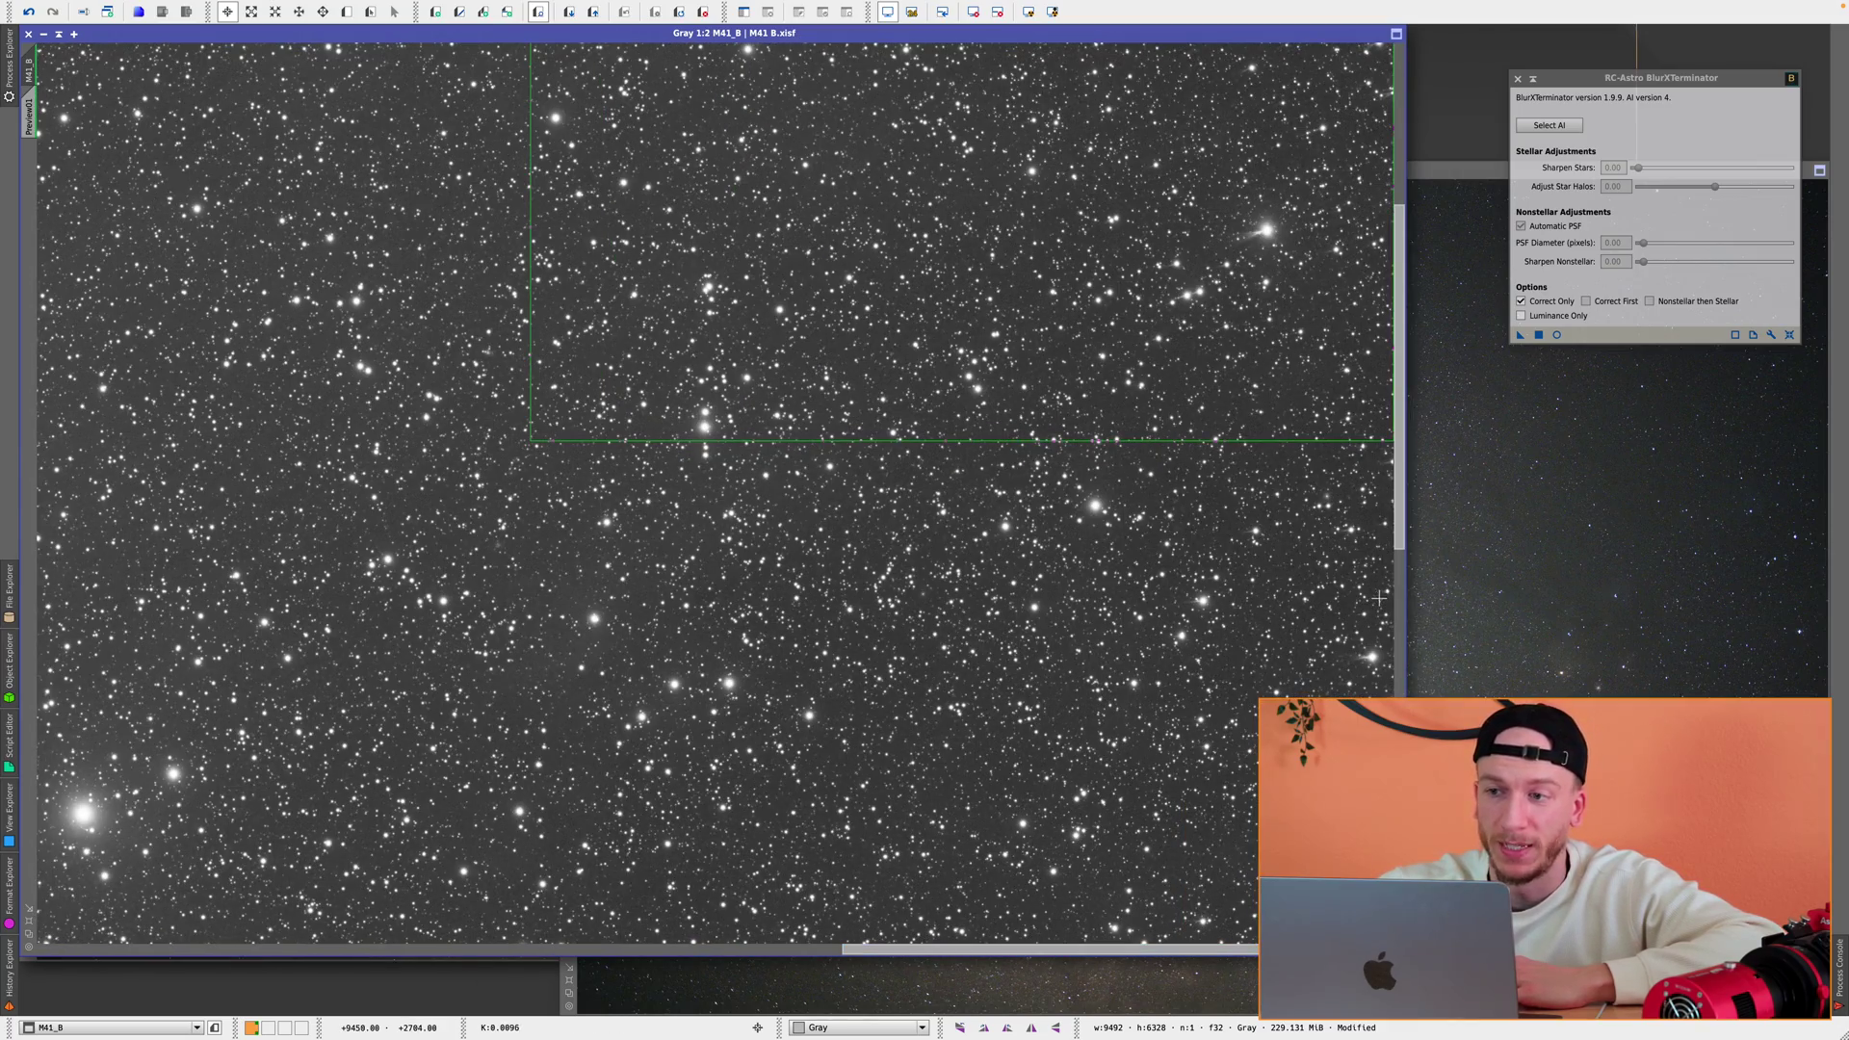
{"action": "scroll", "coordinate": [1402, 382], "scroll_direction": "up", "scroll_amount": 3}
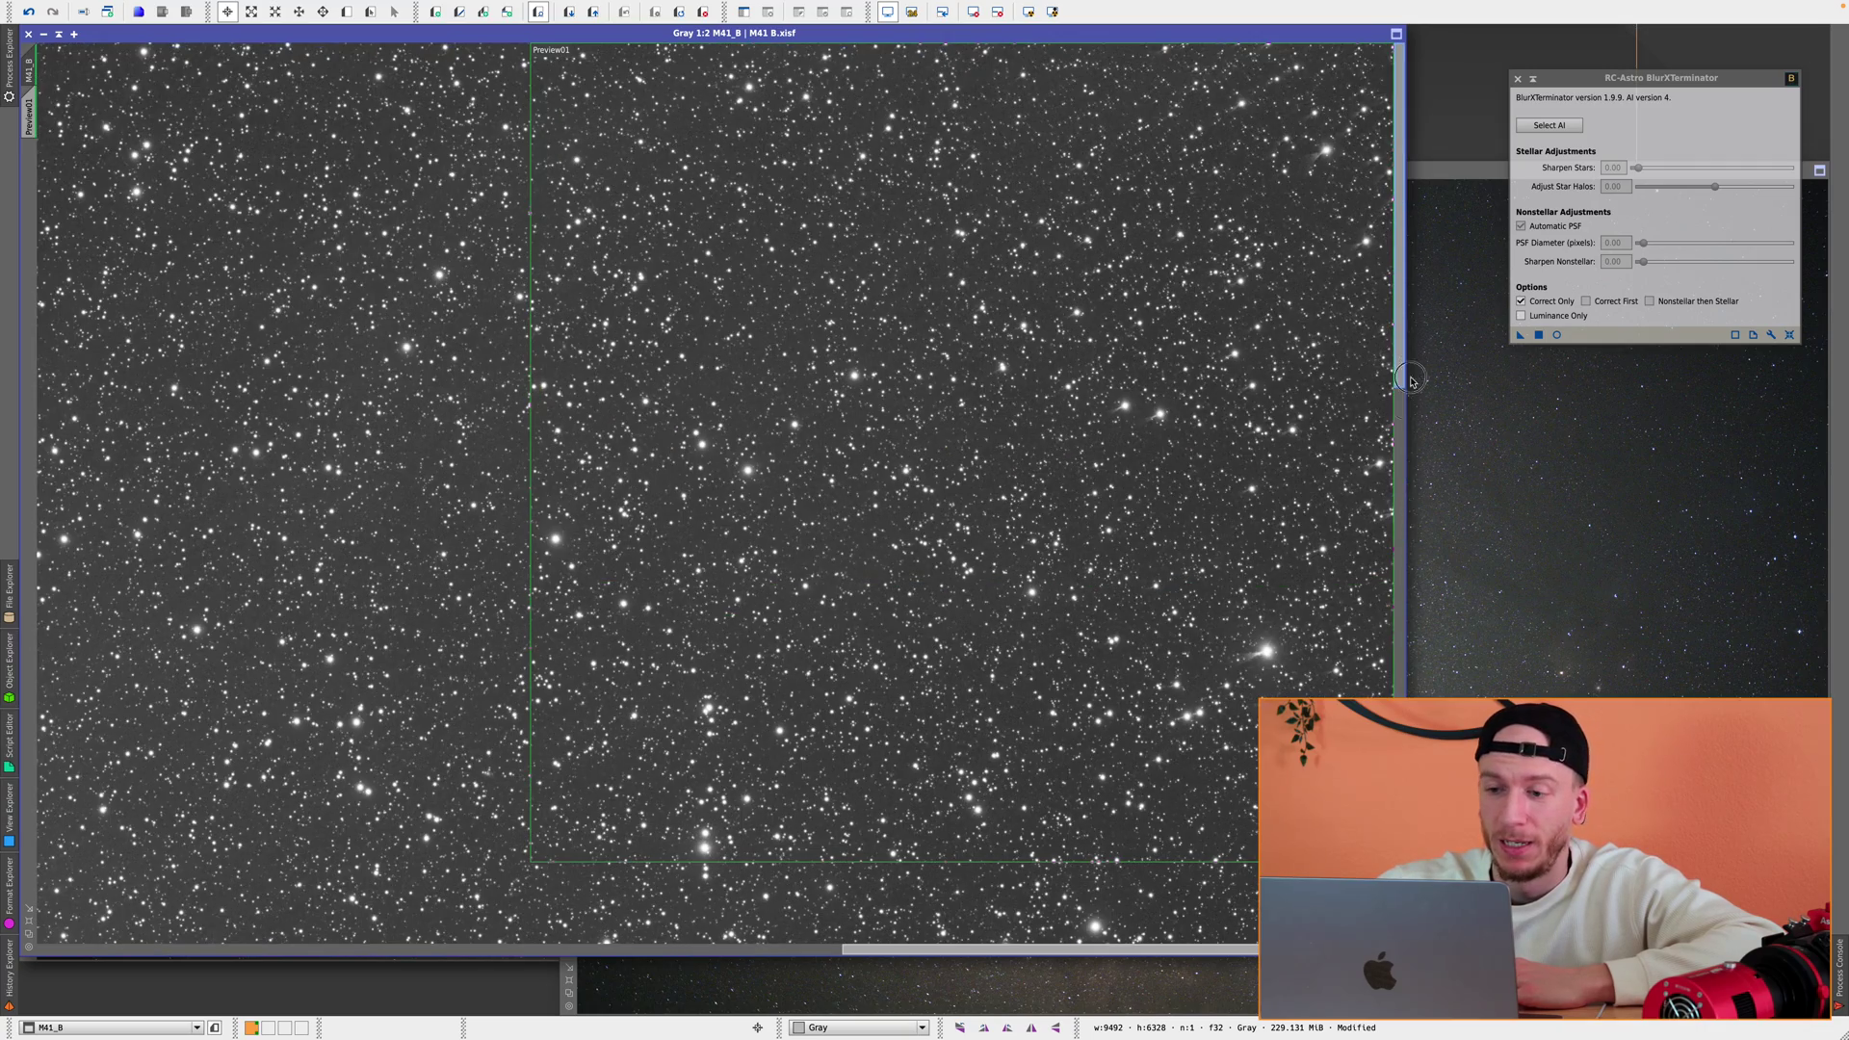
{"action": "scroll", "coordinate": [1411, 381], "scroll_direction": "down", "scroll_amount": 5}
{"action": "right_click", "coordinate": [1341, 425]}
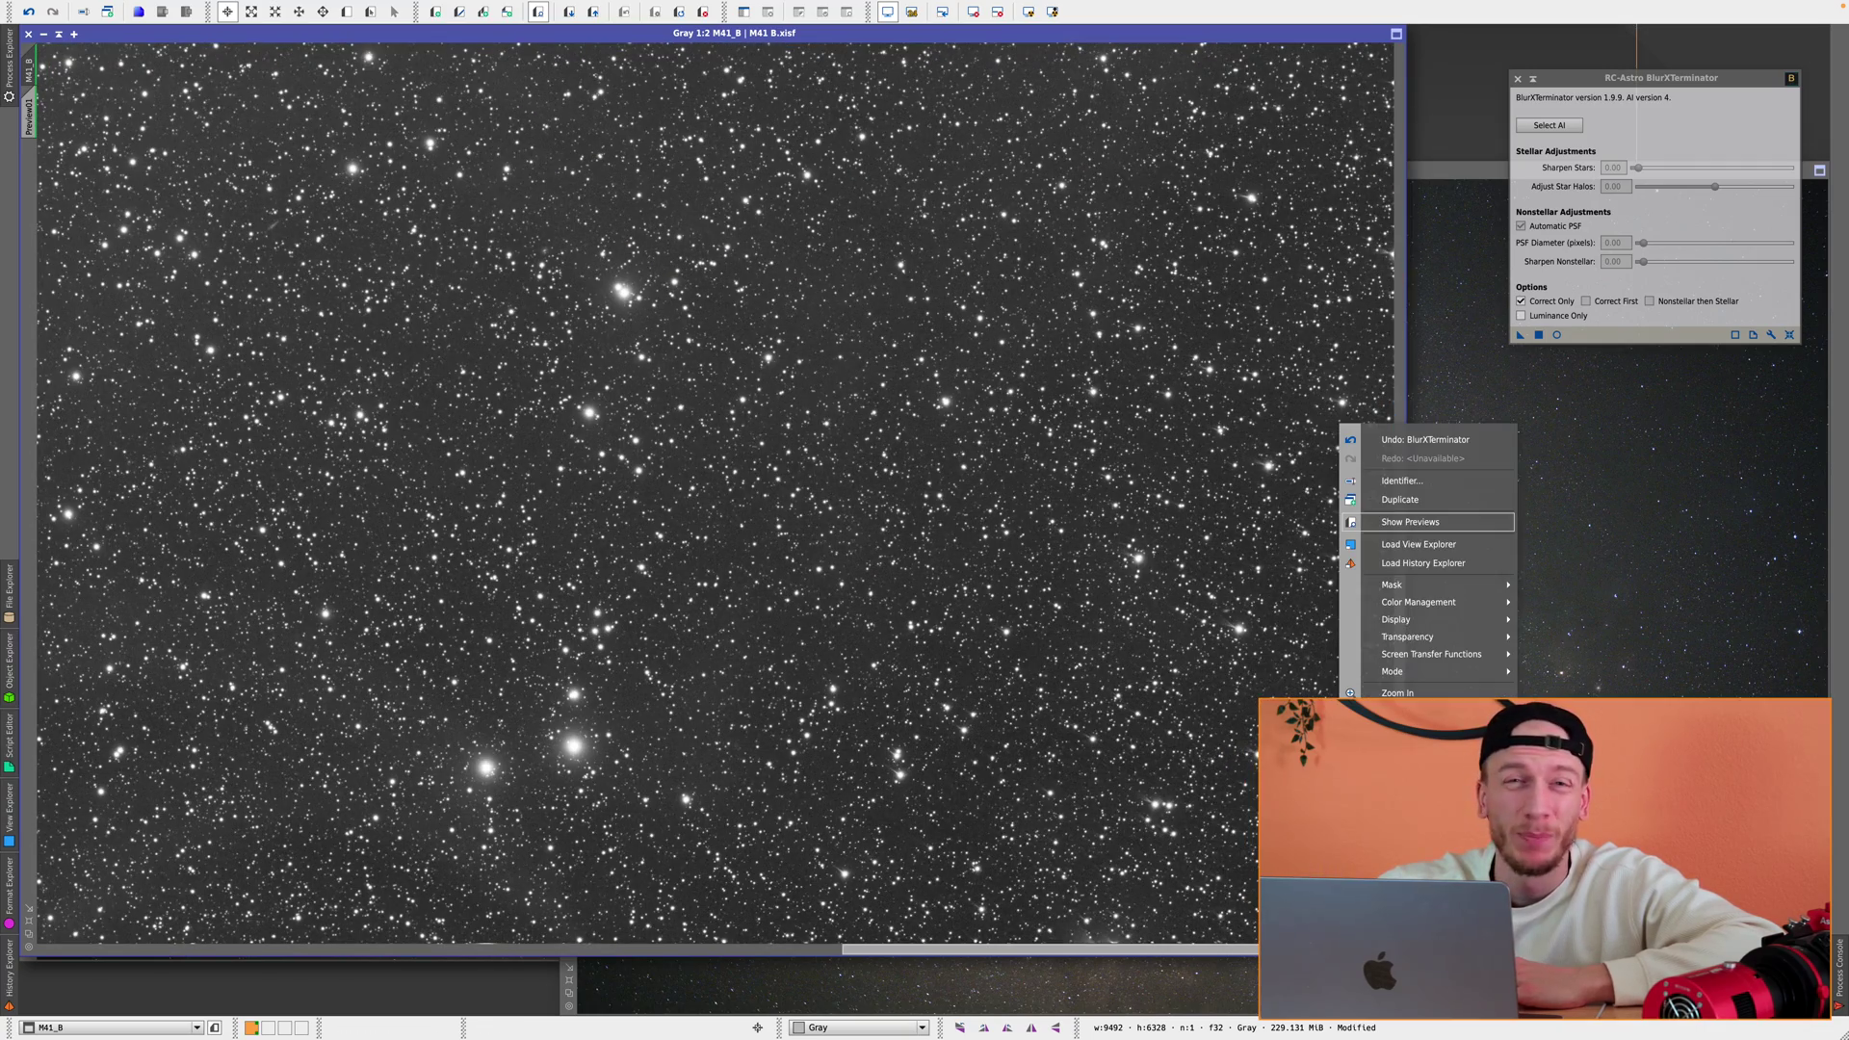
{"action": "left_click", "coordinate": [1415, 439]}
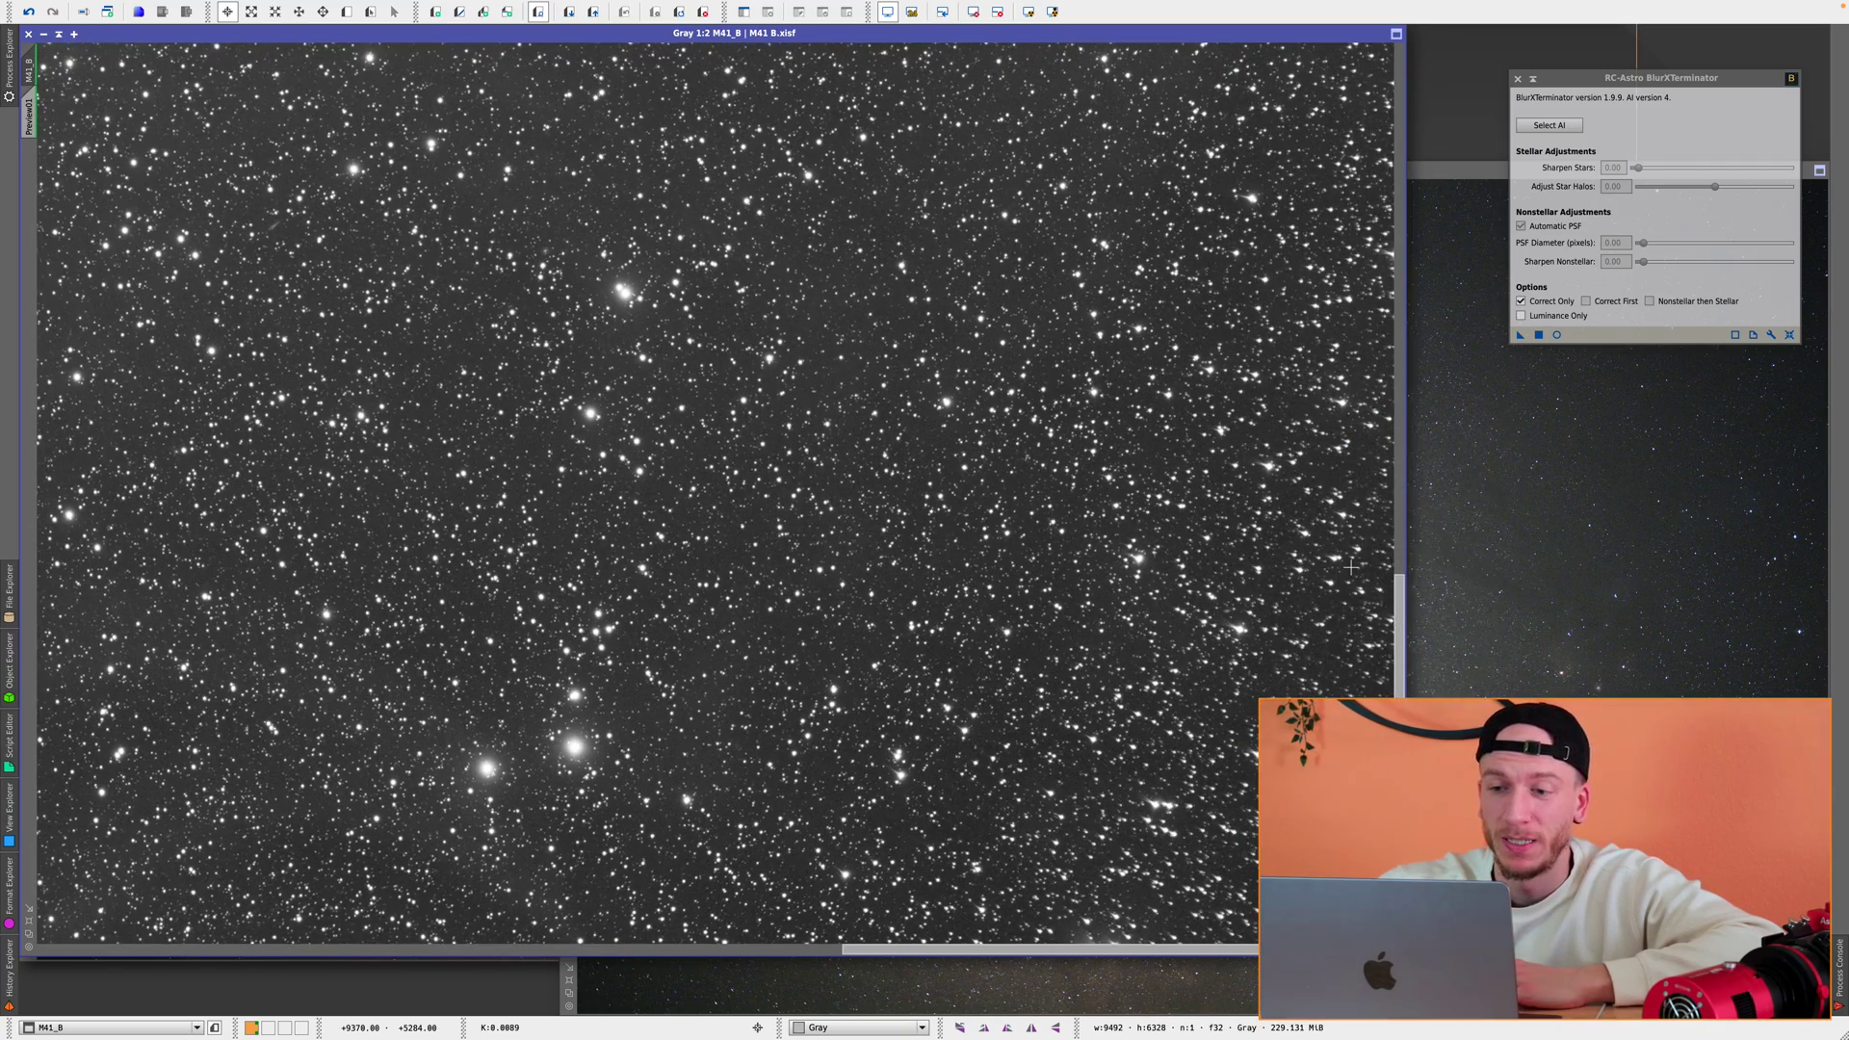
{"action": "right_click", "coordinate": [1339, 568]}
{"action": "left_click", "coordinate": [1375, 605]}
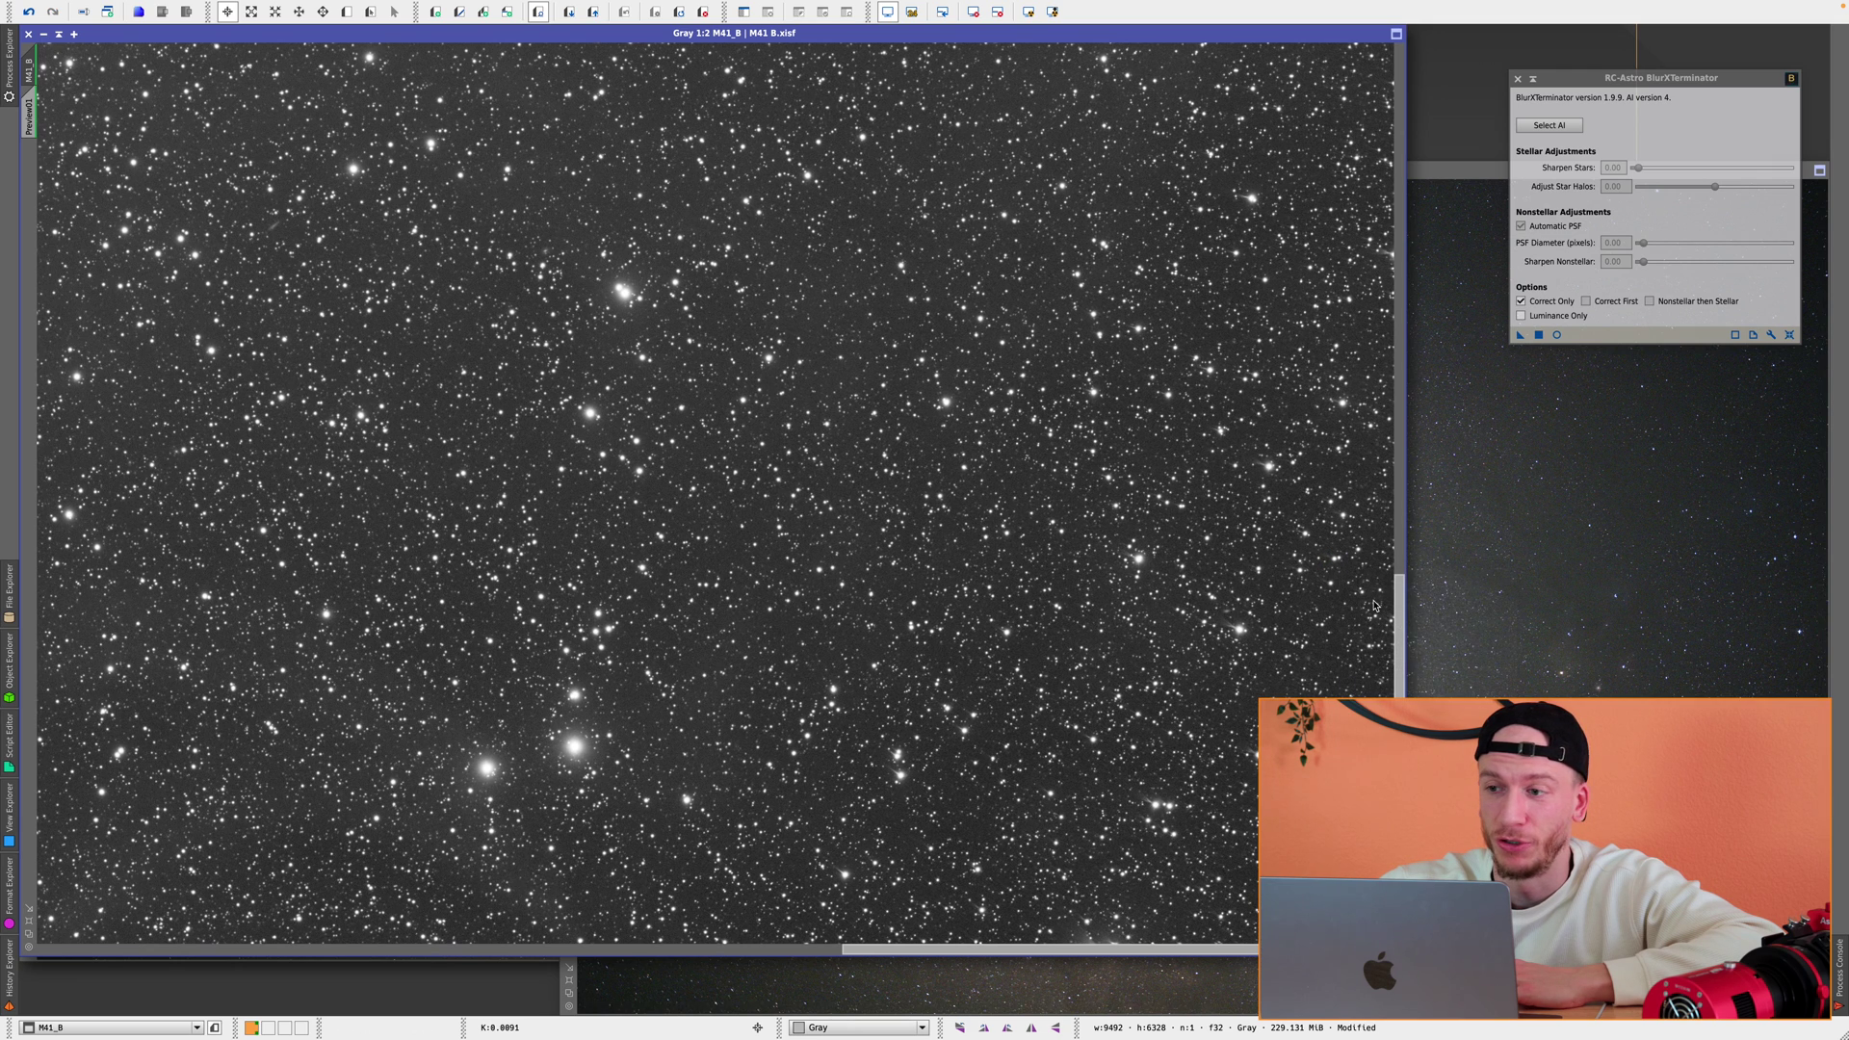
{"action": "scroll", "coordinate": [1374, 605], "scroll_direction": "up", "scroll_amount": 1}
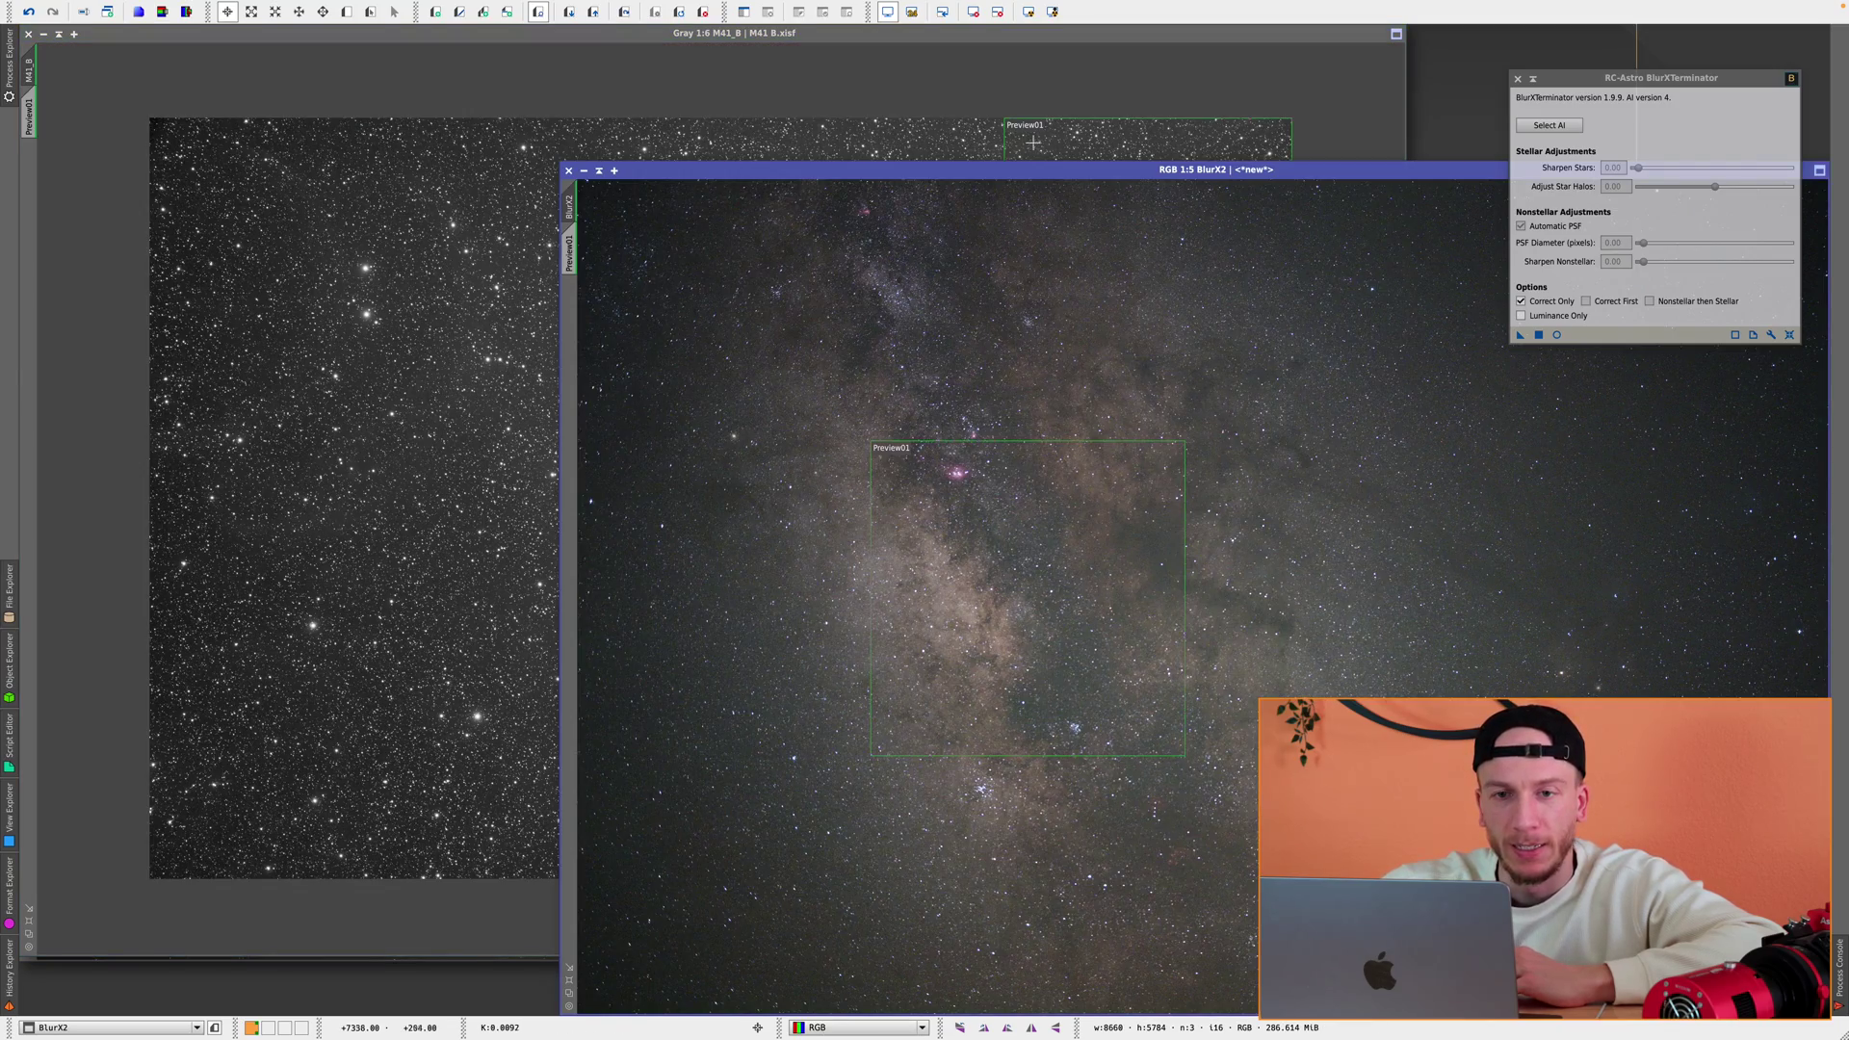
- Move the BlurX2 Milky Way window, show its Preview01, and run BlurXTerminator on it
{"action": "left_click_drag", "start_coordinate": [1038, 173], "coordinate": [718, 99]}
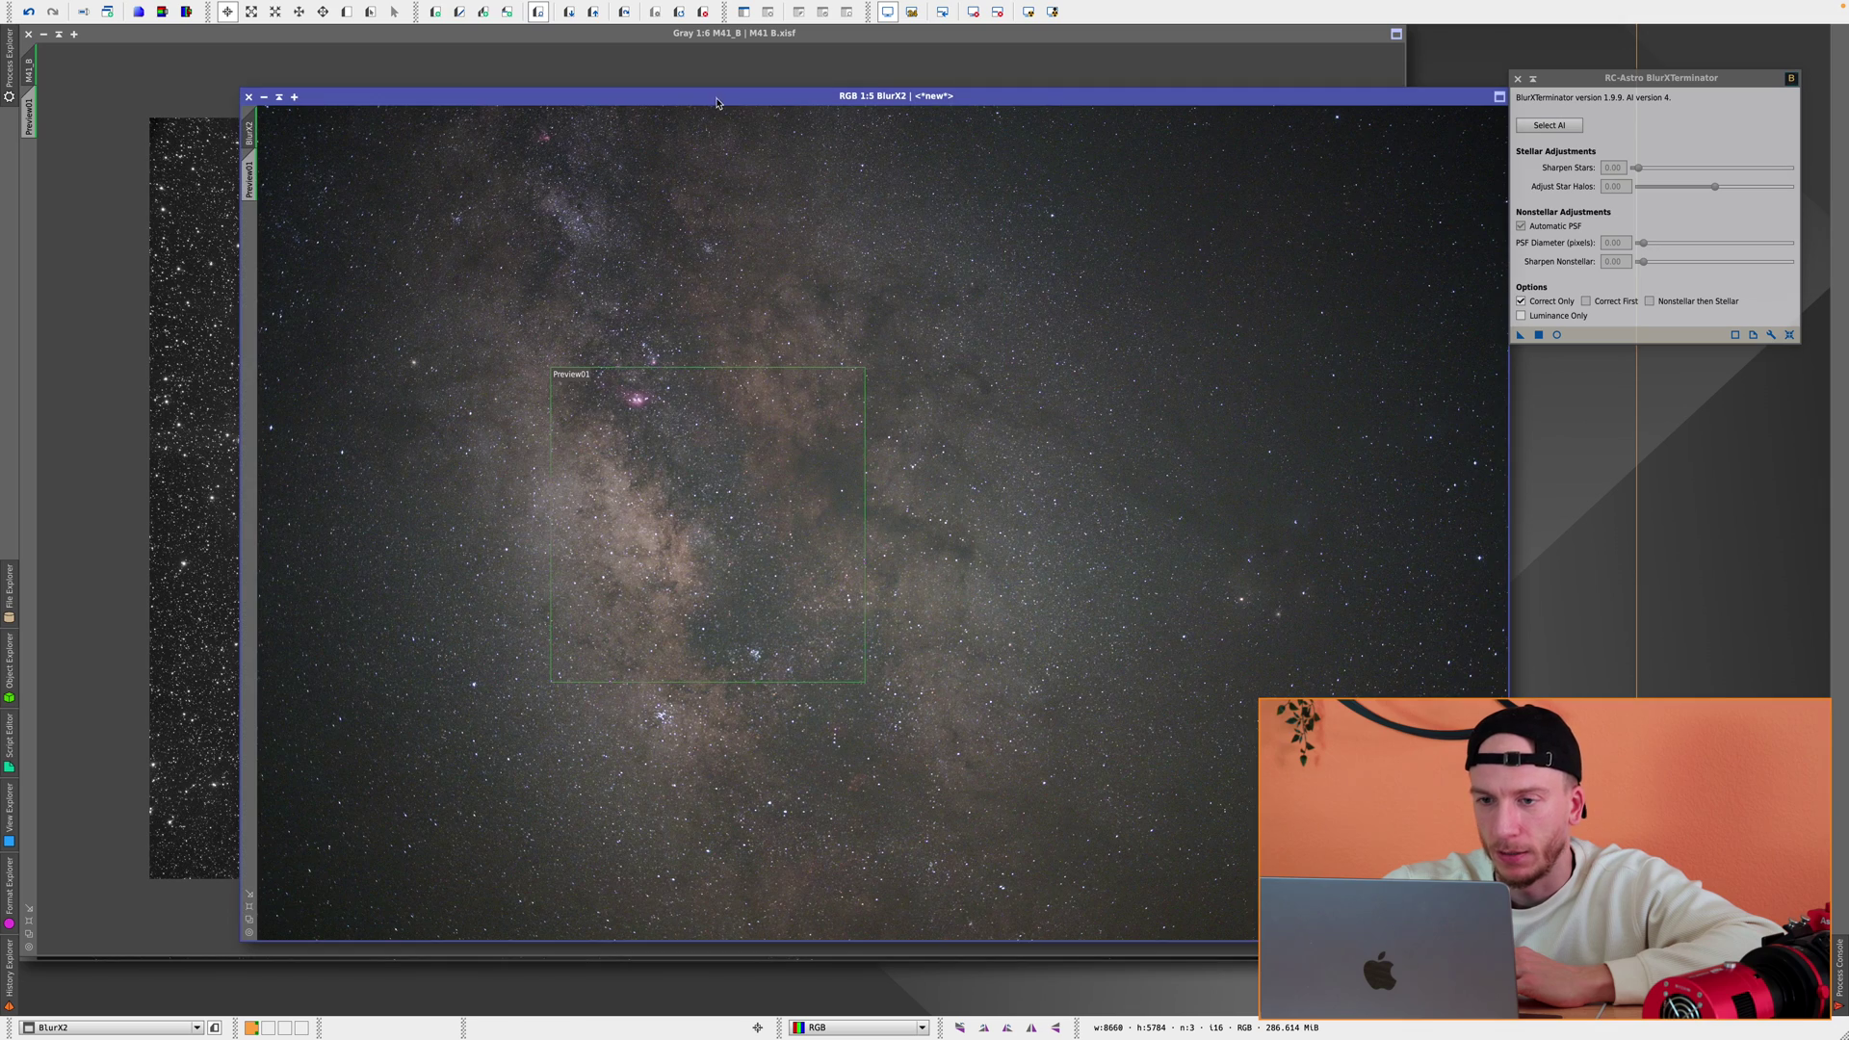
{"action": "left_click", "coordinate": [250, 181]}
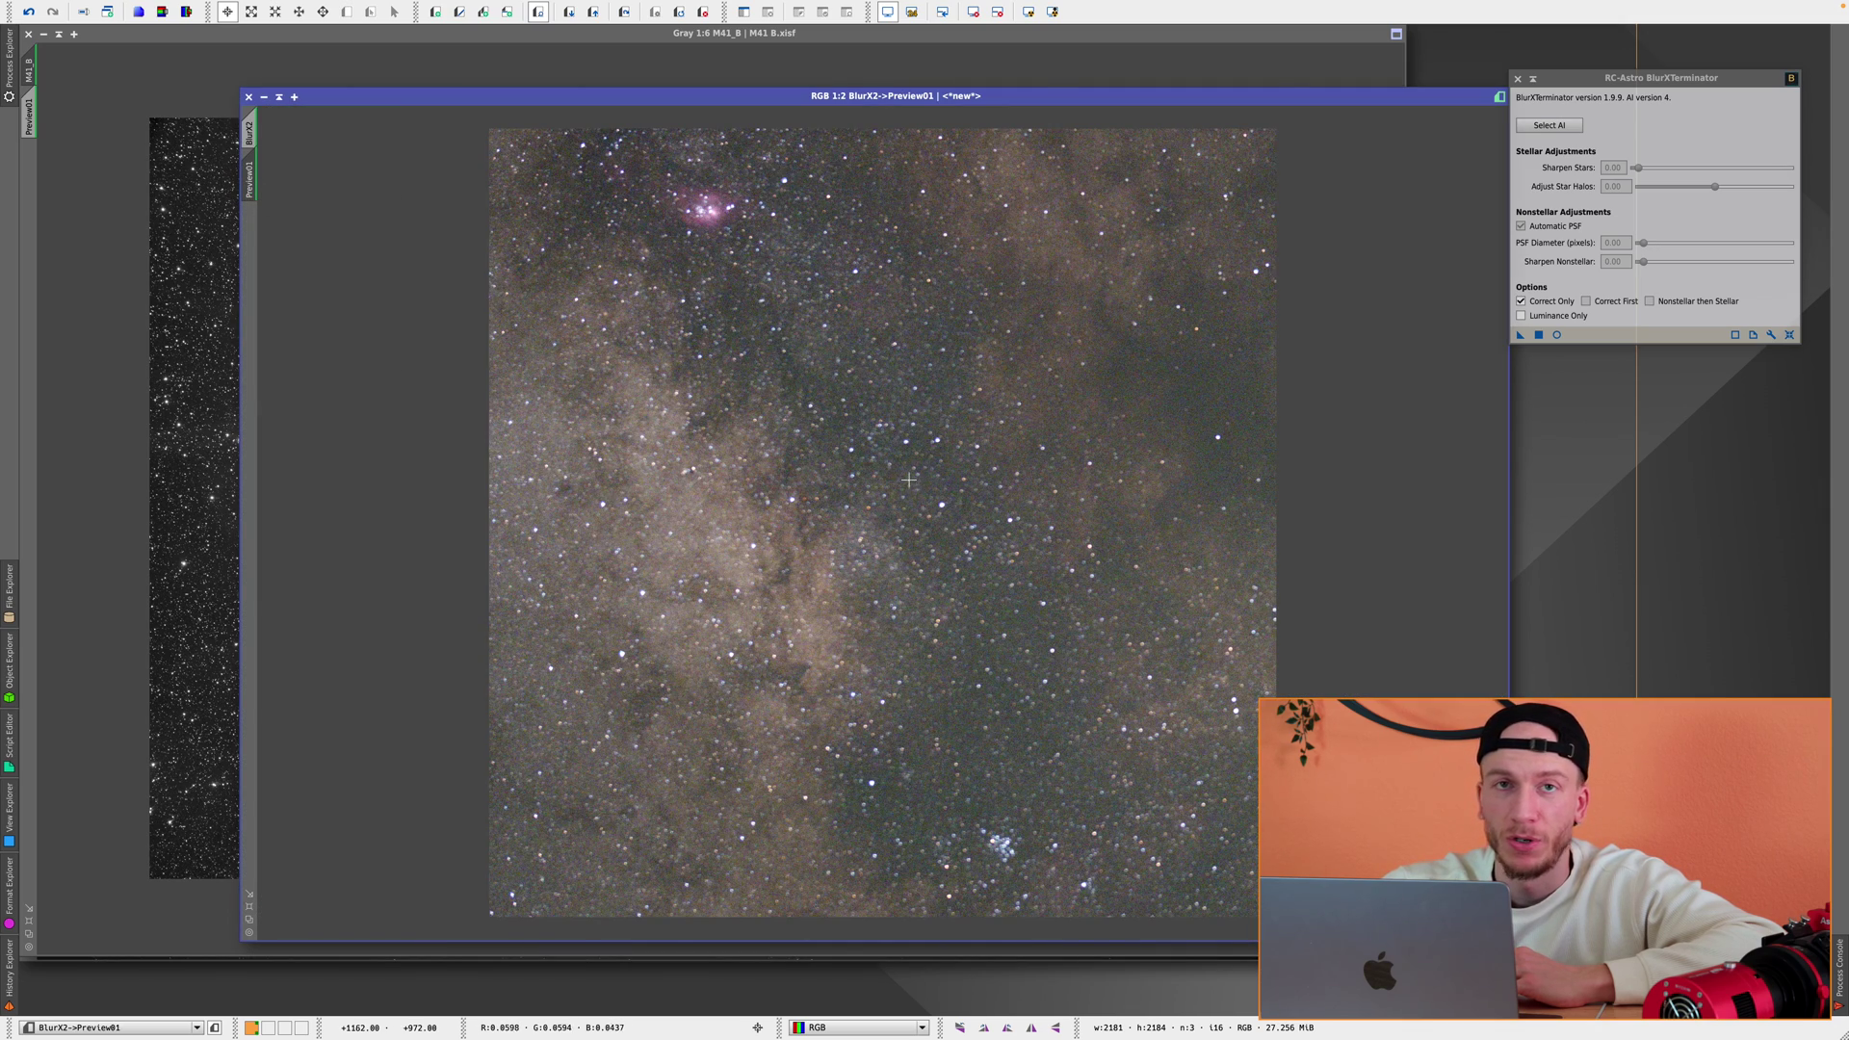
{"action": "scroll", "coordinate": [777, 386], "scroll_direction": "up", "scroll_amount": 2}
{"action": "scroll", "coordinate": [795, 405], "scroll_direction": "up", "scroll_amount": 1}
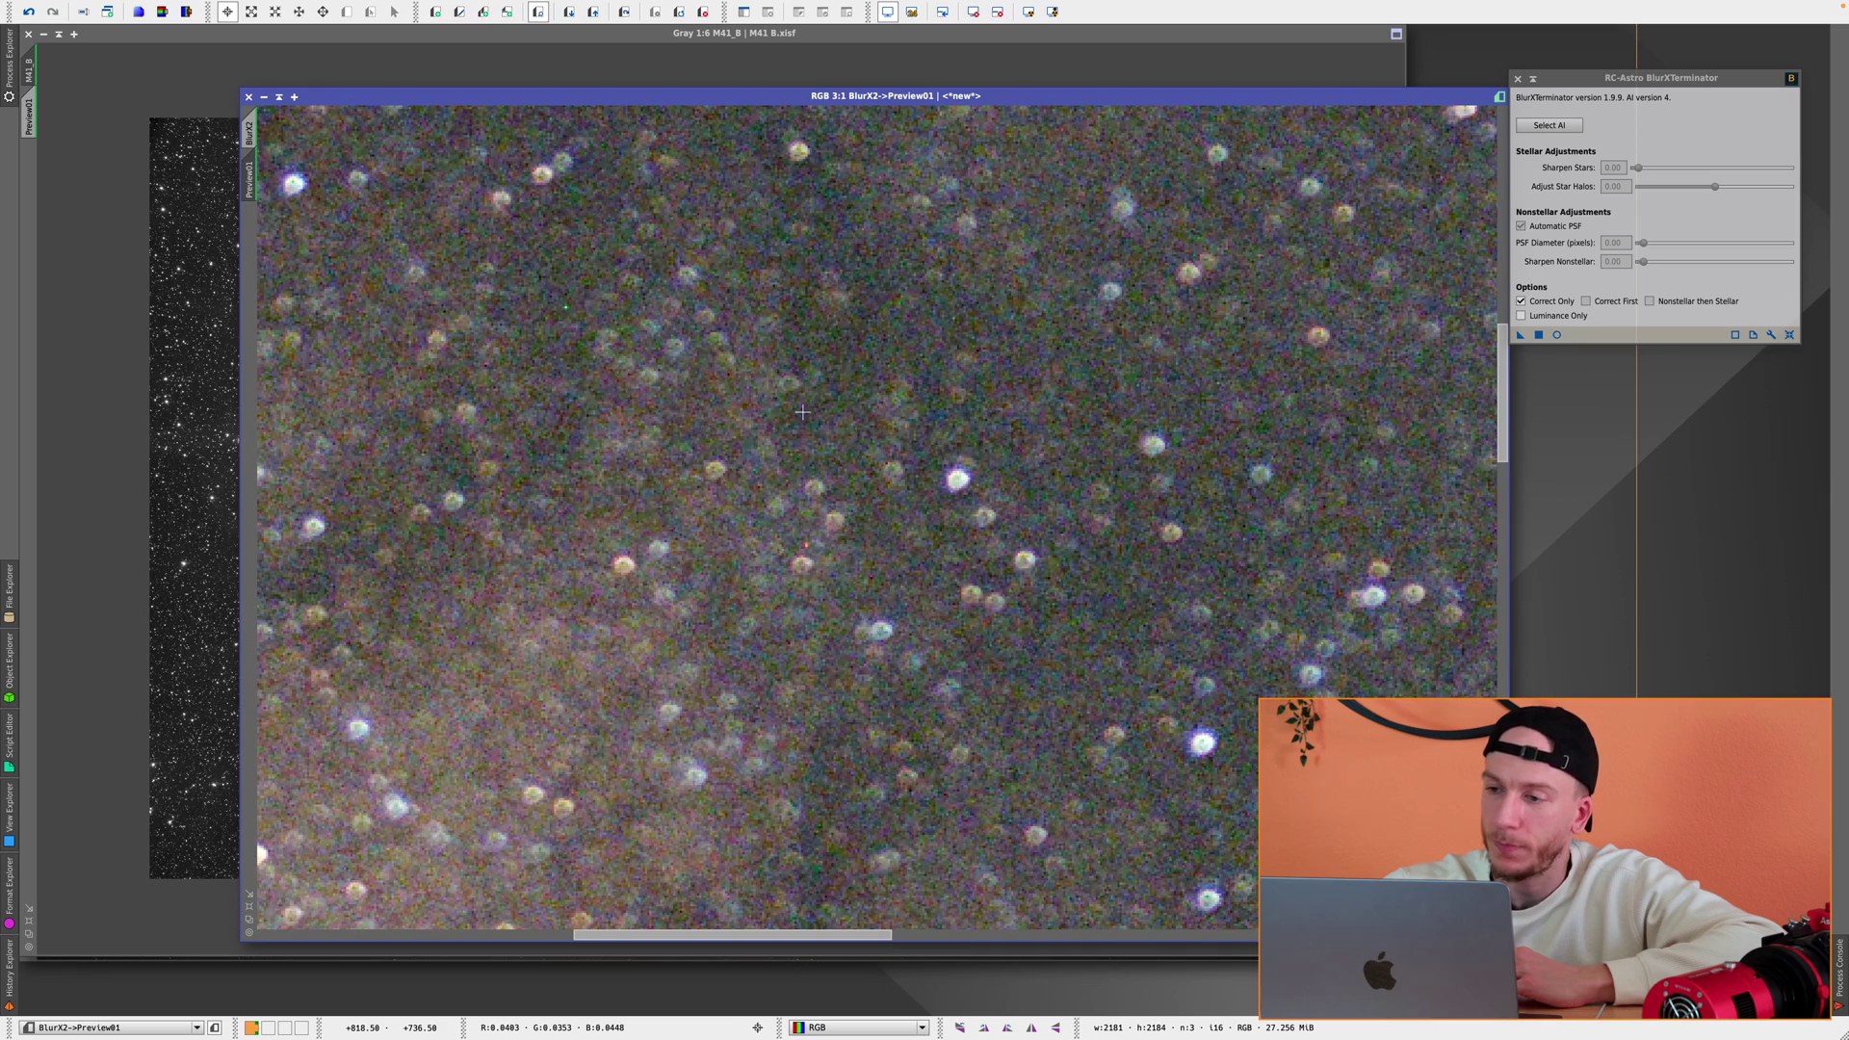
{"action": "scroll", "coordinate": [802, 412], "scroll_direction": "down", "scroll_amount": 3}
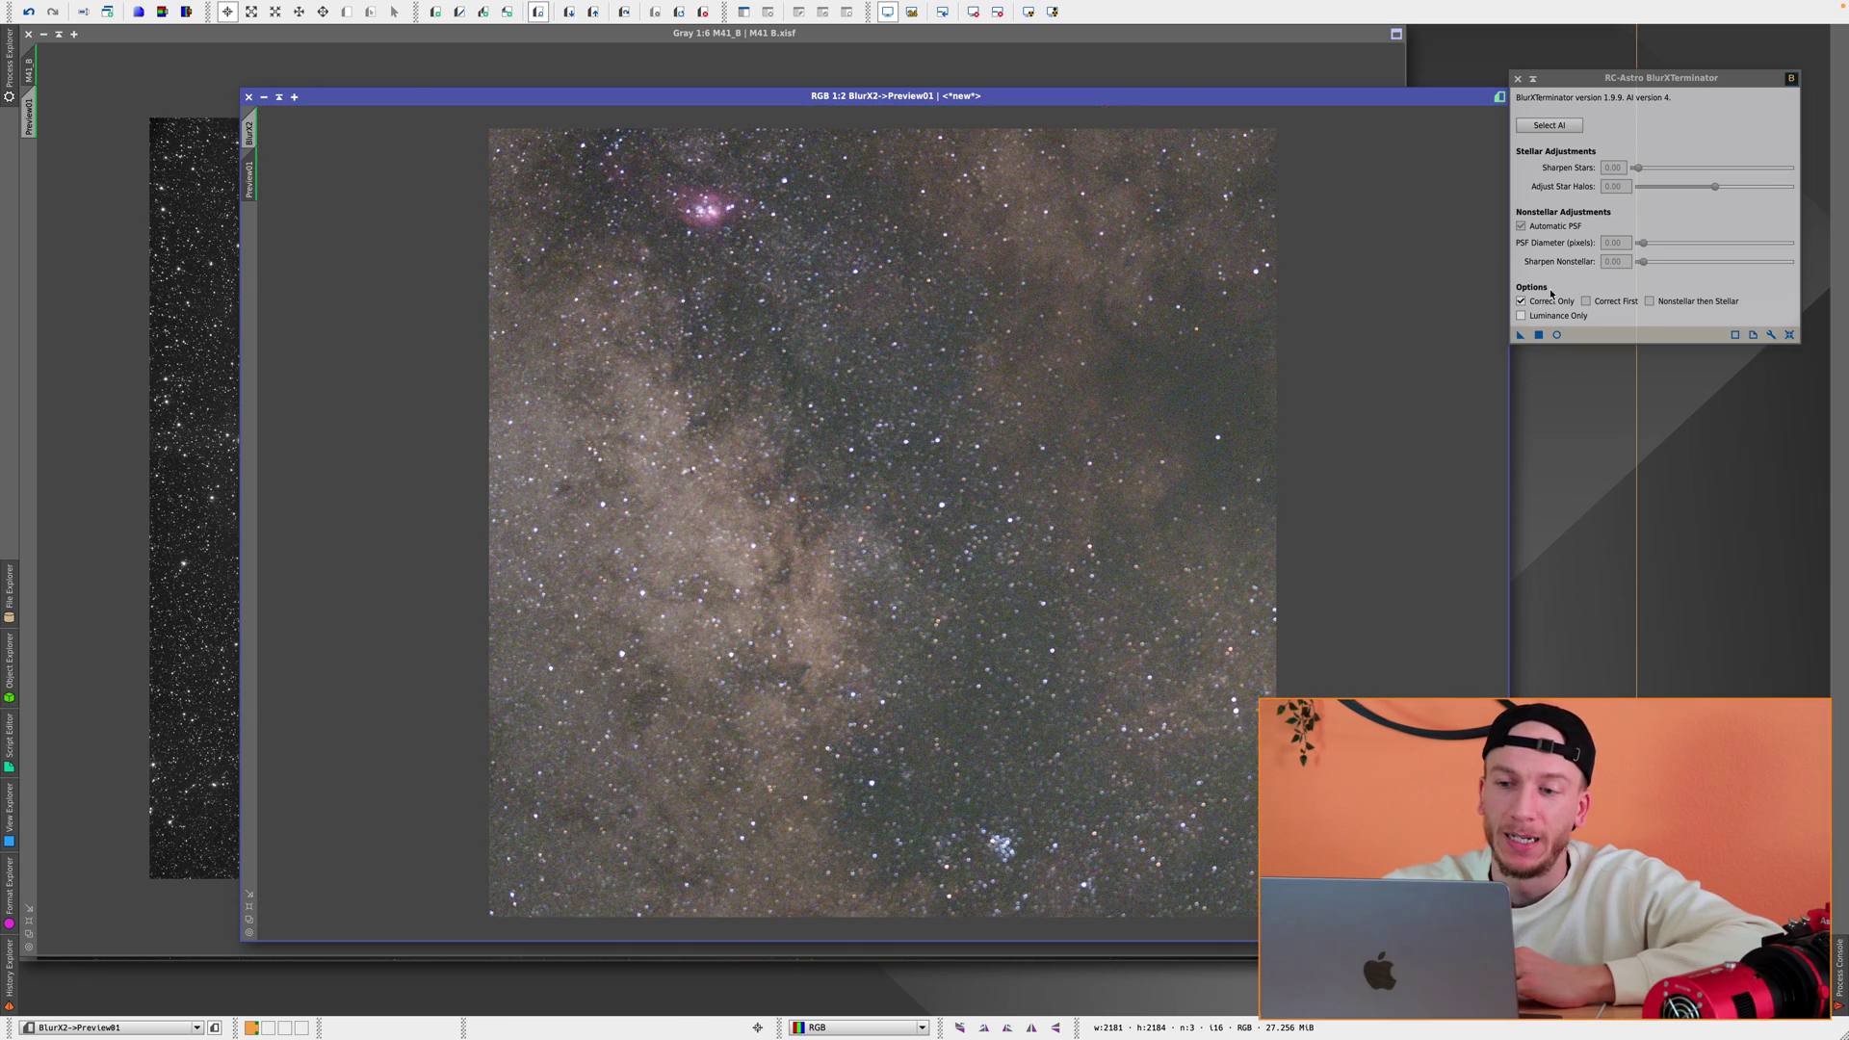
{"action": "left_click", "coordinate": [1521, 336]}
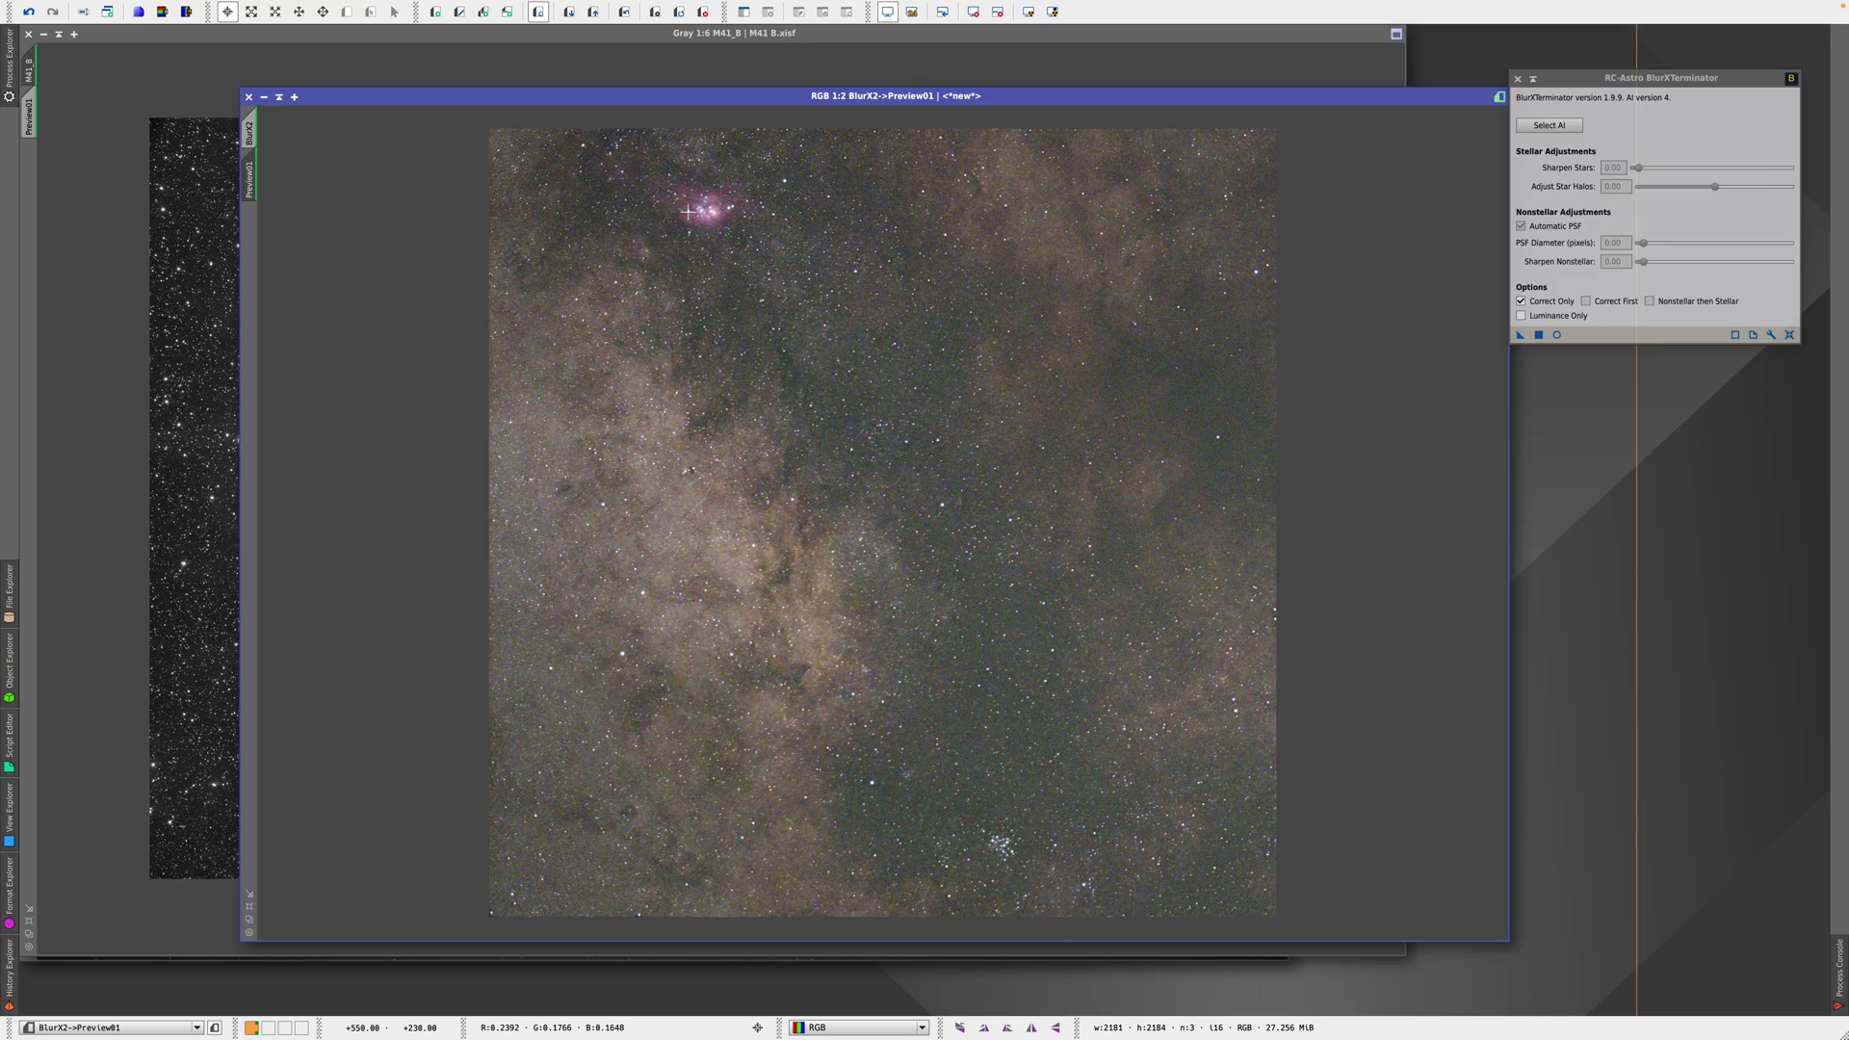
- Zoom in on the corrected stars around the nebula in the Milky Way Preview01
{"action": "scroll", "coordinate": [688, 211], "scroll_direction": "up", "scroll_amount": 3}
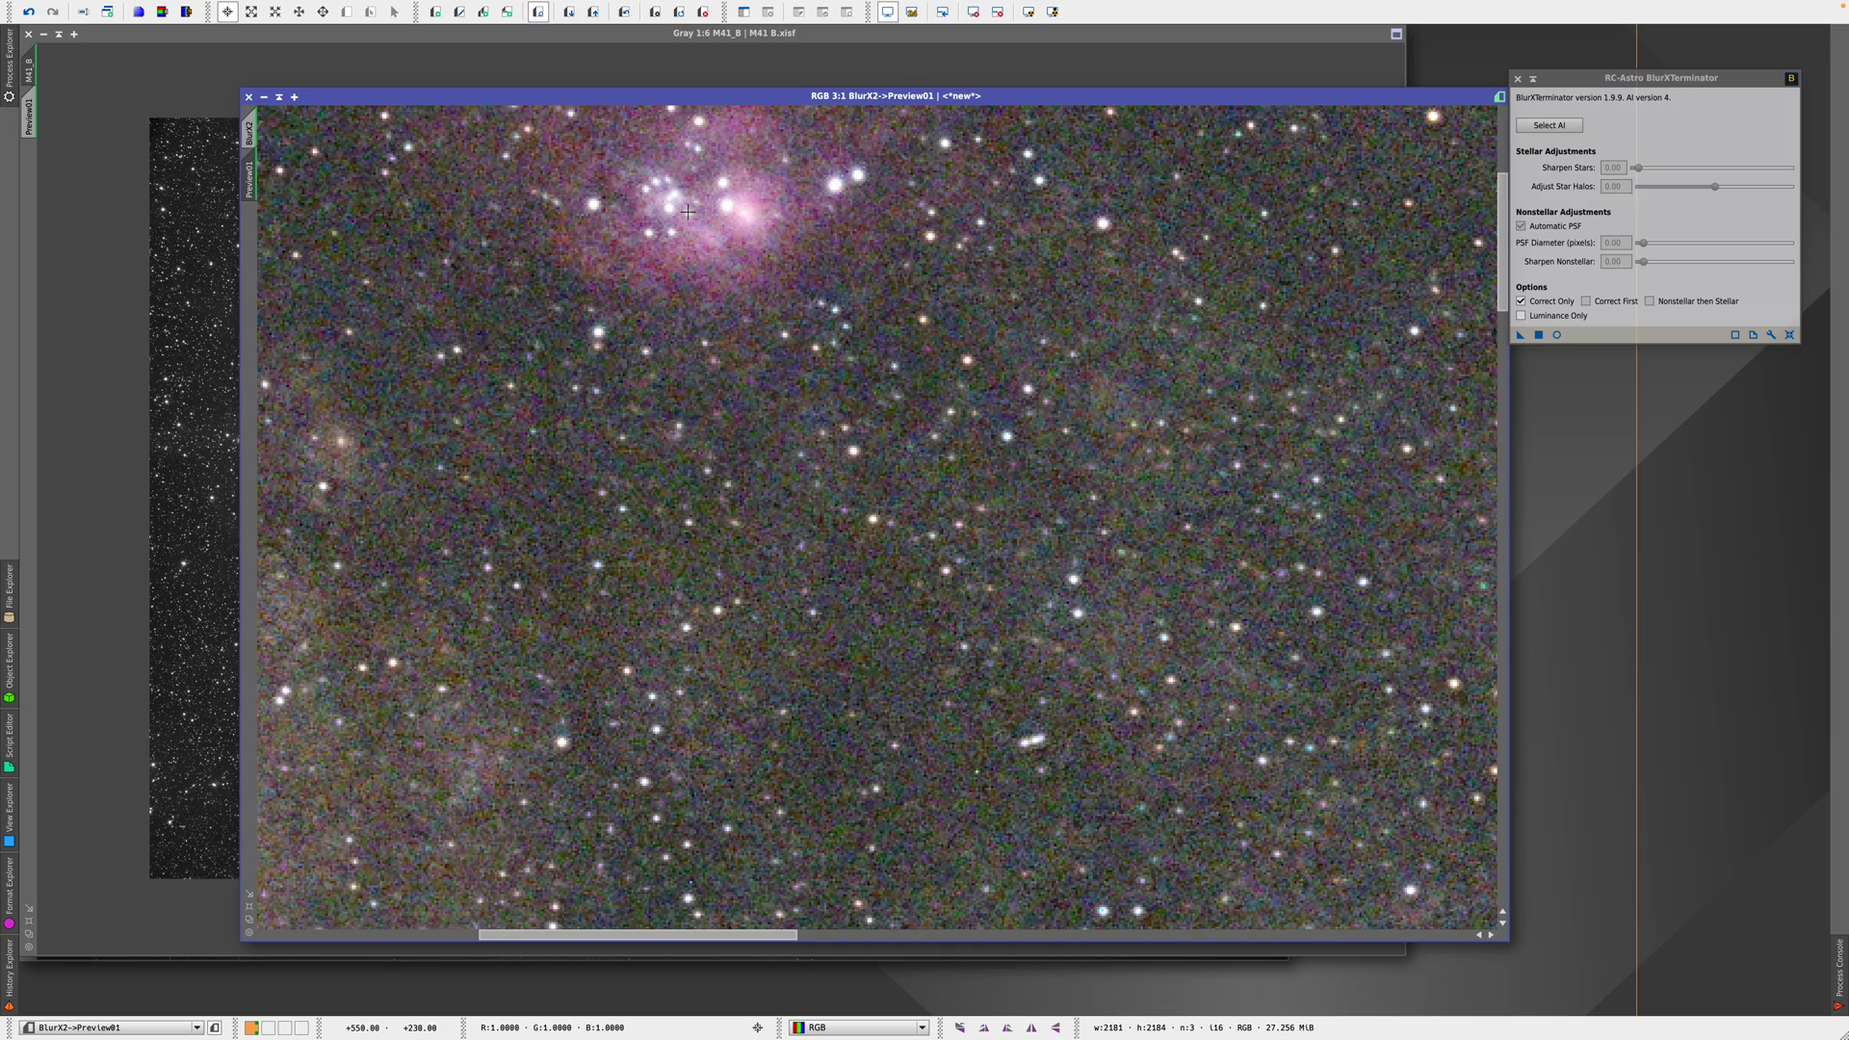
- Pan and zoom the Milky Way preview, then undo and redo BlurXTerminator to compare
{"action": "left_click_drag", "start_coordinate": [1498, 333], "coordinate": [1466, 771]}
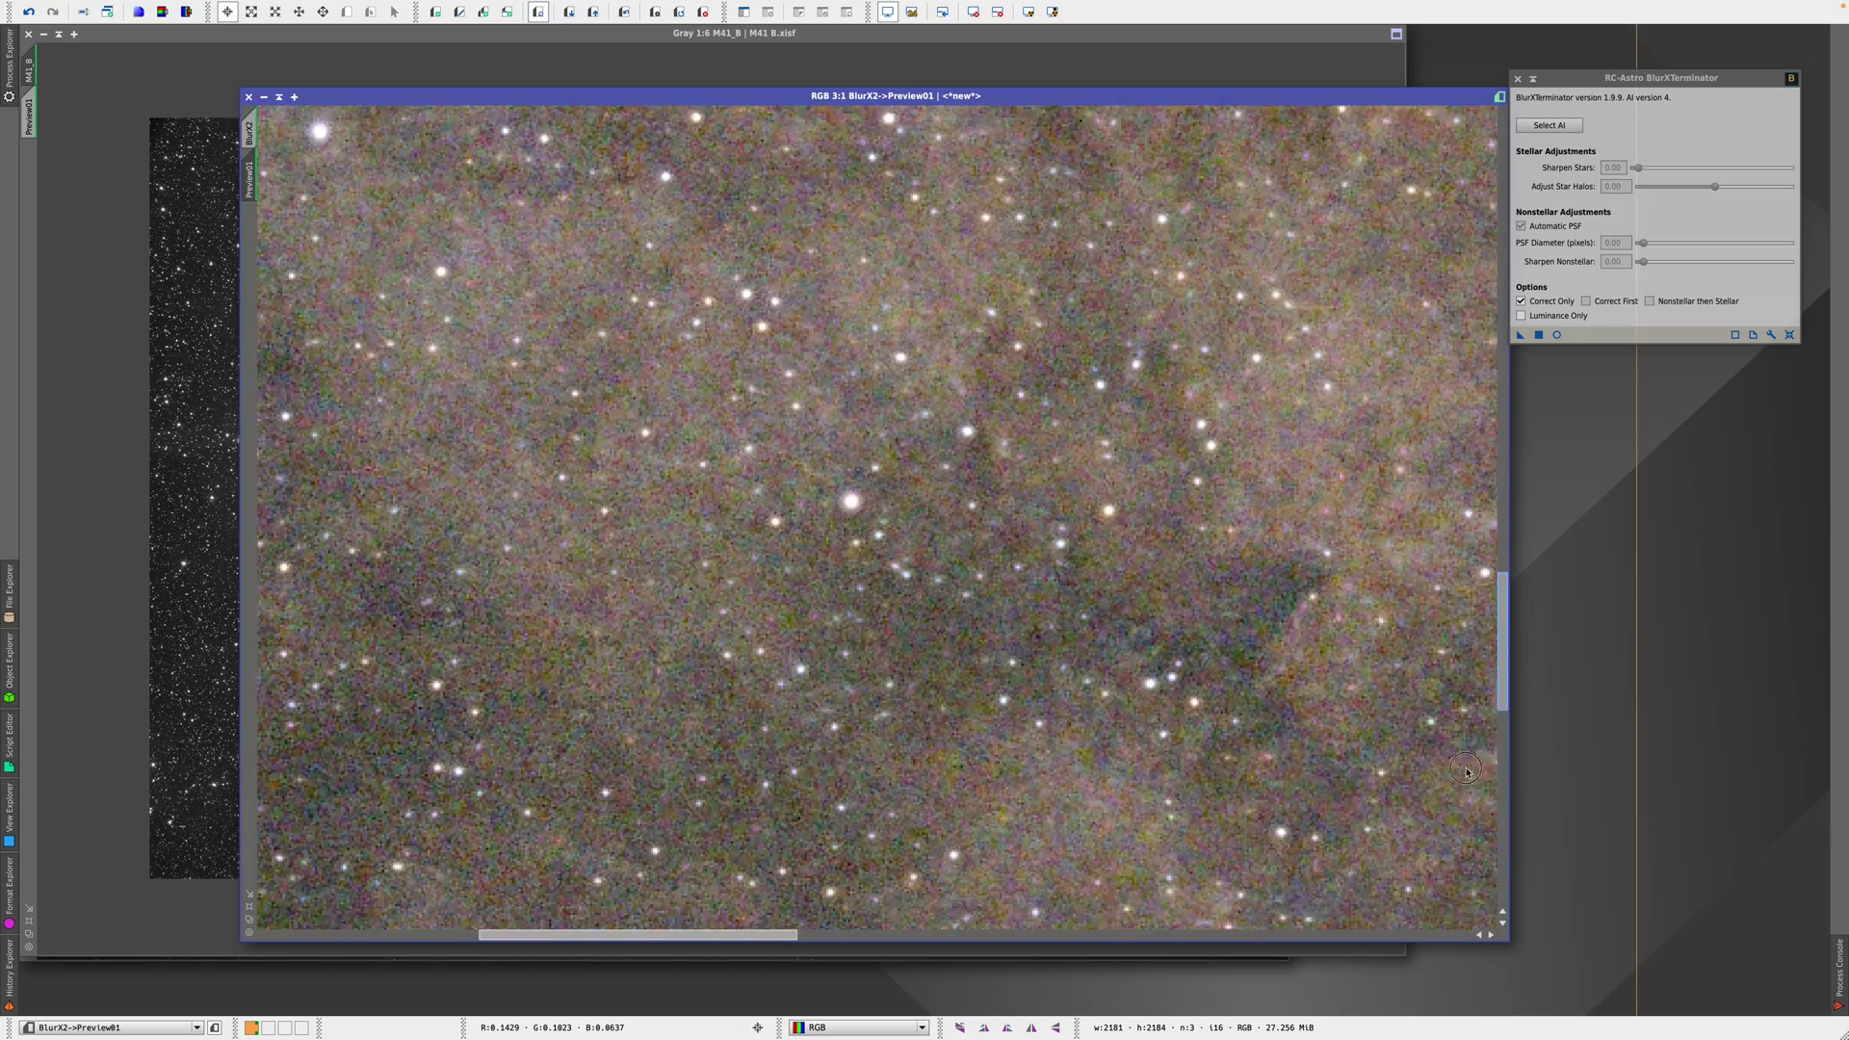
{"action": "scroll", "coordinate": [1361, 581], "scroll_direction": "down", "scroll_amount": 2}
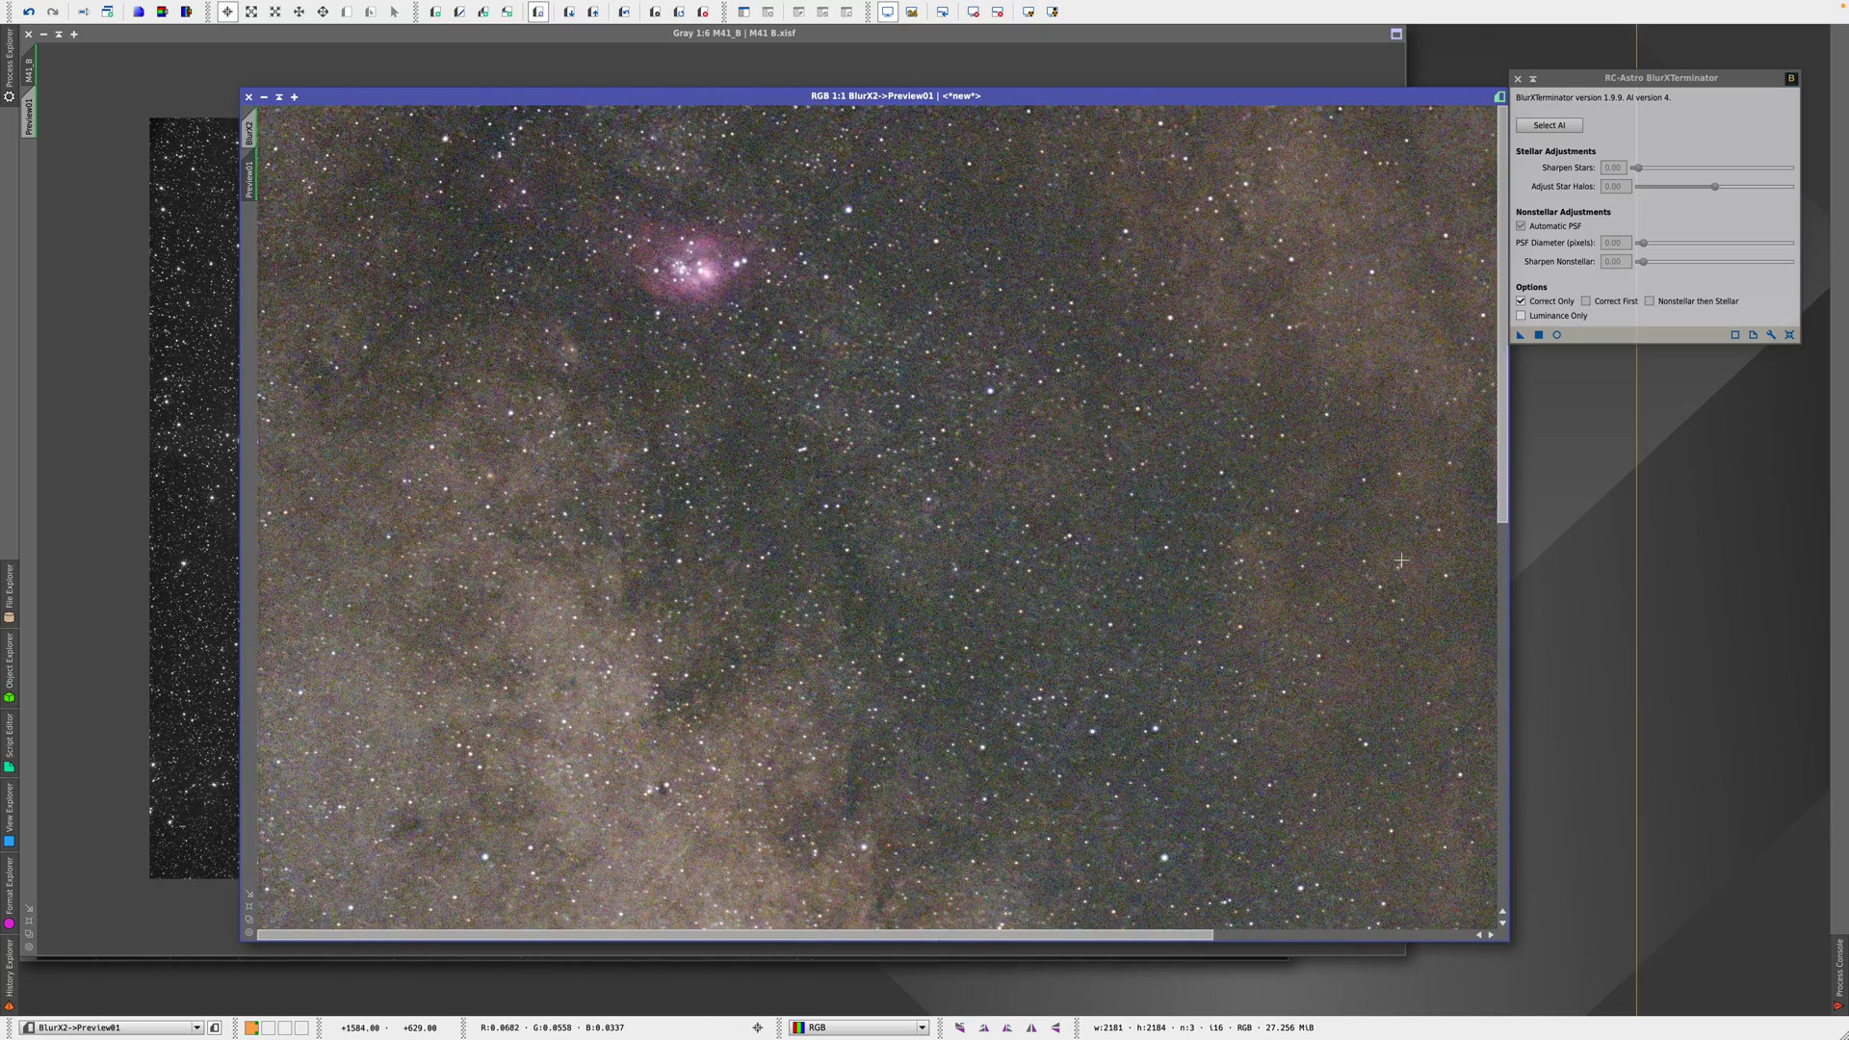
{"action": "left_click_drag", "start_coordinate": [1502, 453], "coordinate": [1481, 871]}
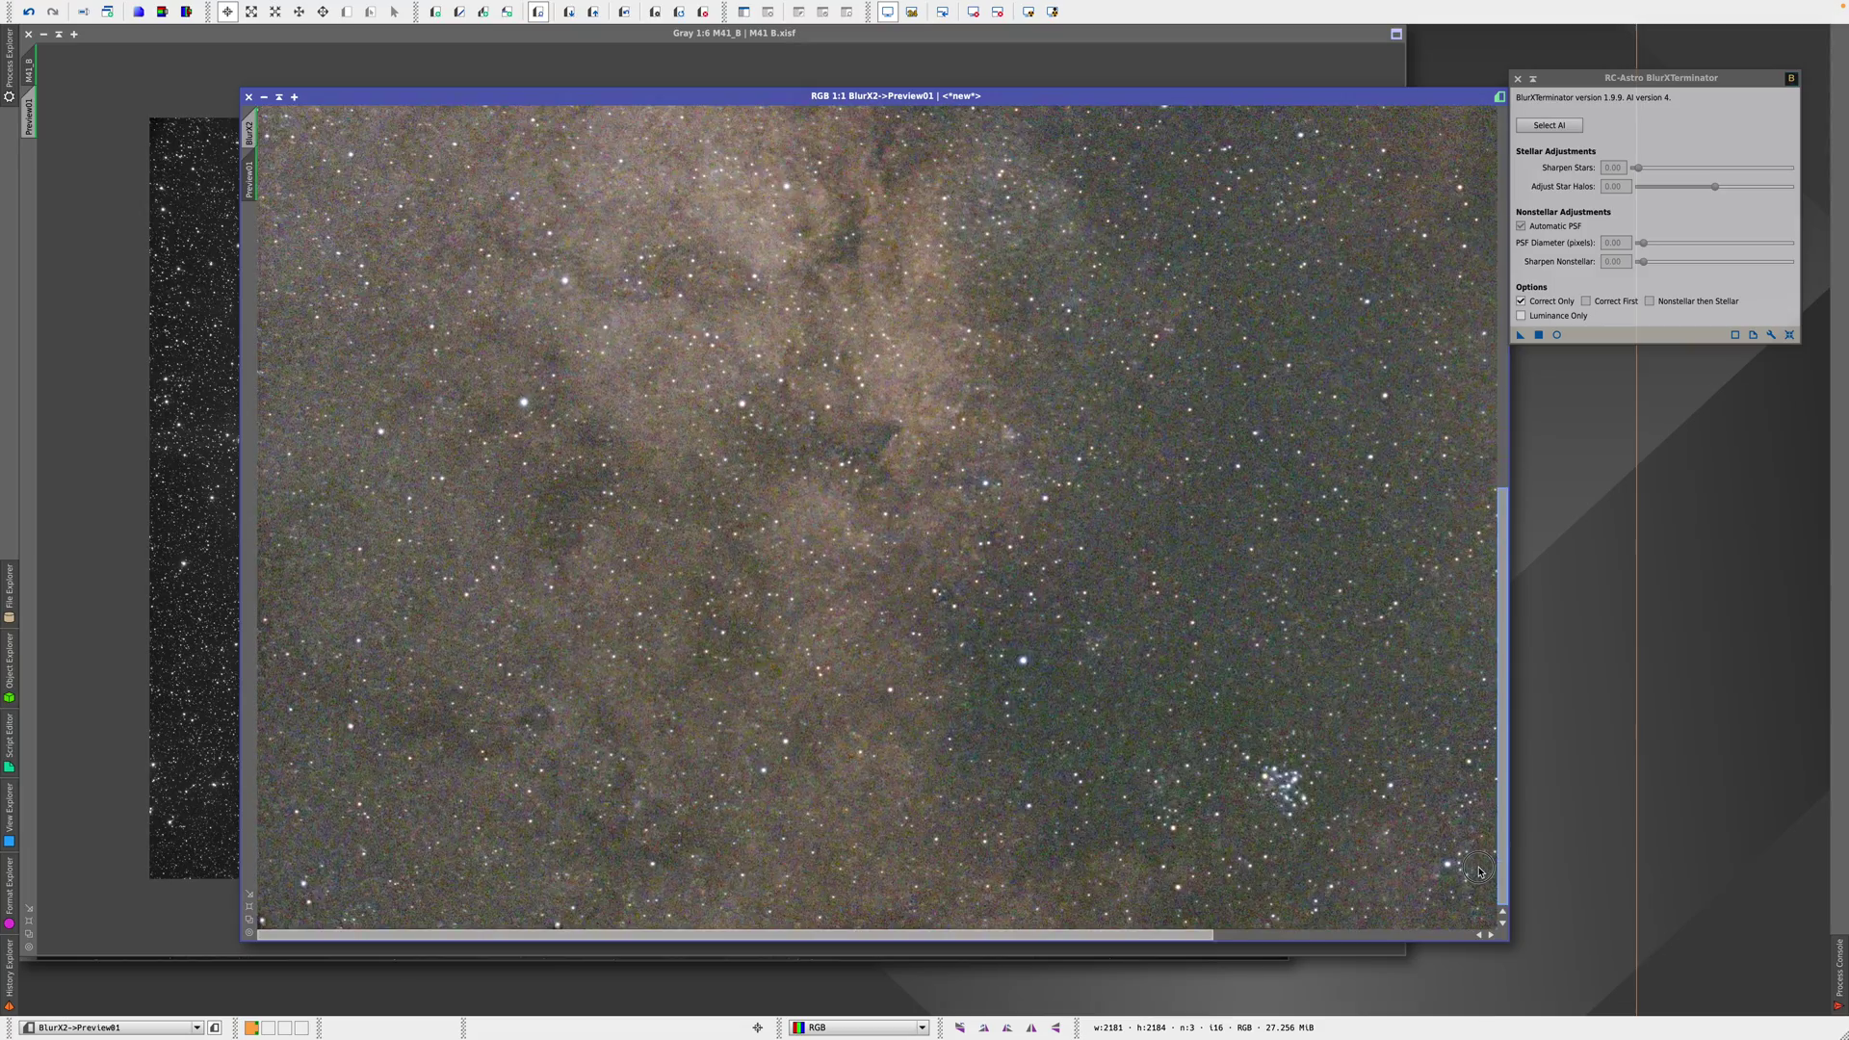
{"action": "scroll", "coordinate": [1338, 835], "scroll_direction": "up", "scroll_amount": 1}
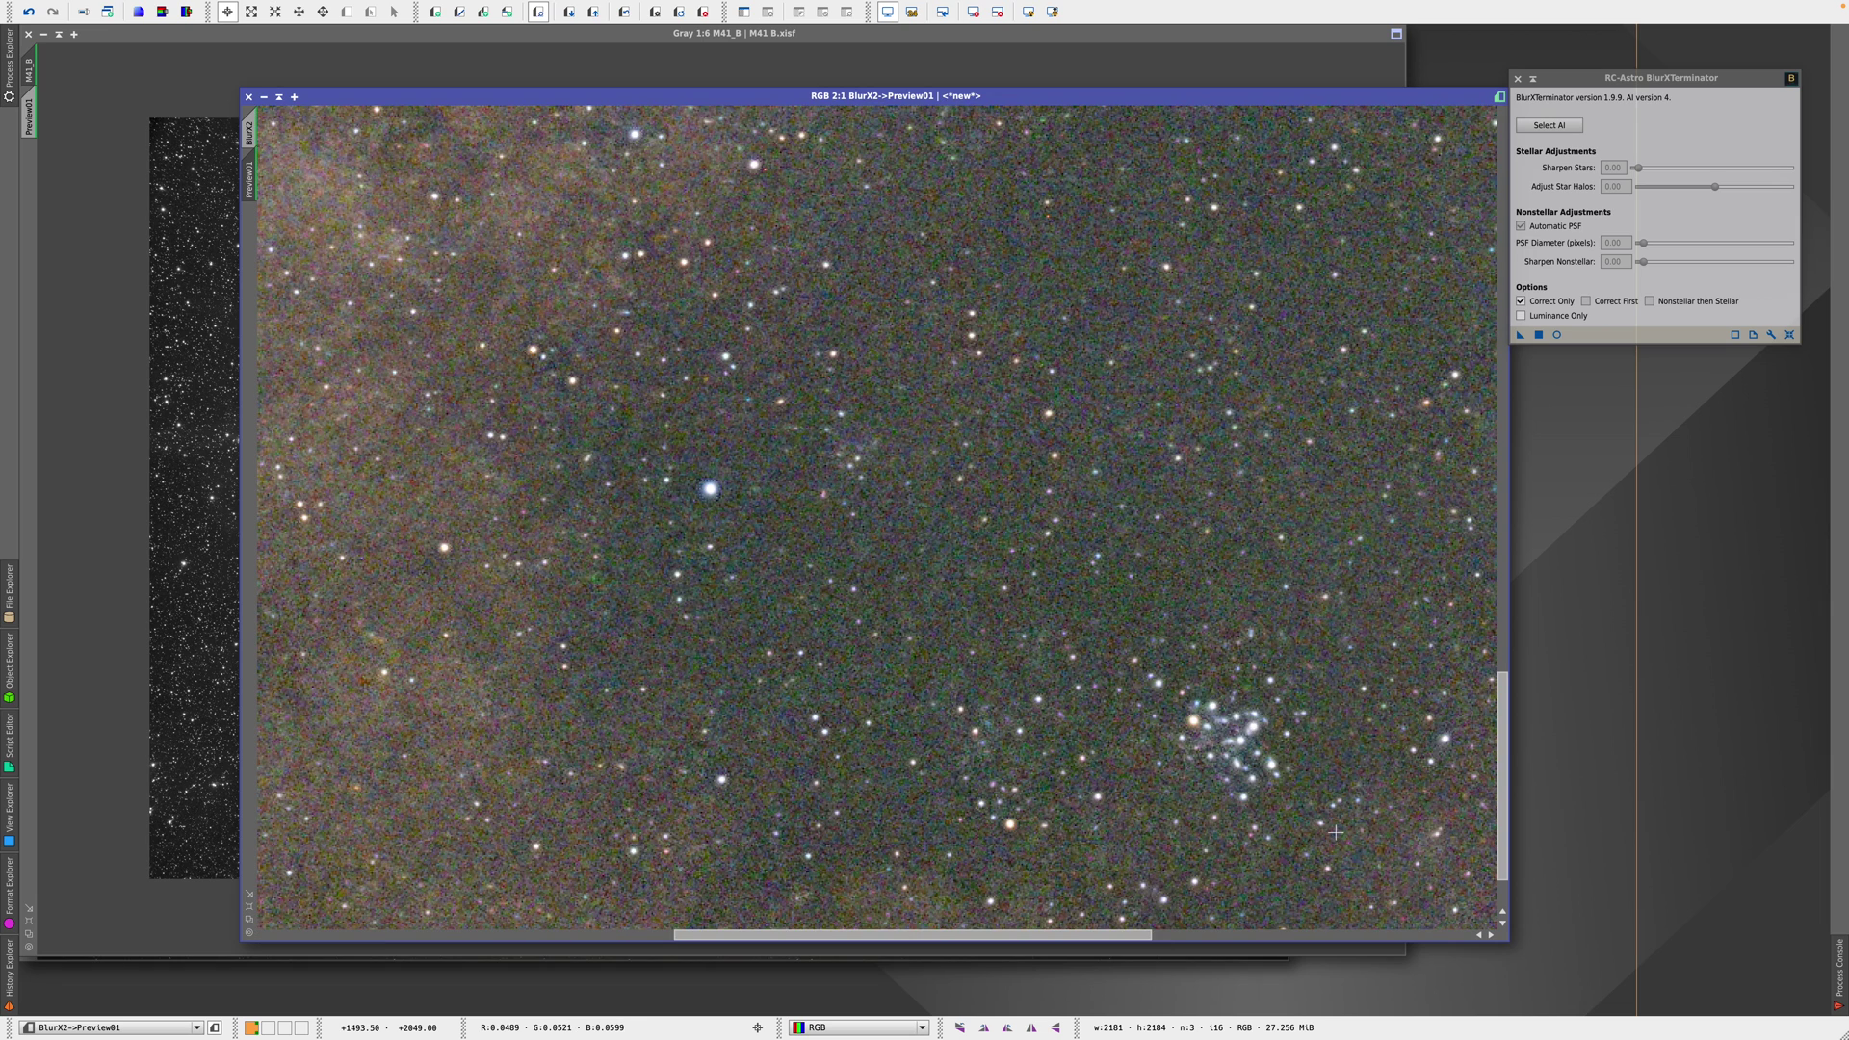
{"action": "right_click", "coordinate": [1339, 788]}
{"action": "left_click", "coordinate": [1401, 390]}
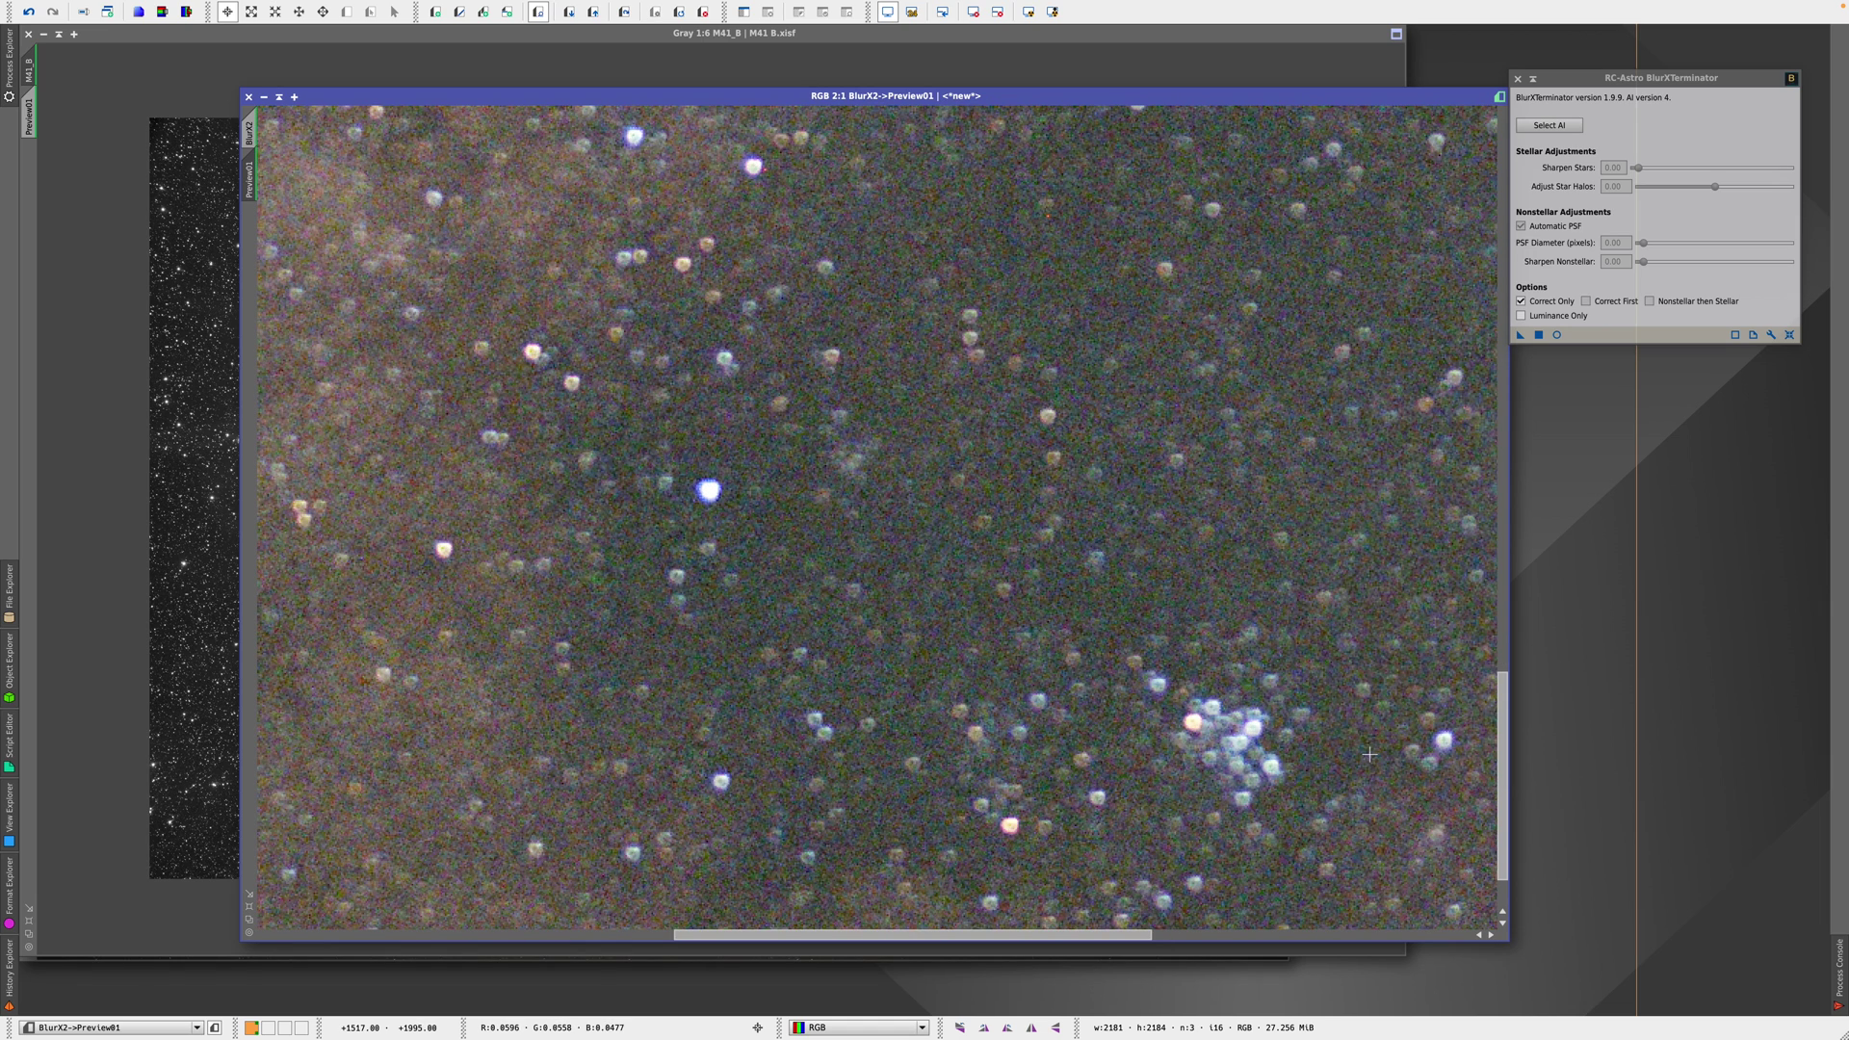
{"action": "right_click", "coordinate": [1470, 541]}
{"action": "left_click", "coordinate": [1508, 556]}
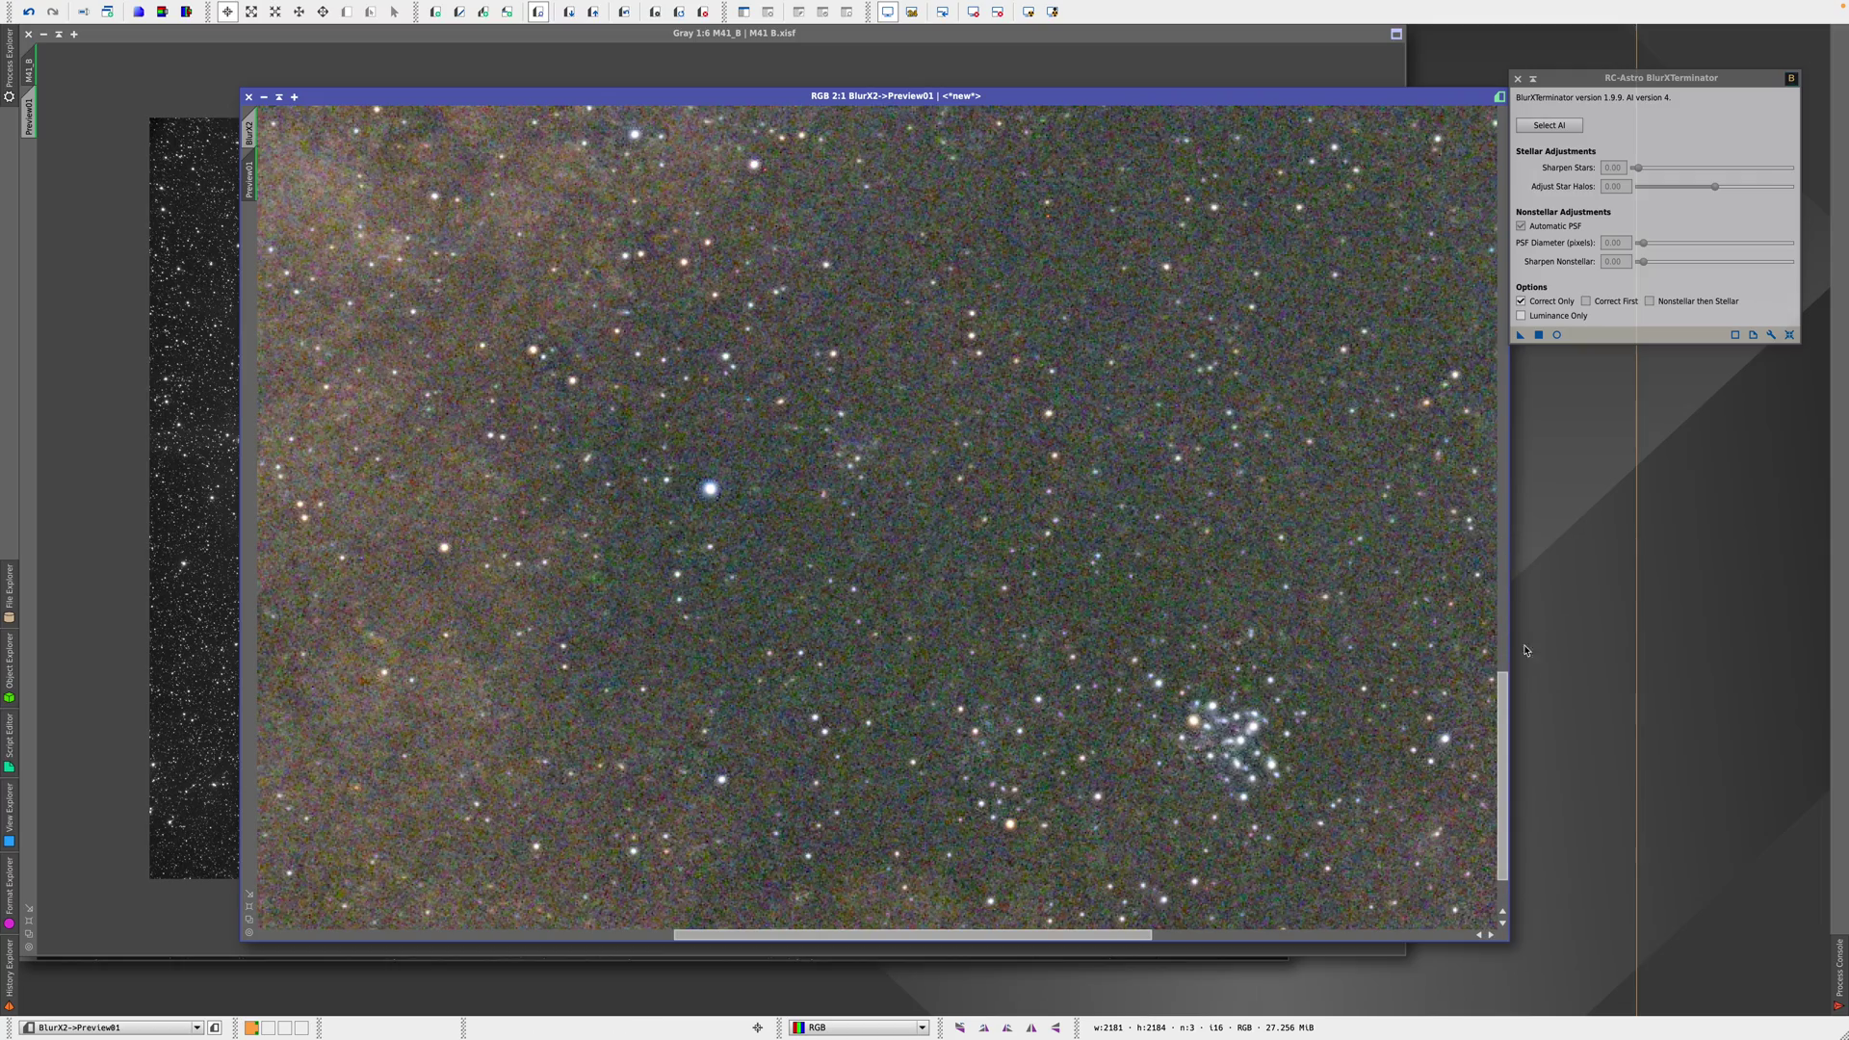
- Reposition the views and repeatedly toggle the correction, comparing bloated and sharpened stars
{"action": "left_click_drag", "start_coordinate": [1509, 771], "coordinate": [1510, 236]}
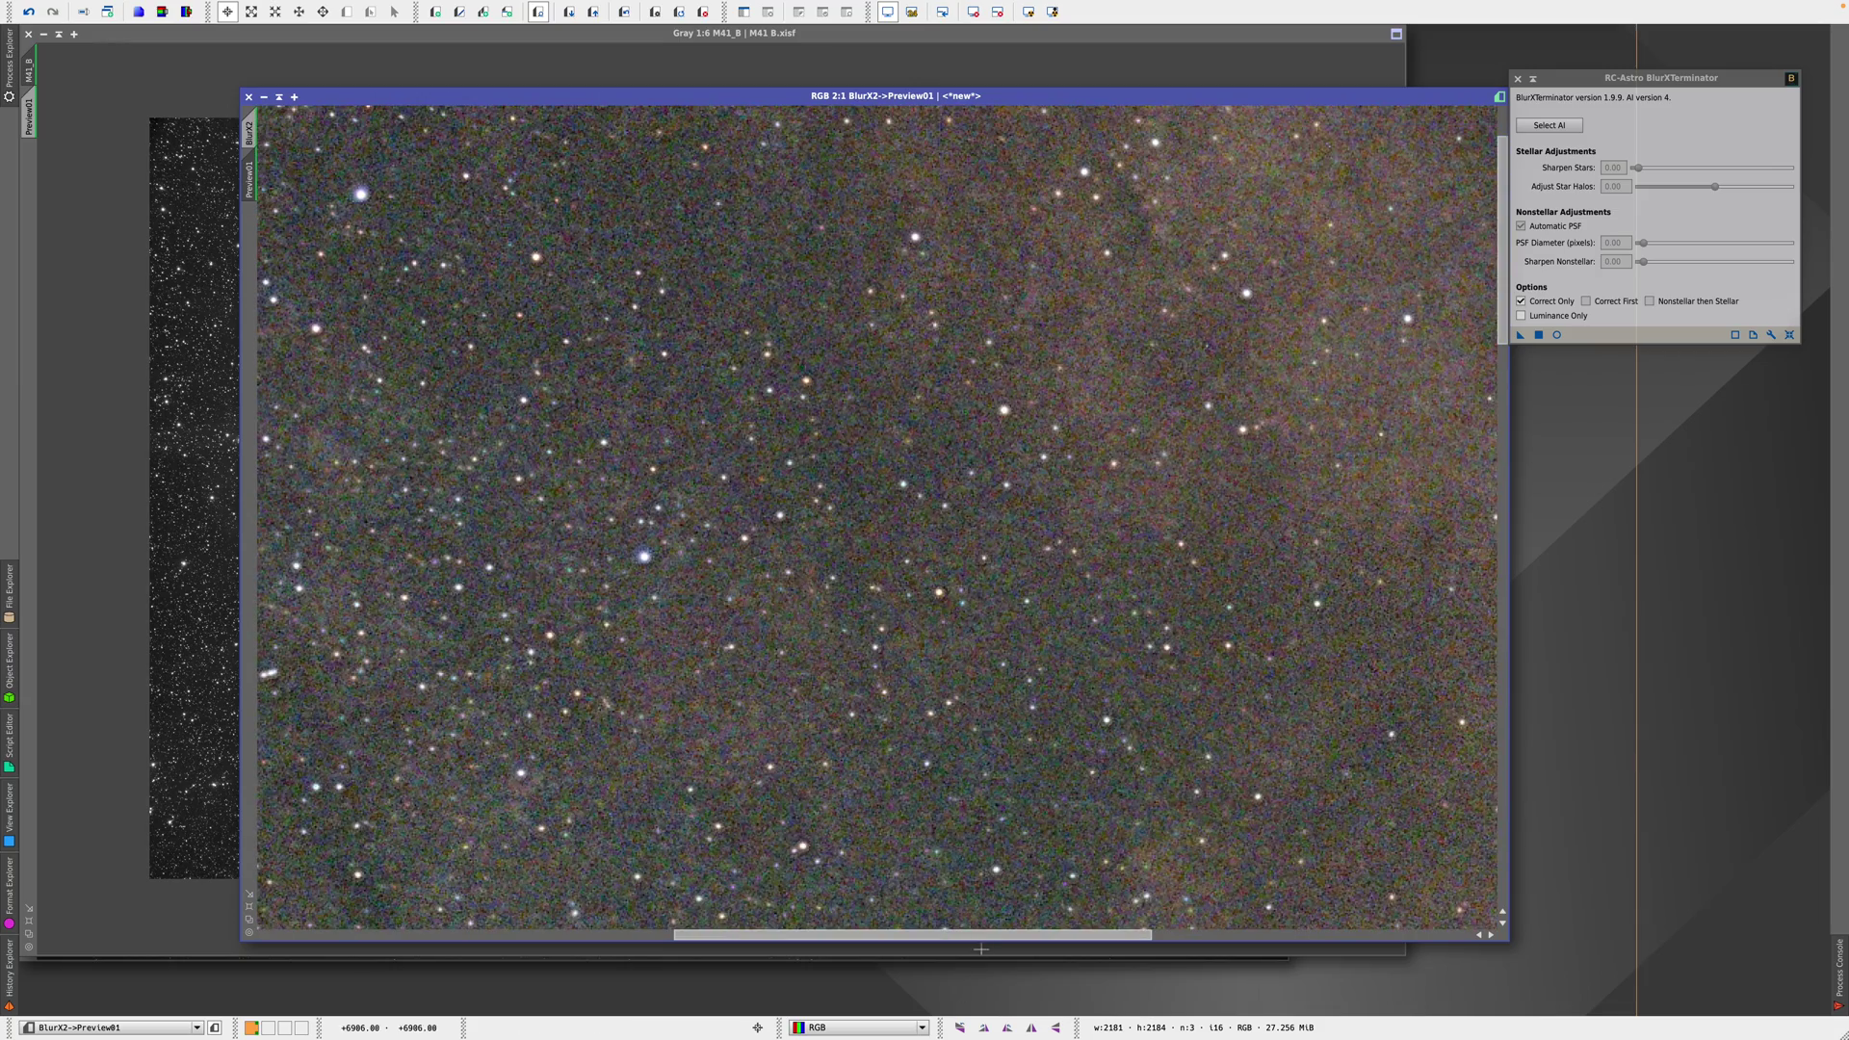
{"action": "left_click_drag", "start_coordinate": [892, 936], "coordinate": [511, 936]}
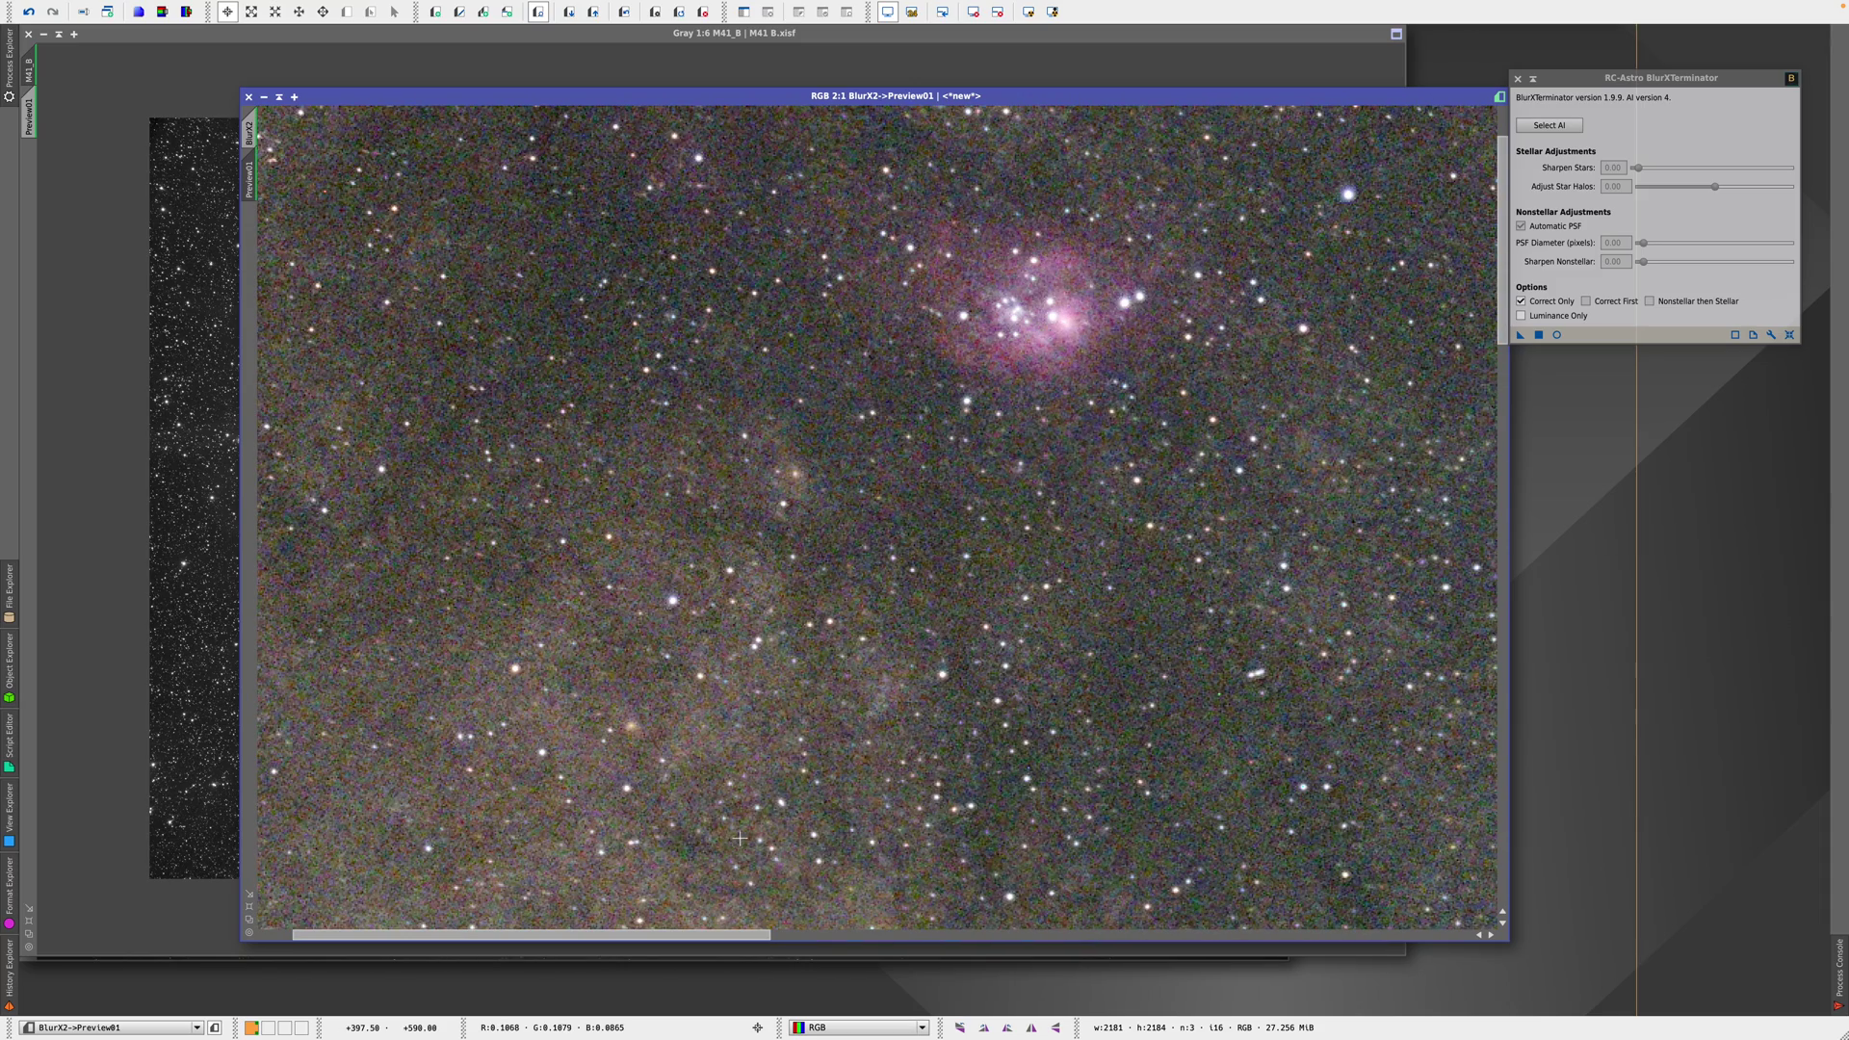
{"action": "right_click", "coordinate": [1488, 482]}
{"action": "left_click", "coordinate": [1499, 484]}
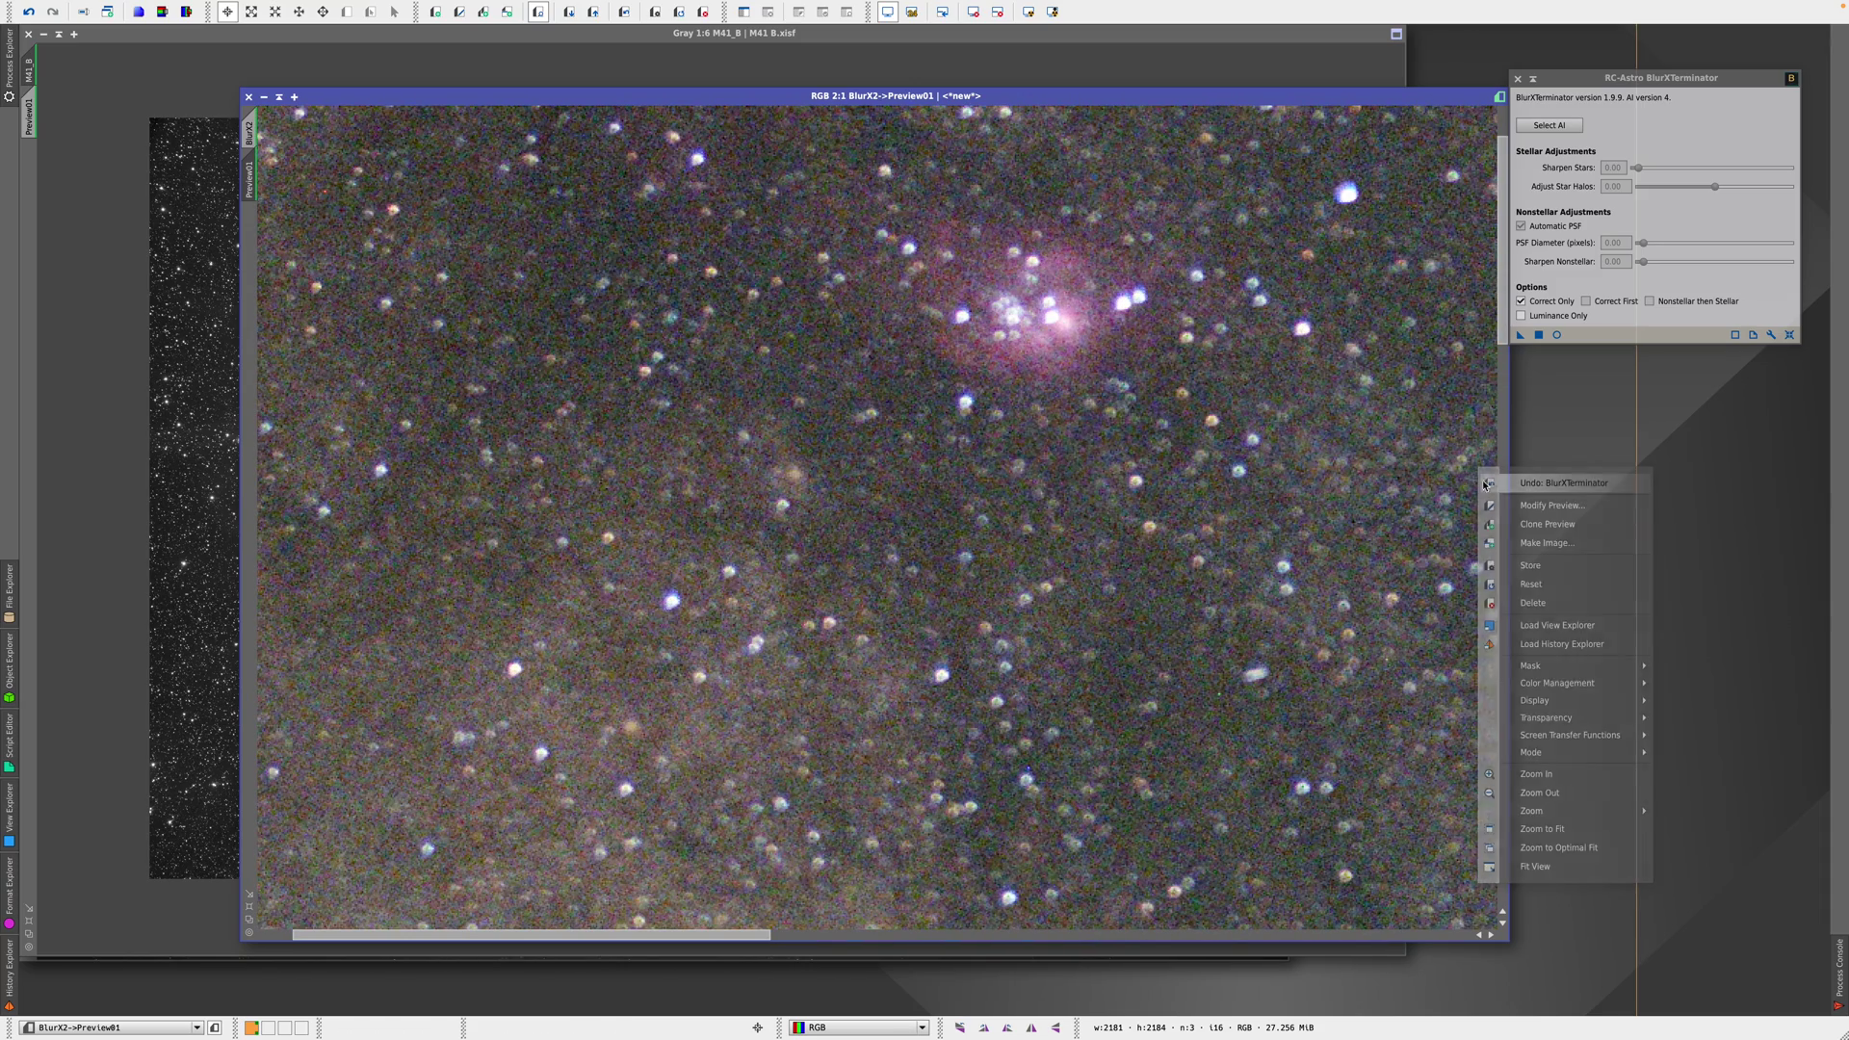
{"action": "right_click", "coordinate": [1127, 331]}
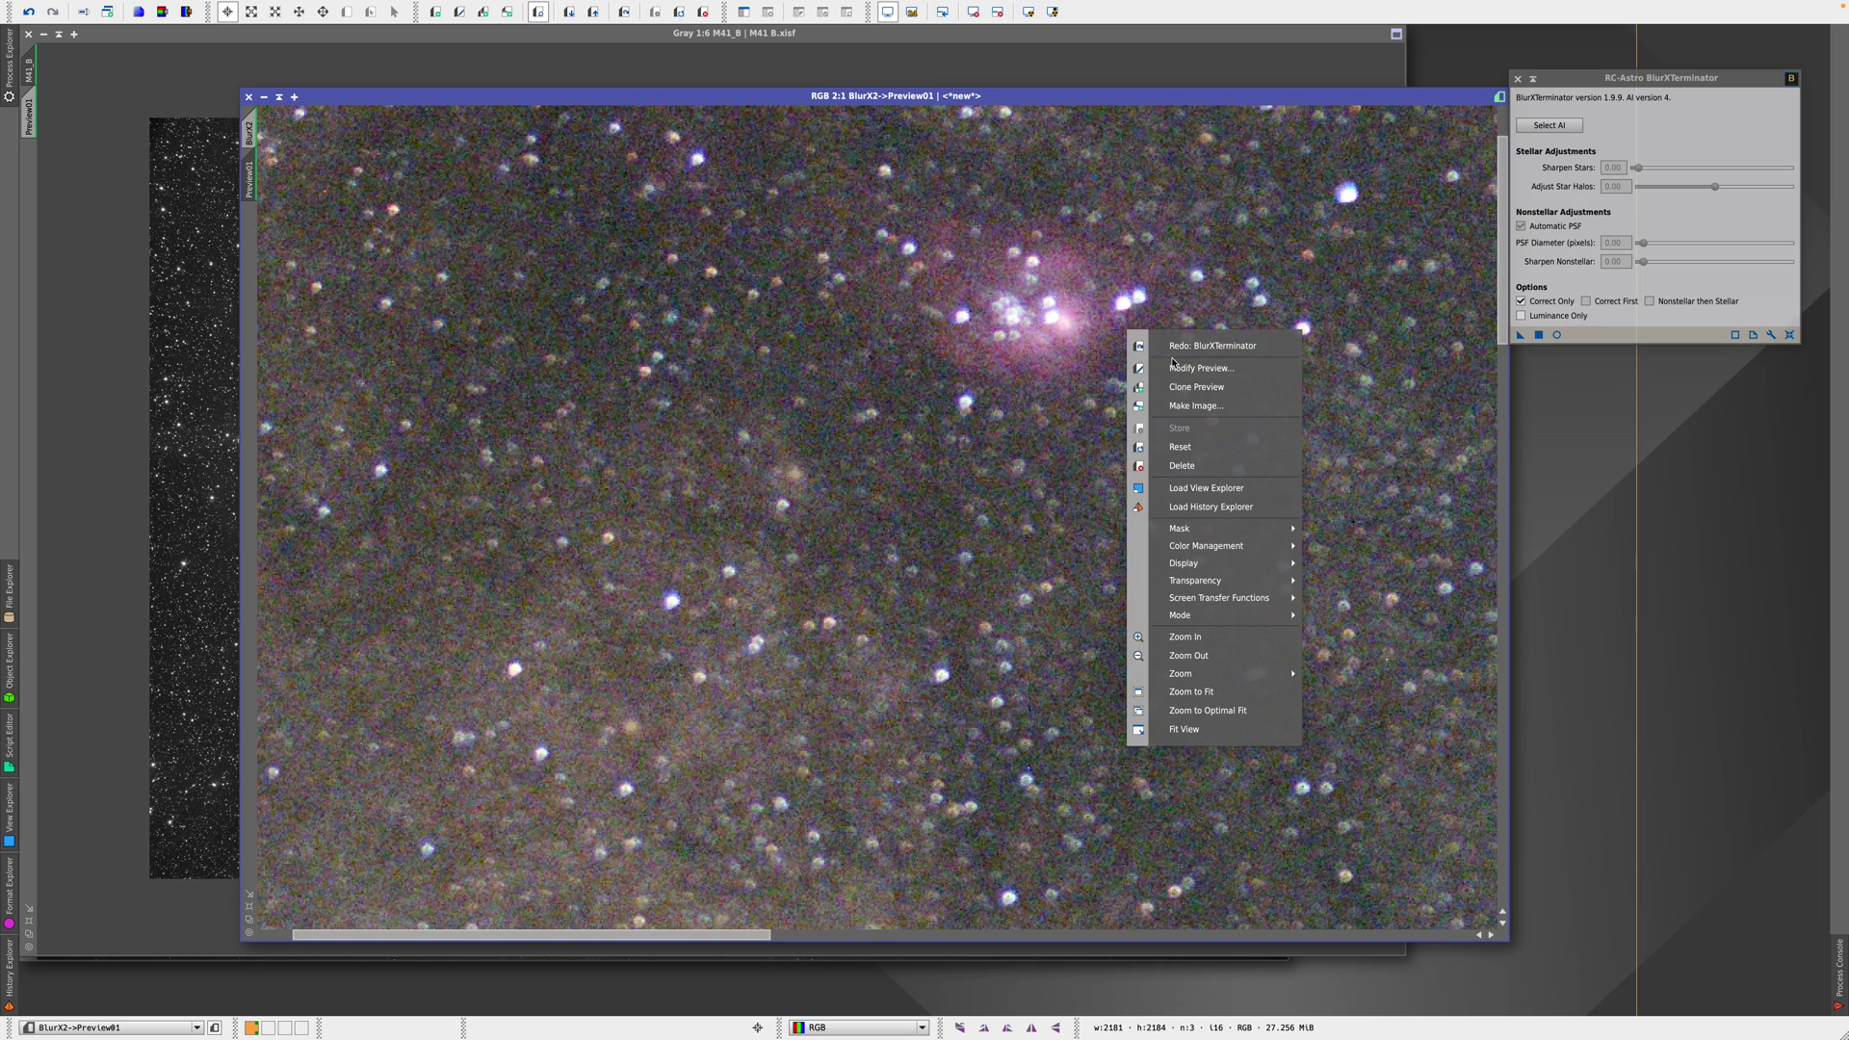
{"action": "left_click", "coordinate": [1196, 347]}
{"action": "right_click", "coordinate": [1197, 343]}
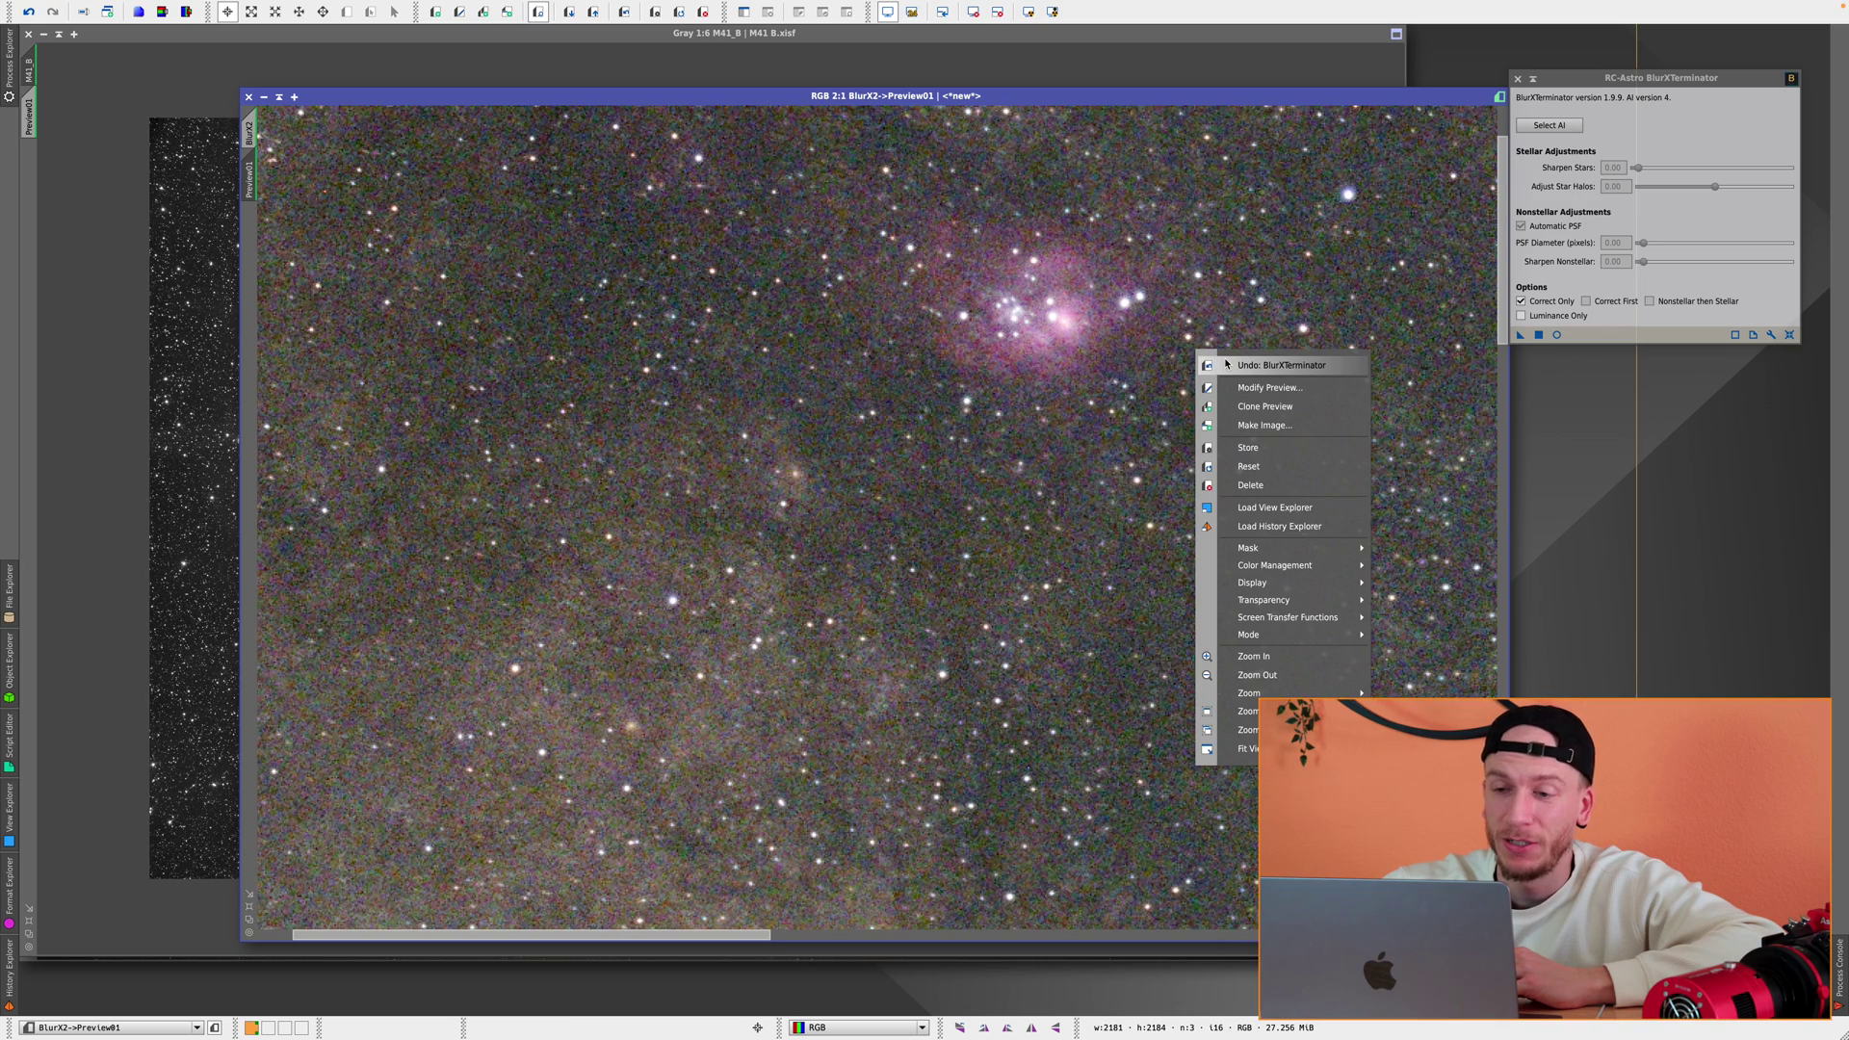
{"action": "left_click", "coordinate": [1215, 357]}
{"action": "right_click", "coordinate": [1219, 364]}
{"action": "left_click", "coordinate": [1243, 378]}
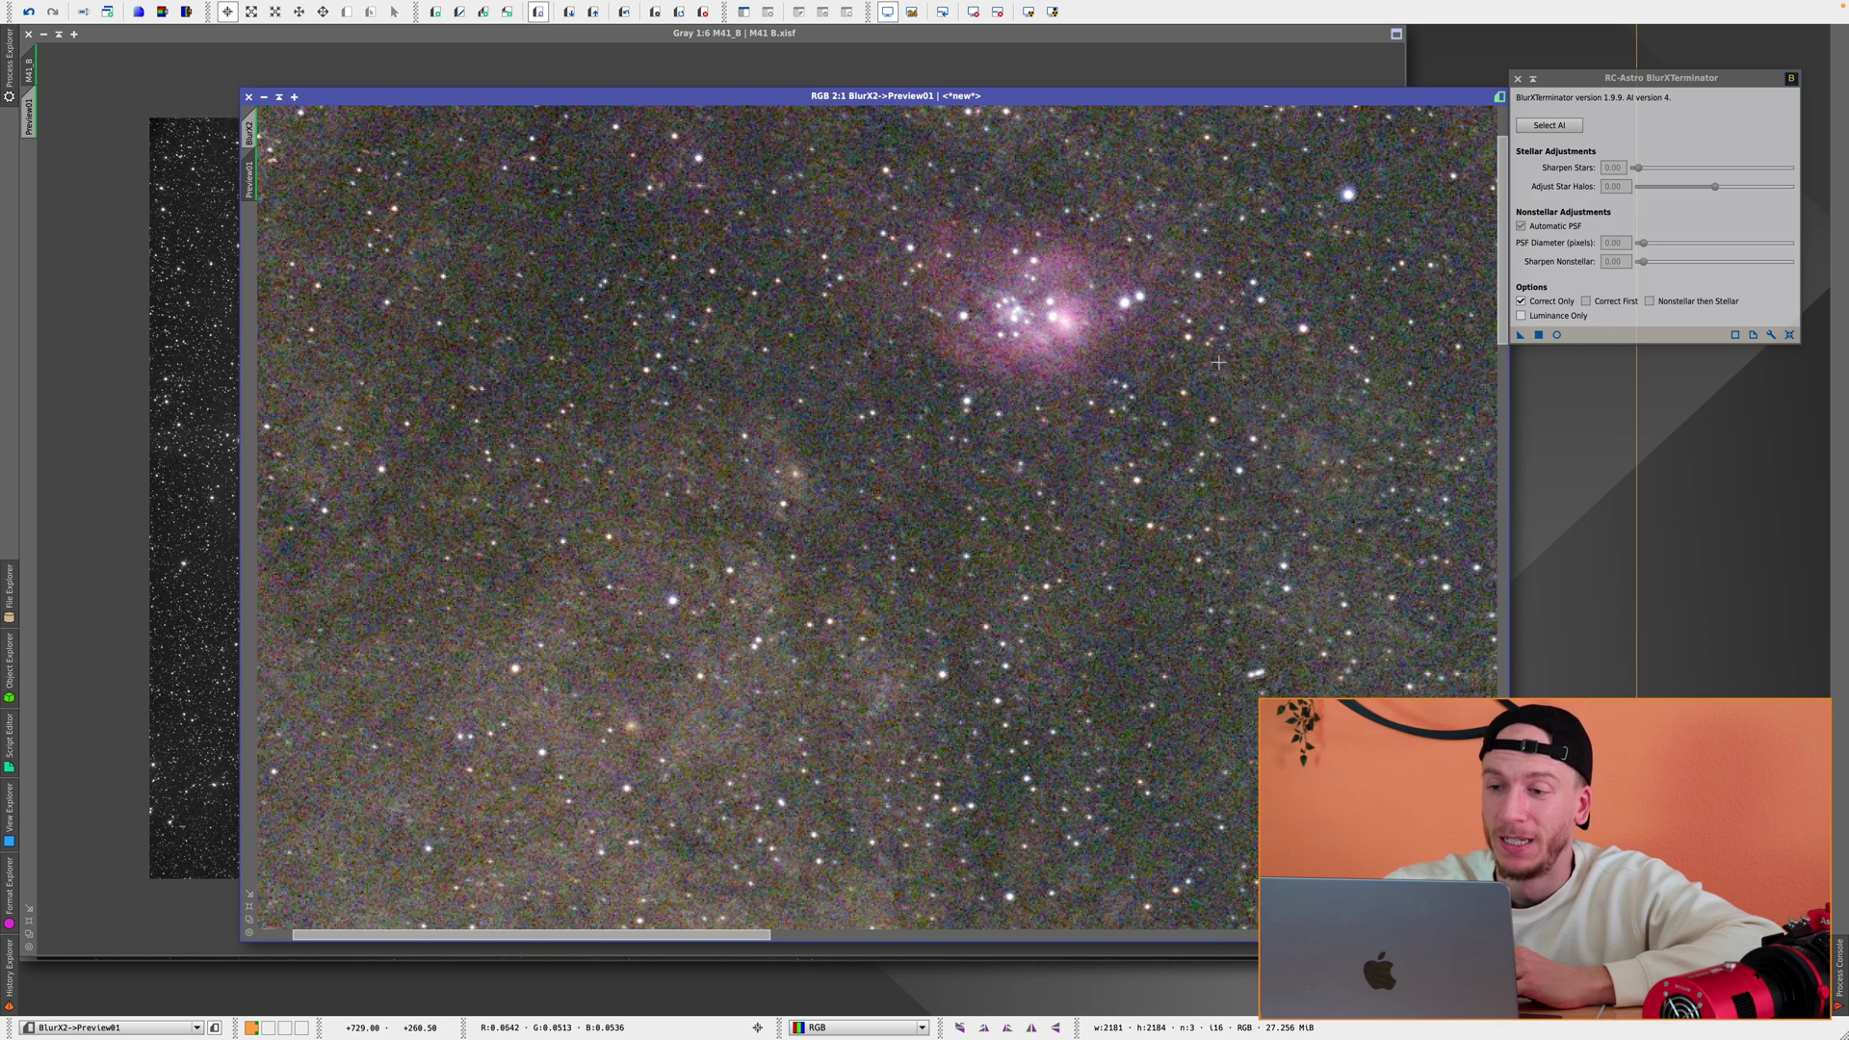
{"action": "scroll", "coordinate": [1221, 374], "scroll_direction": "down", "scroll_amount": 2}
{"action": "right_click", "coordinate": [1191, 367]}
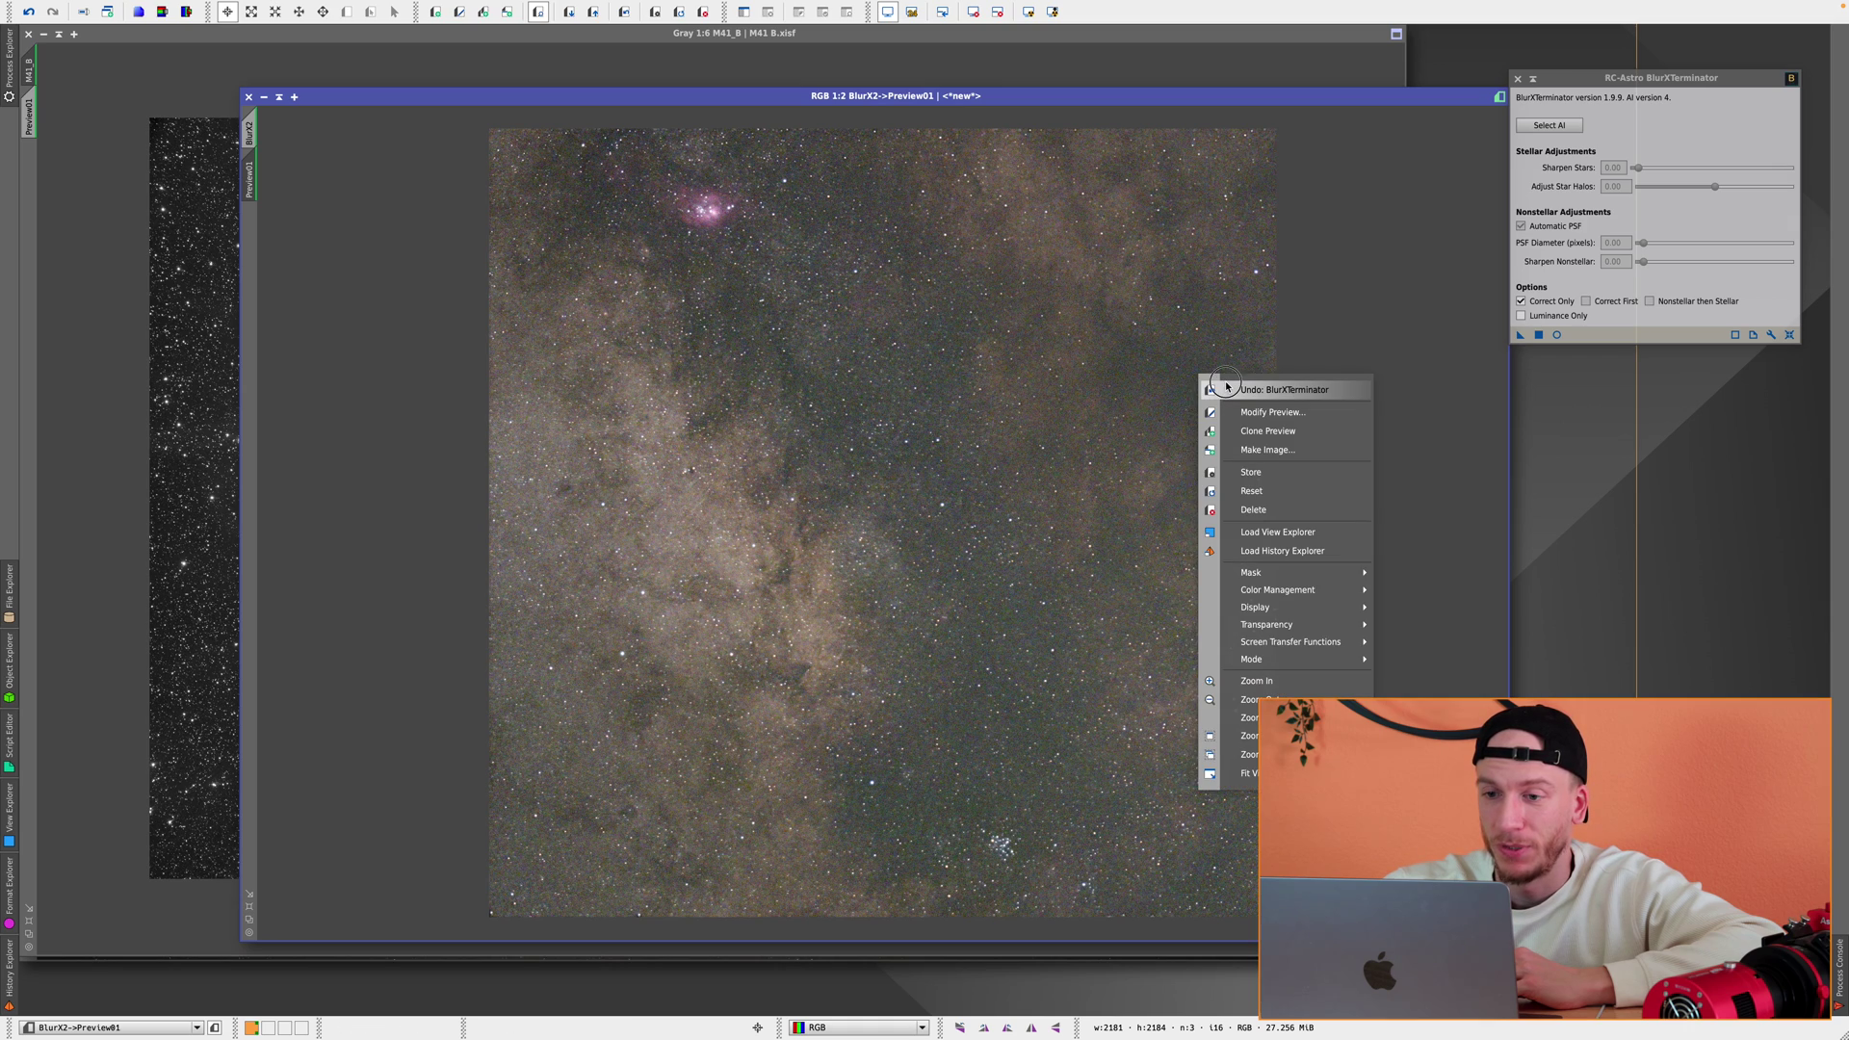
{"action": "left_click", "coordinate": [1215, 389]}
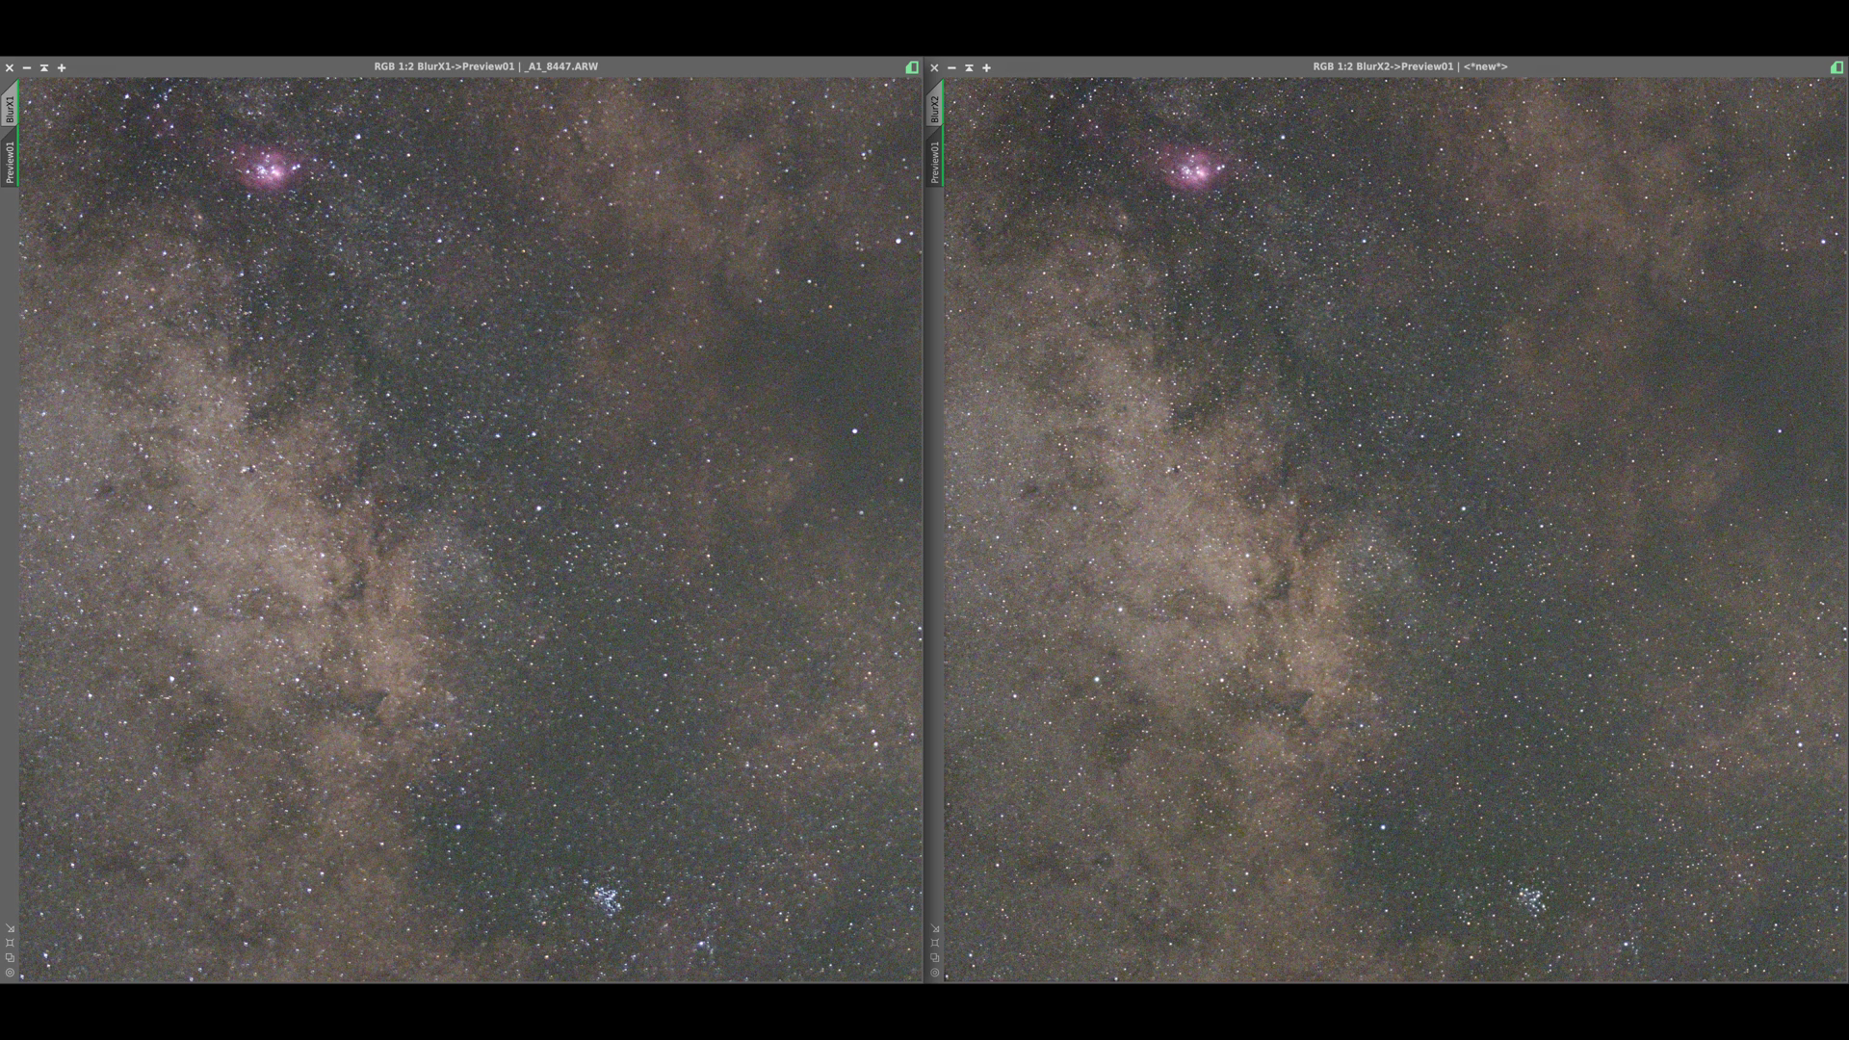